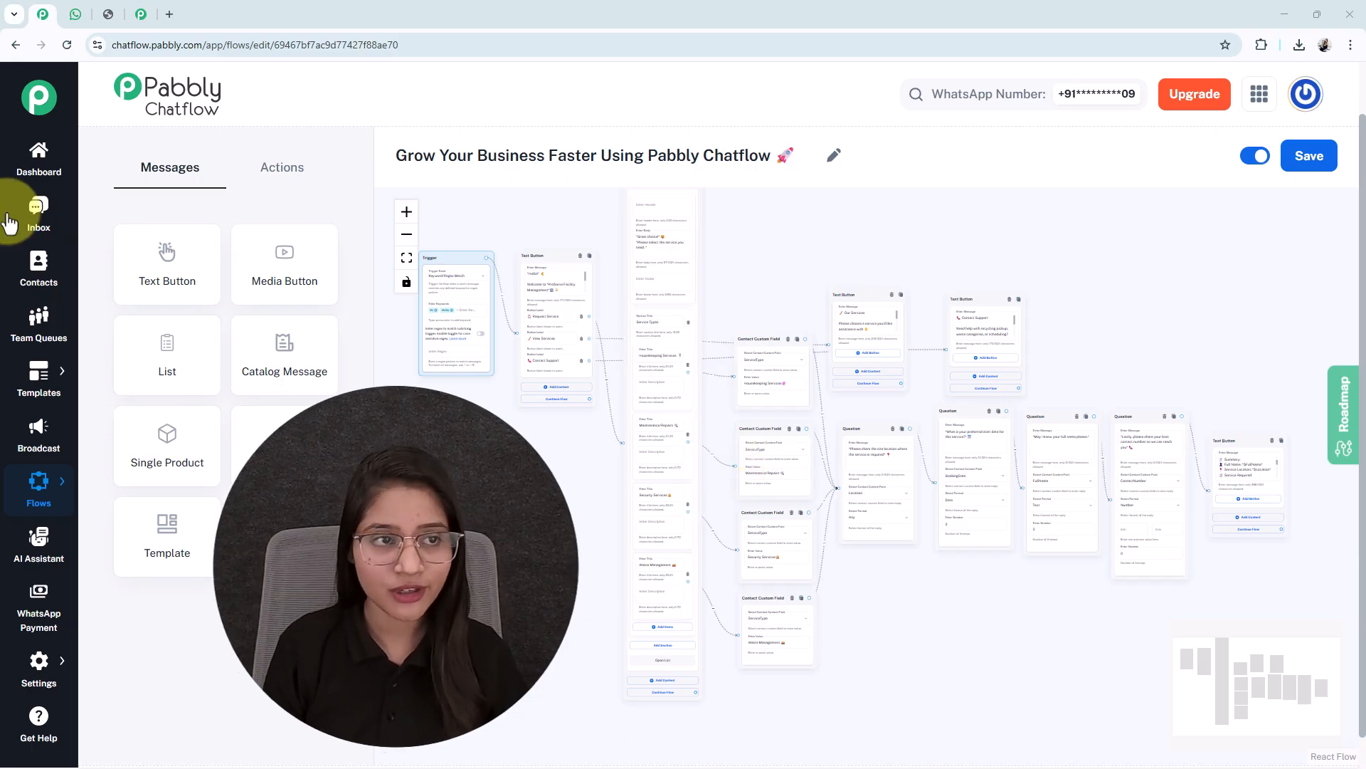
Scroll through the Any Business test chat to the 'Service Request Received Successfully' summary
click(75, 14)
scroll(760, 437, up, 5)
scroll(760, 438, up, 3)
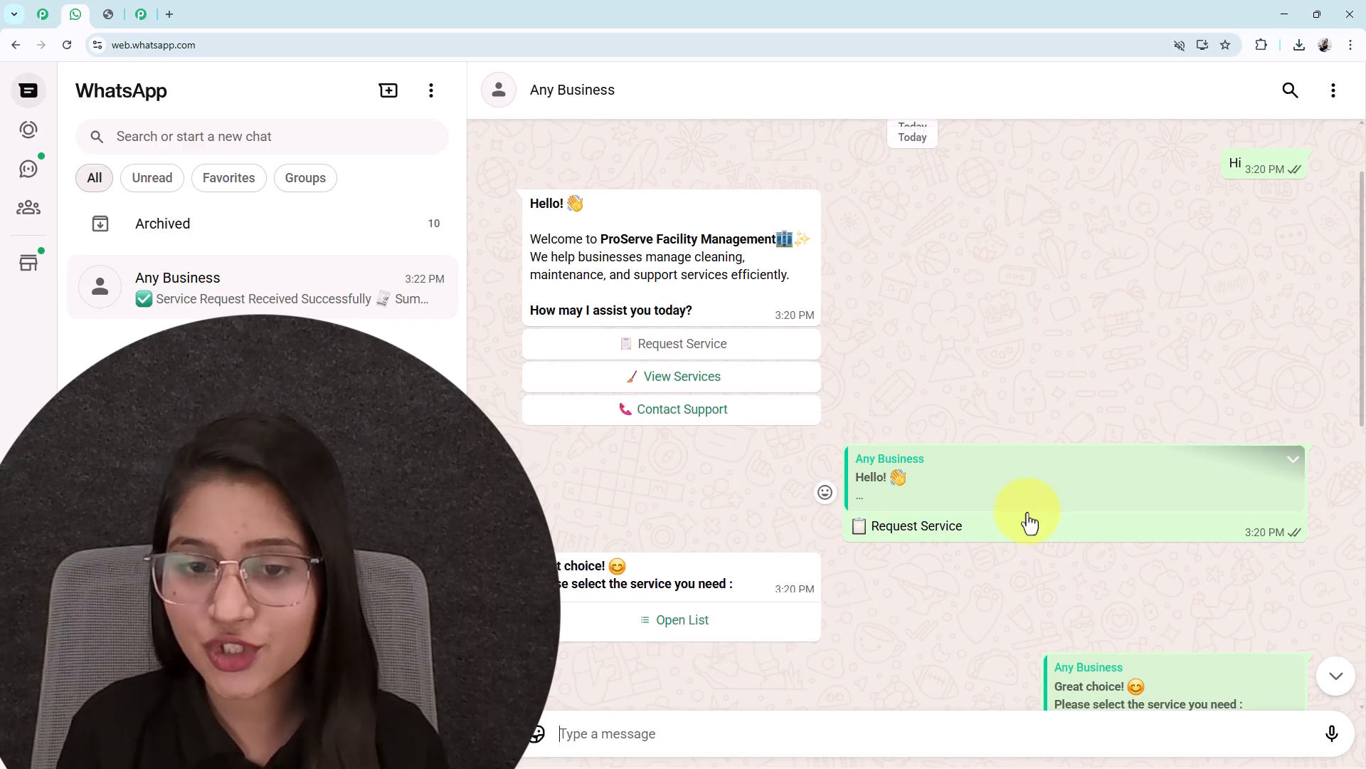
scroll(1025, 522, down, 6)
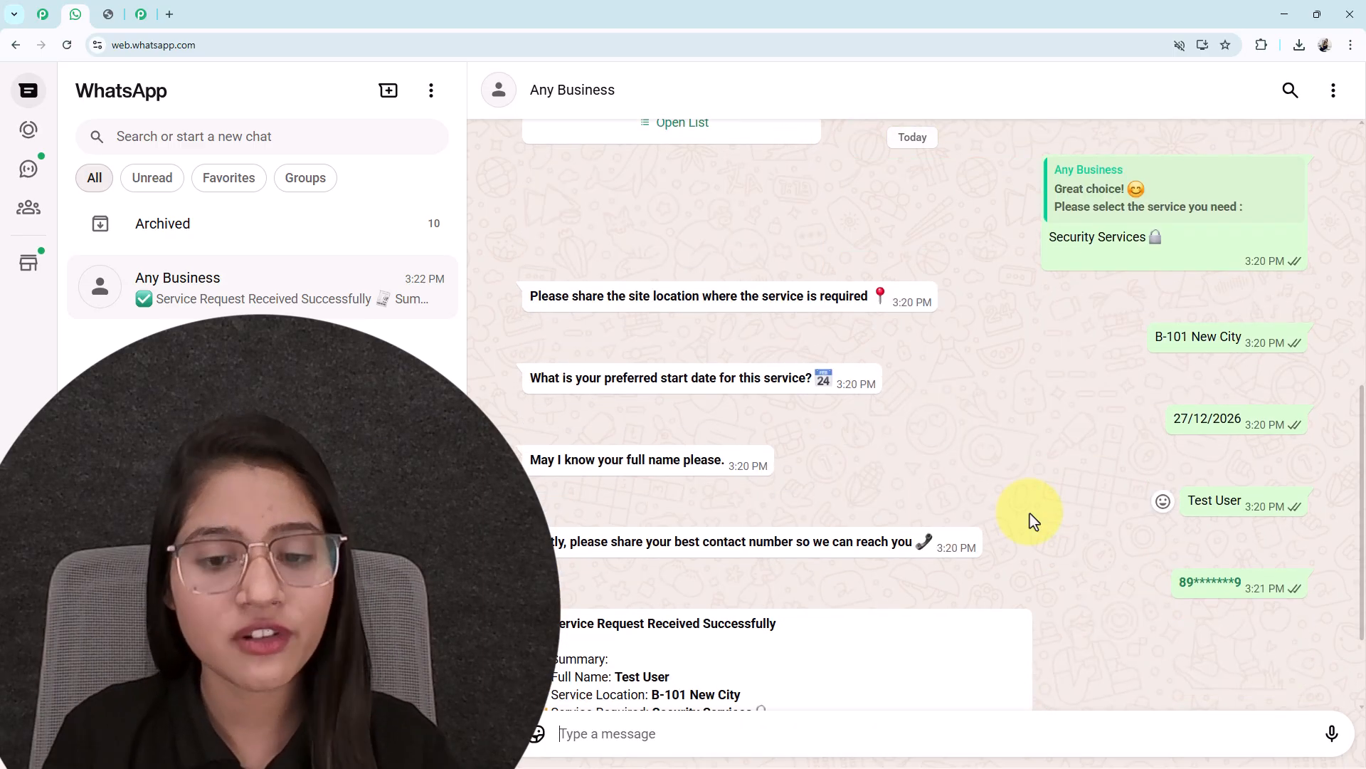
scroll(1033, 522, down, 2)
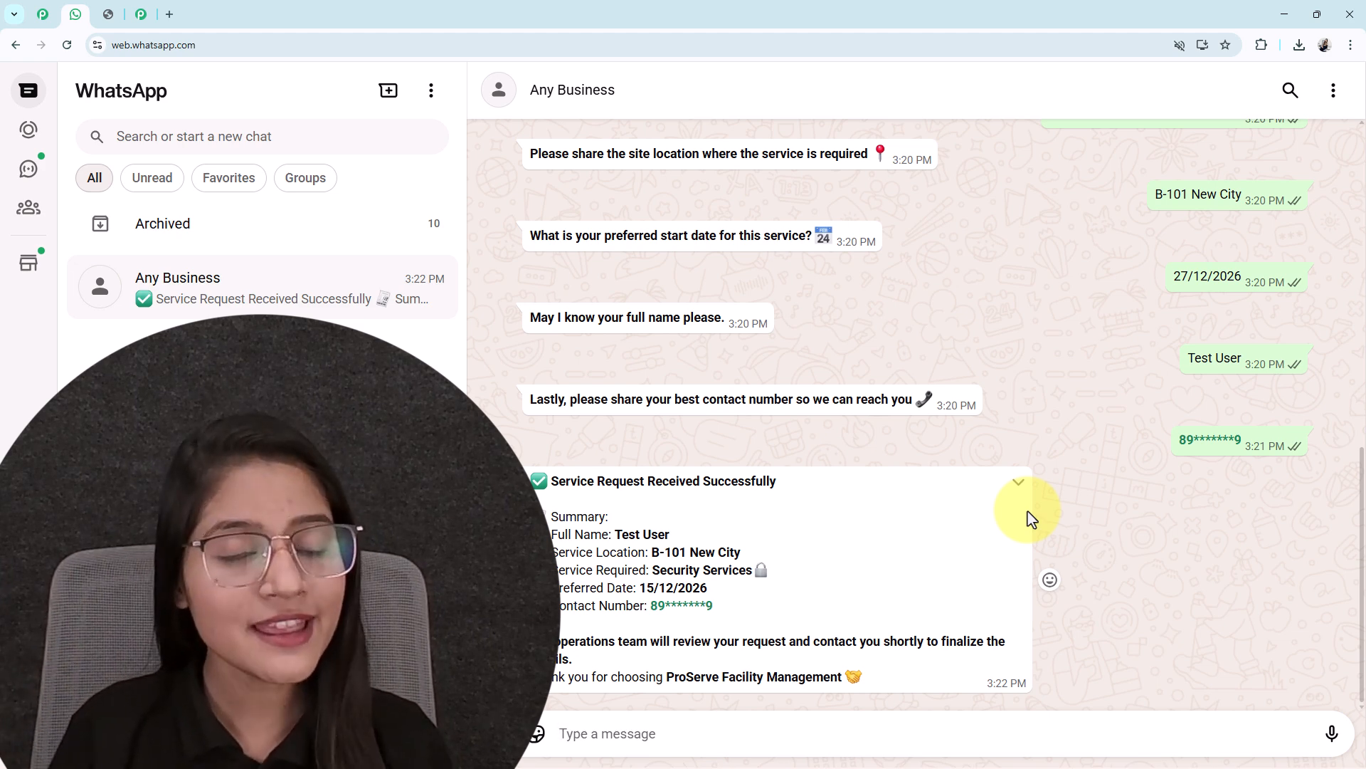
scroll(1031, 518, up, 15)
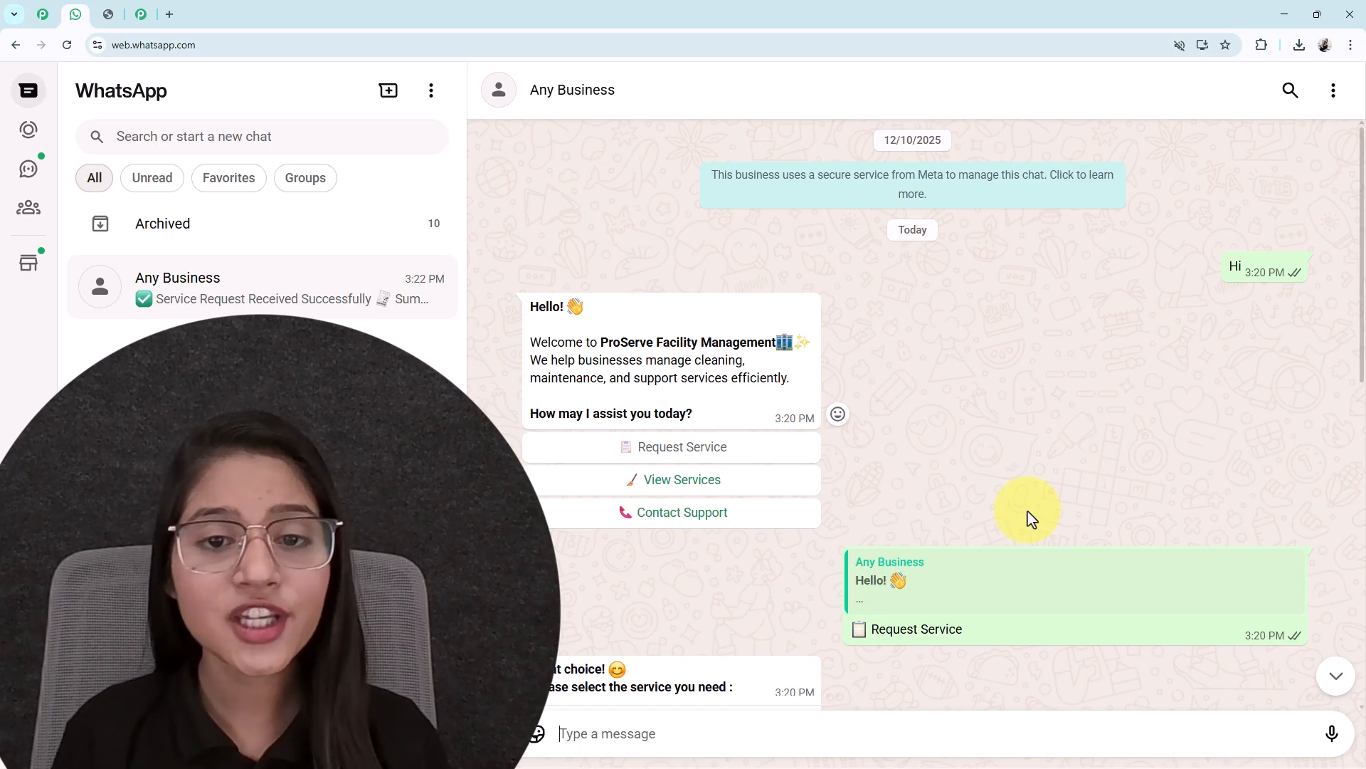
scroll(1031, 518, down, 15)
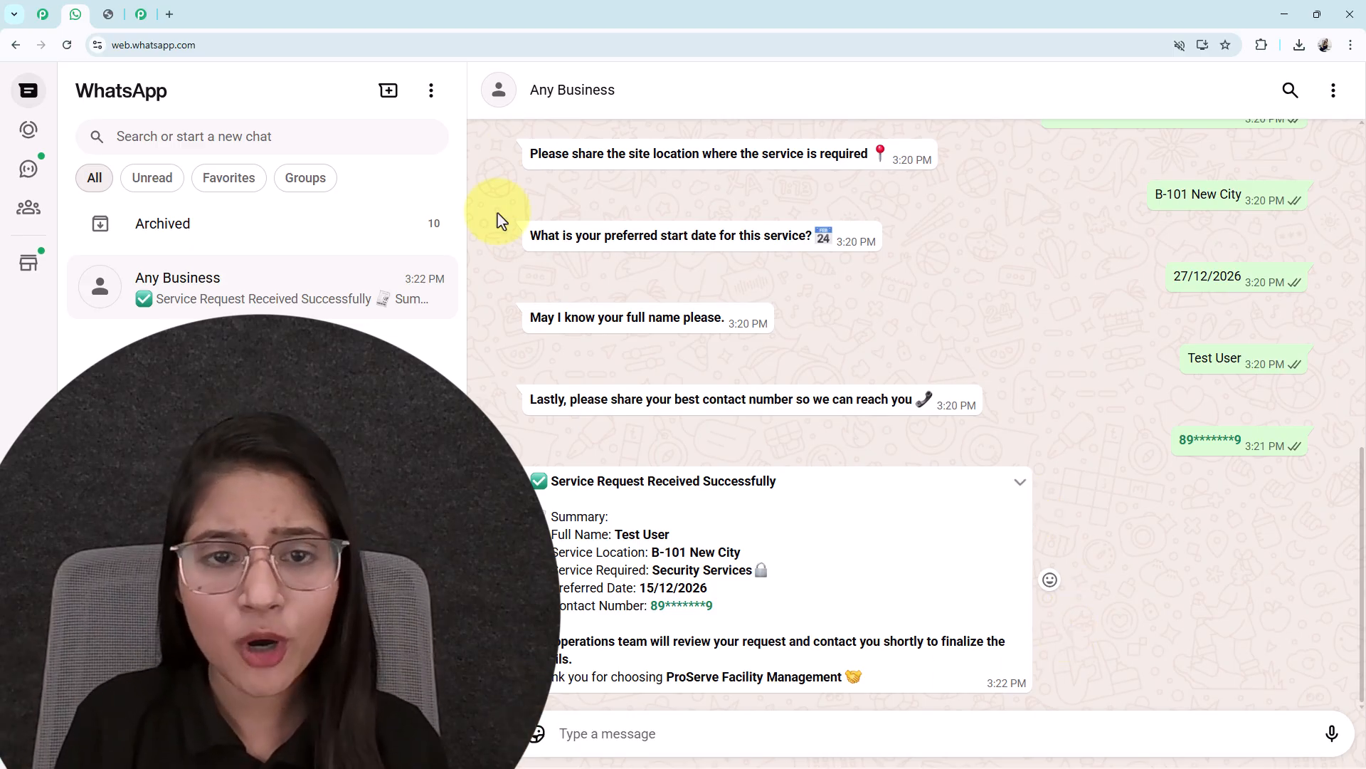
click(109, 14)
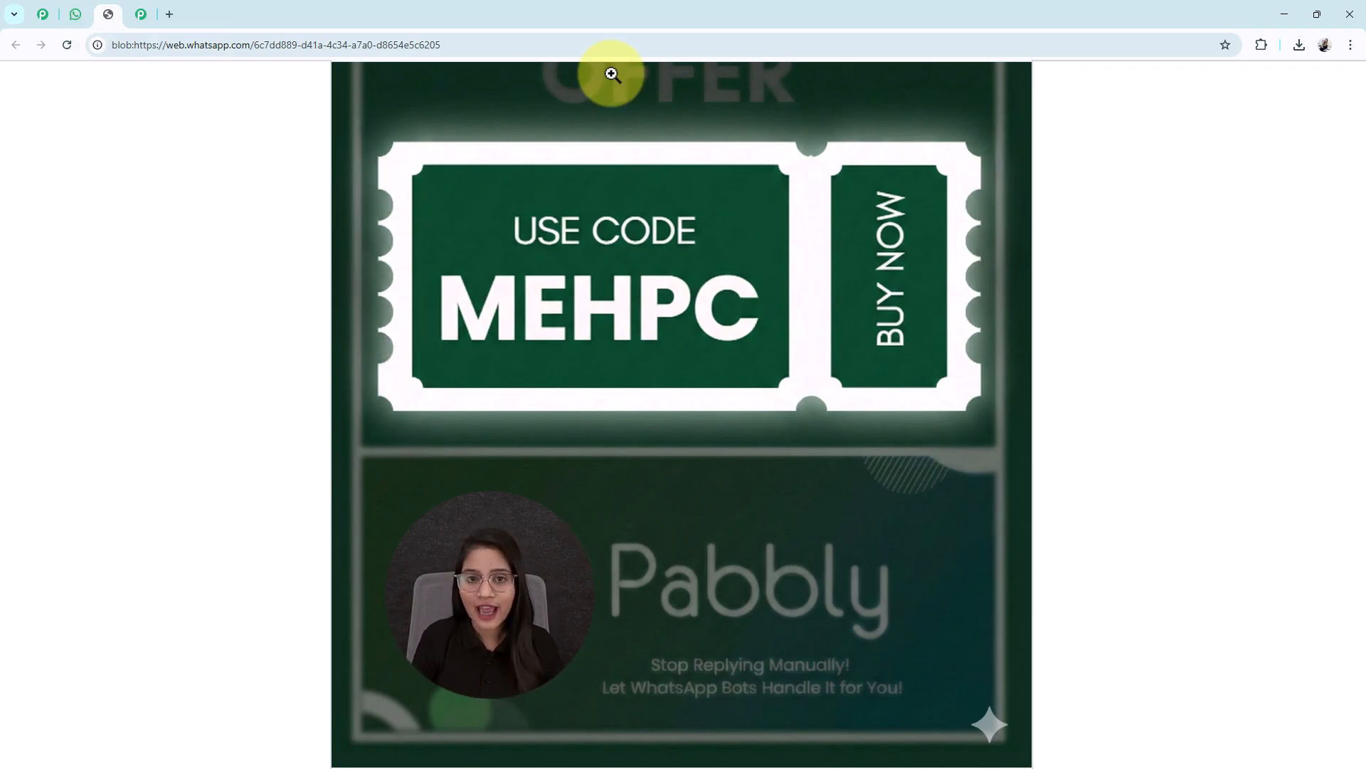
click(75, 14)
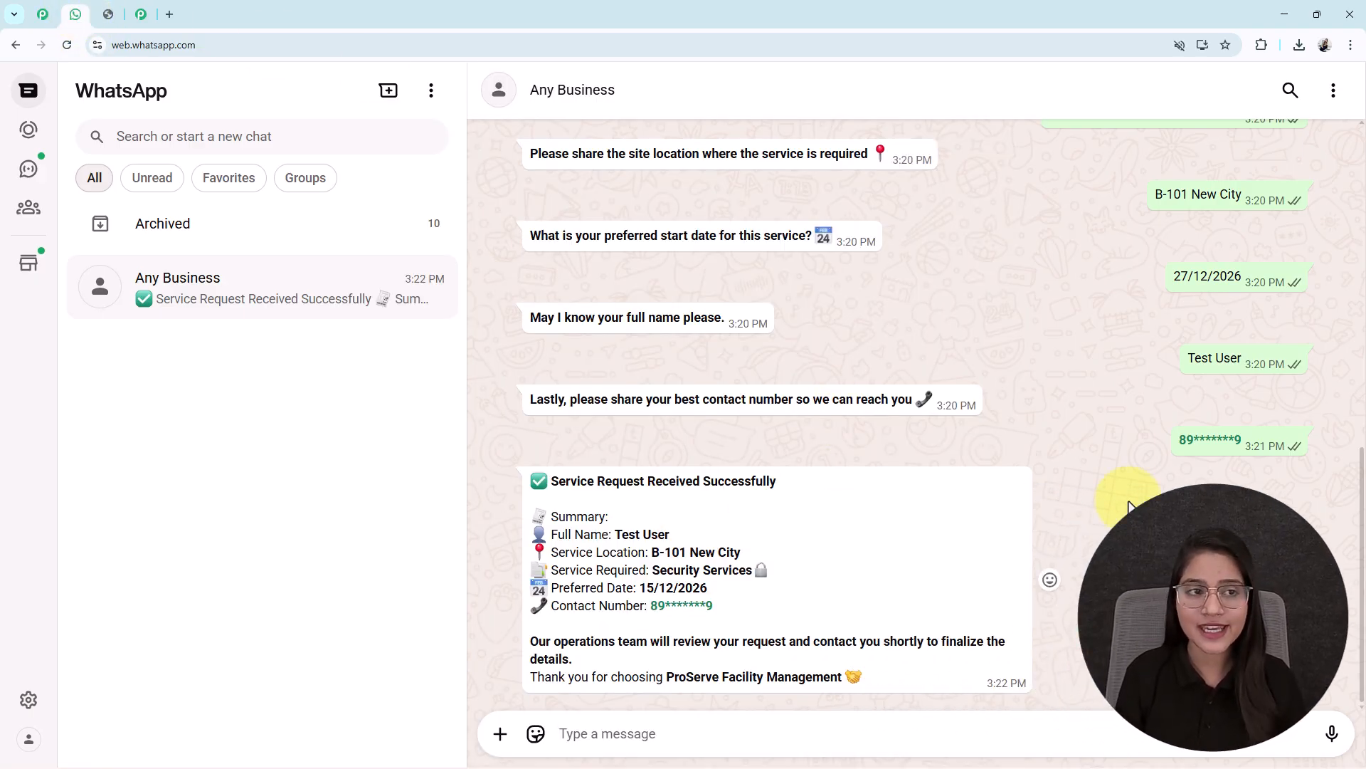
Load pabbly.com/chatflow in a new tab, dismiss the Christmas offer popup and sign in
click(169, 15)
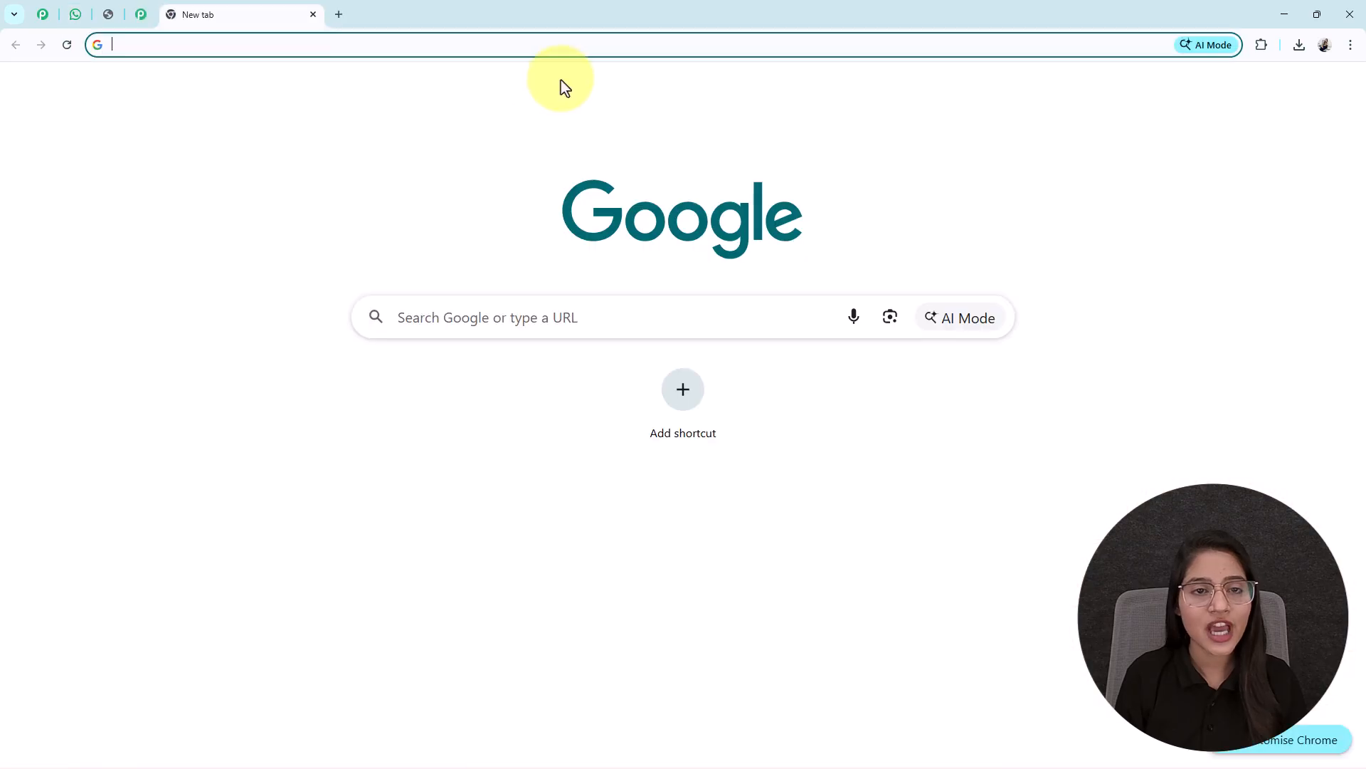
text(pa)
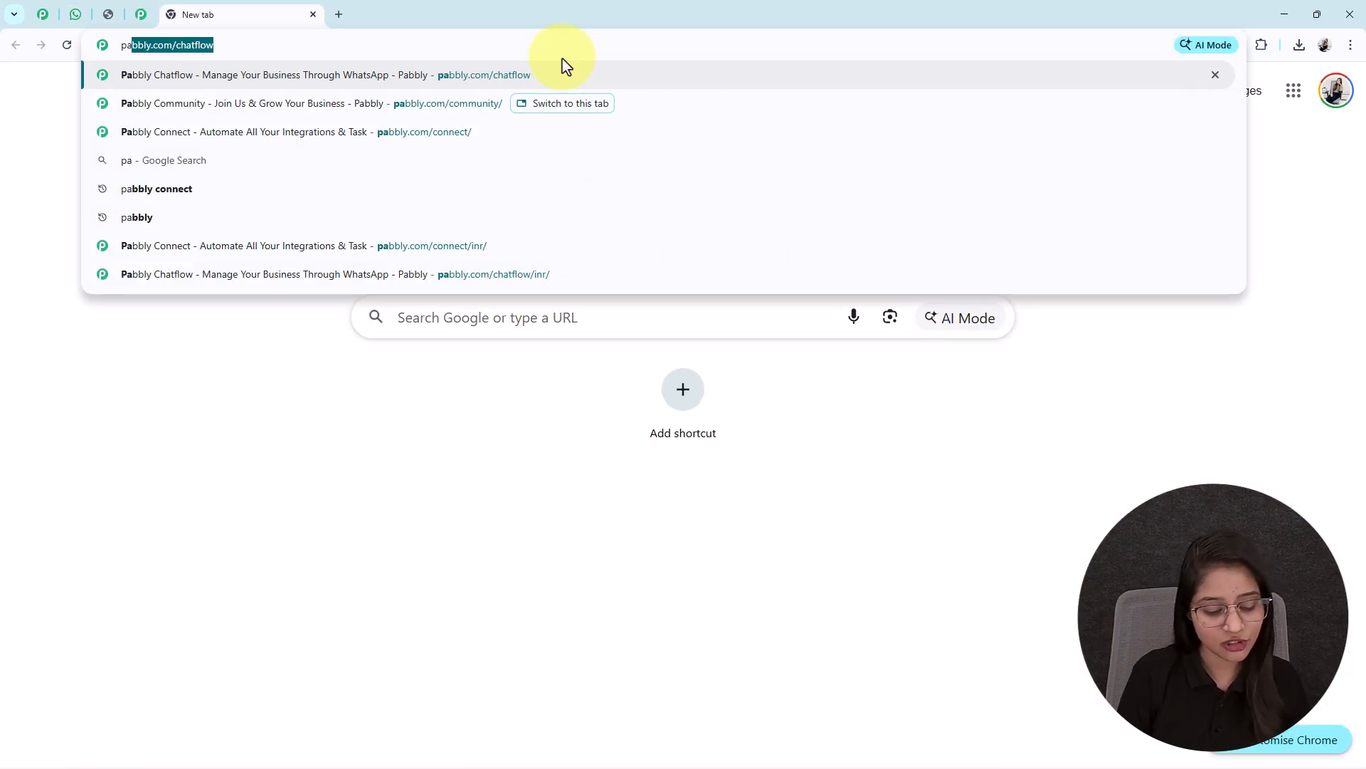
key(Right)
key(Return)
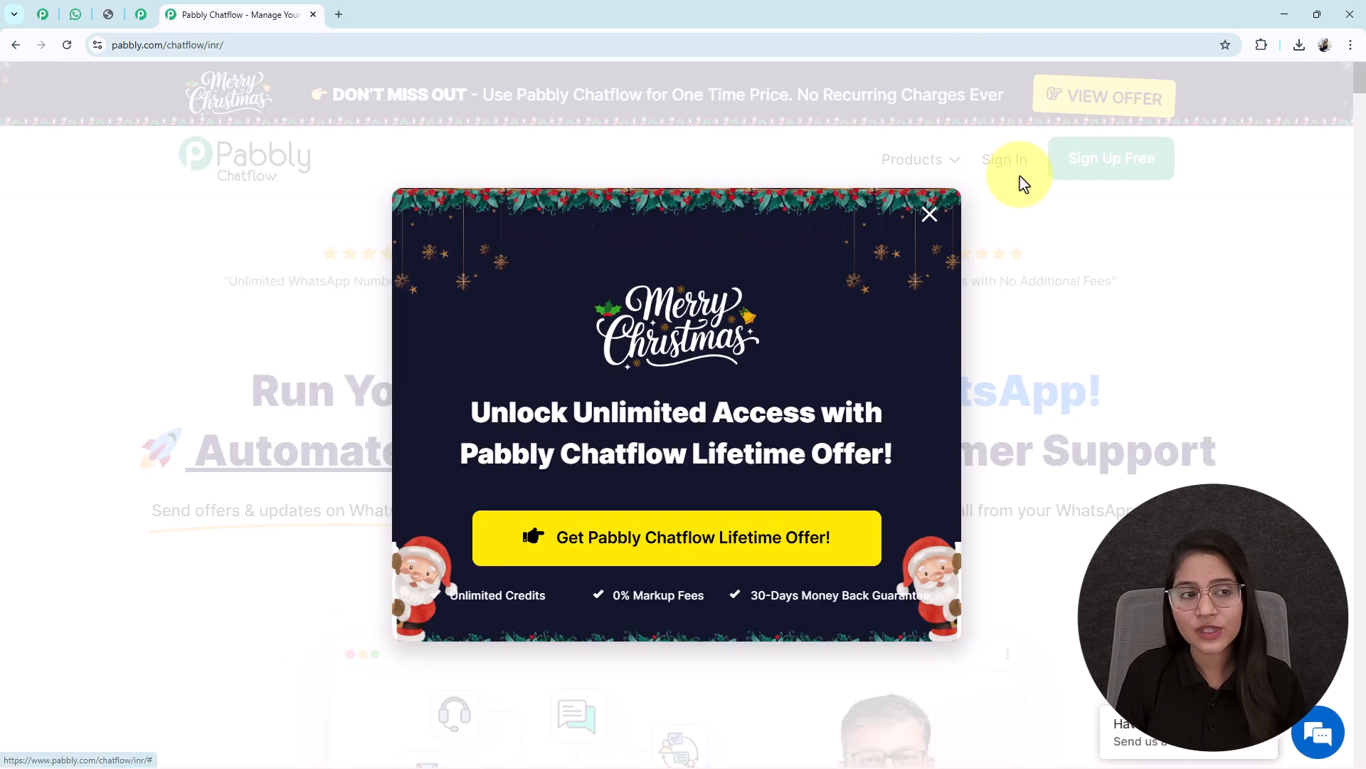
click(930, 215)
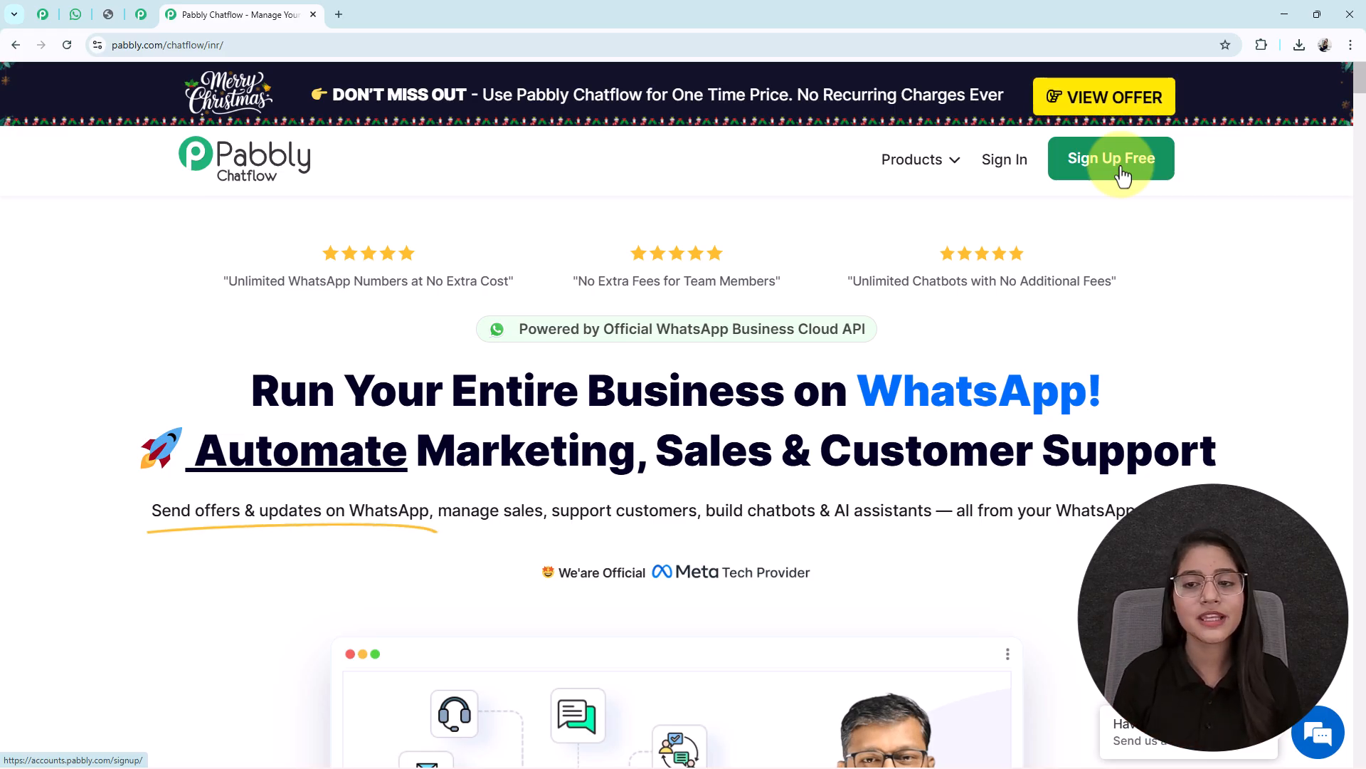
click(991, 162)
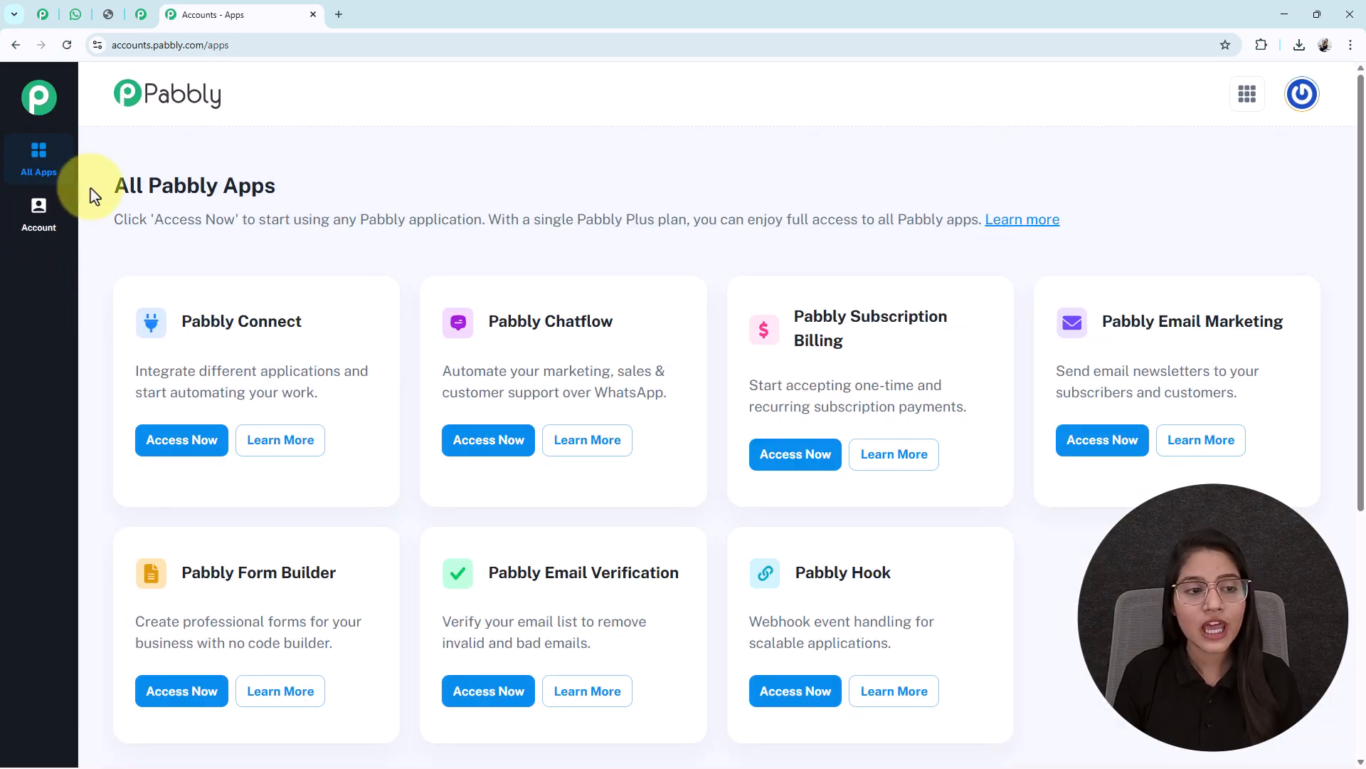
Launch Pabbly Chatflow with Access Now on its card in the All Pabbly Apps list
drag(92, 190, 400, 192)
click(413, 191)
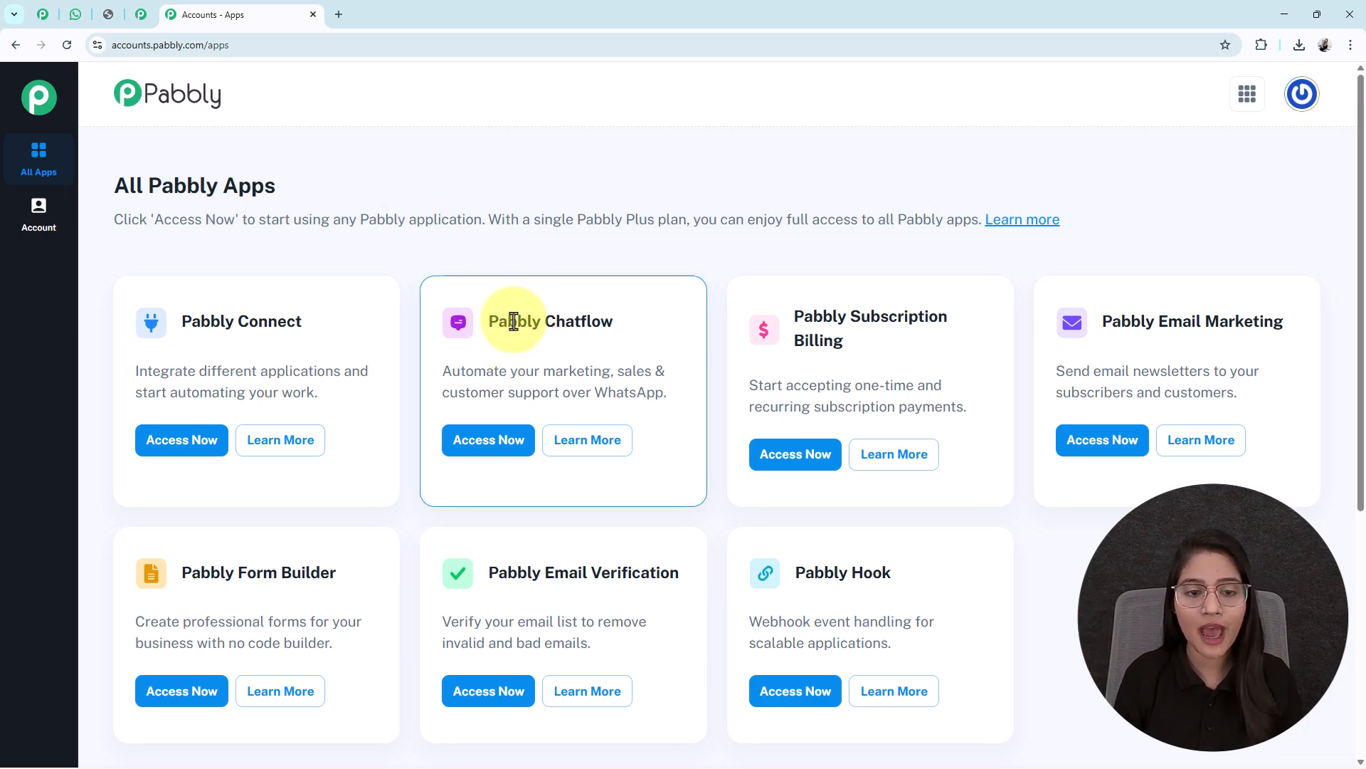
drag(490, 321, 649, 323)
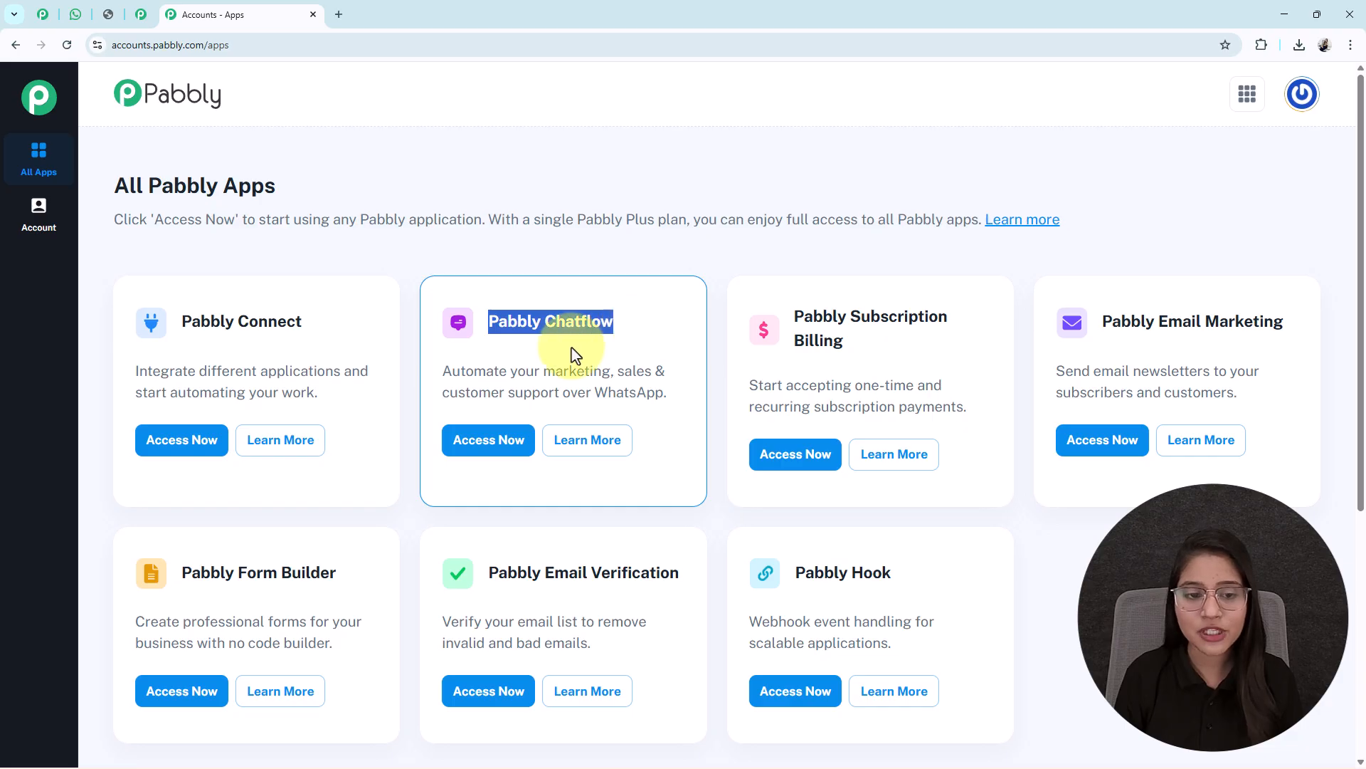
click(502, 444)
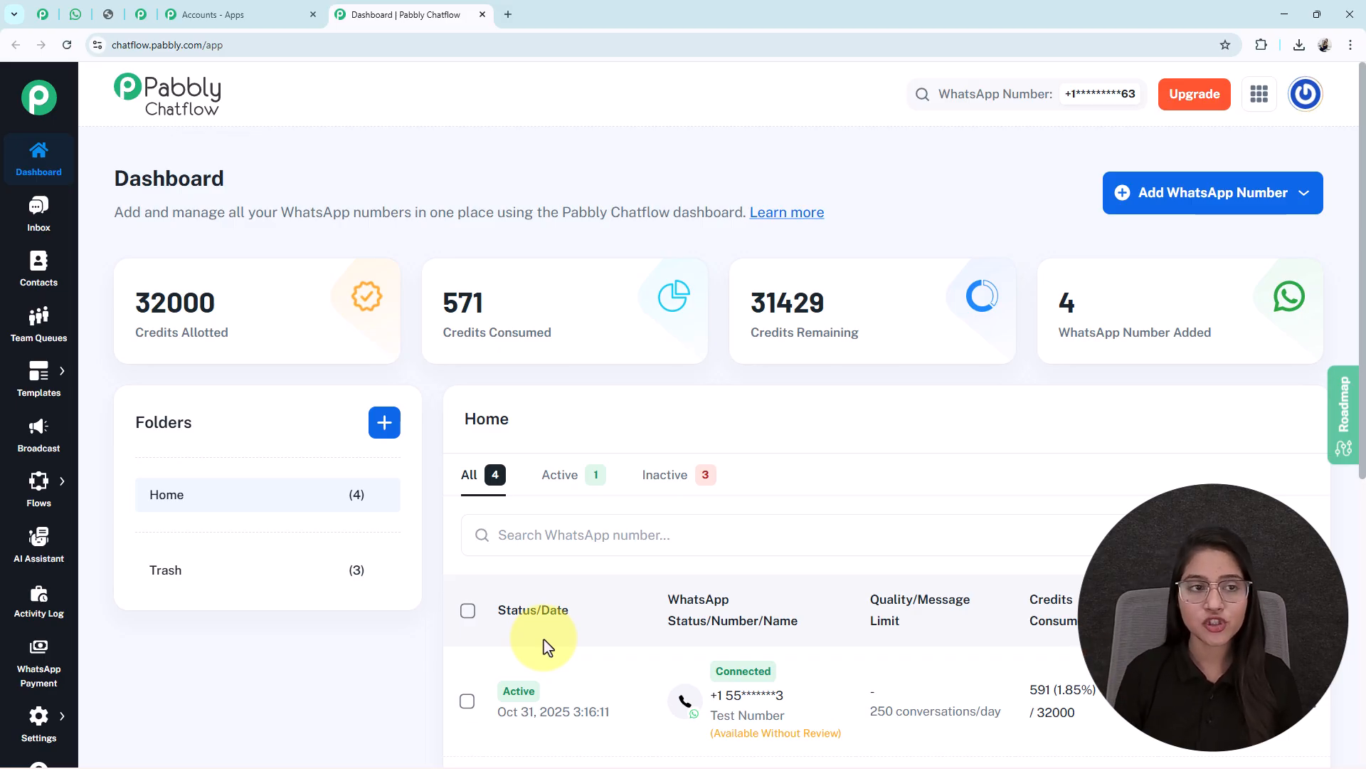
click(1202, 213)
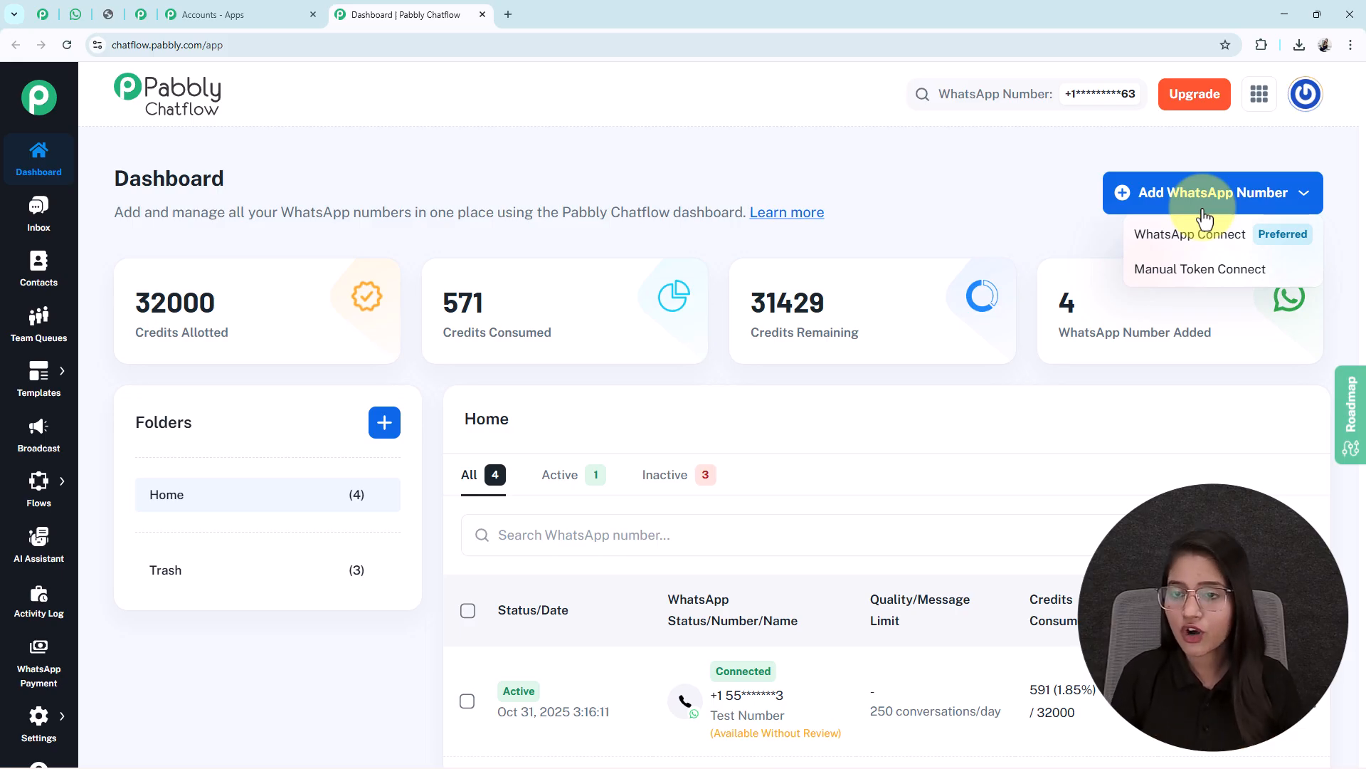
click(1175, 192)
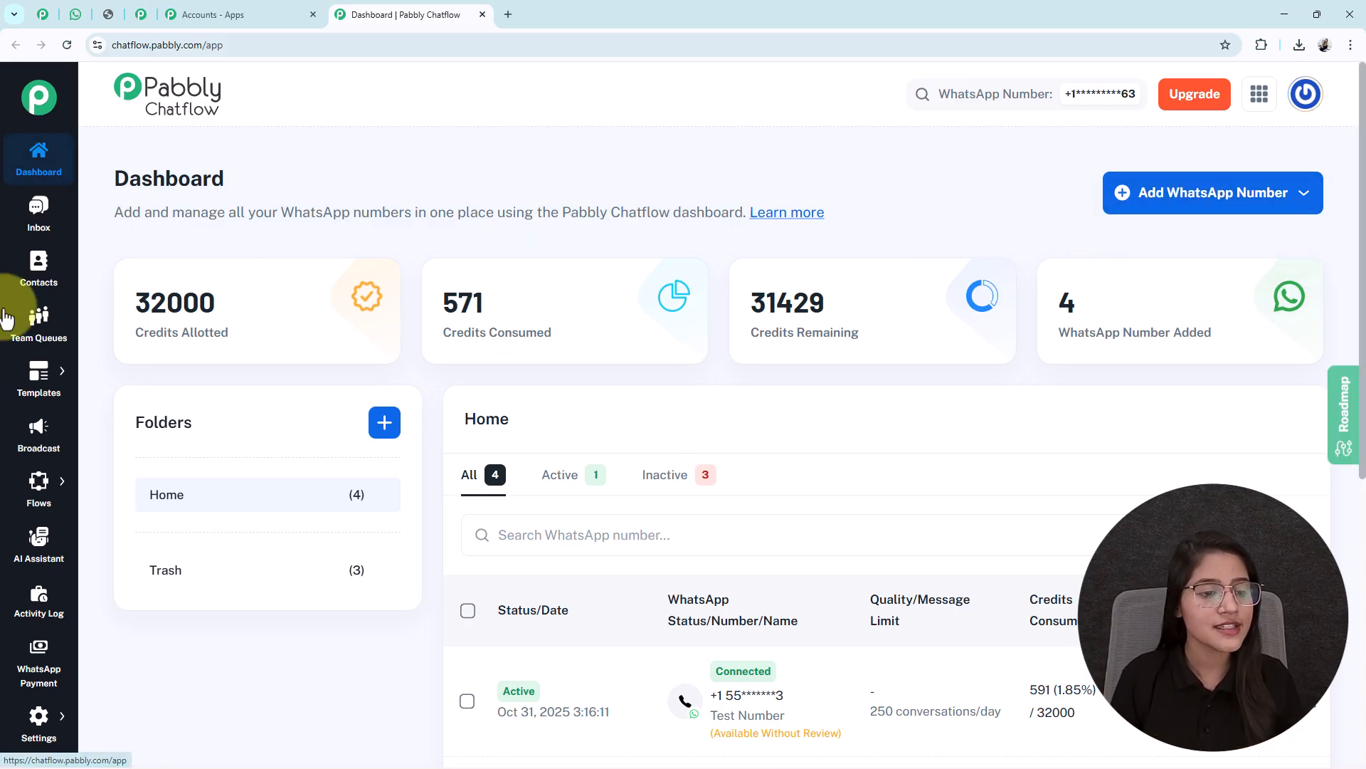
scroll(10, 683, down, 1)
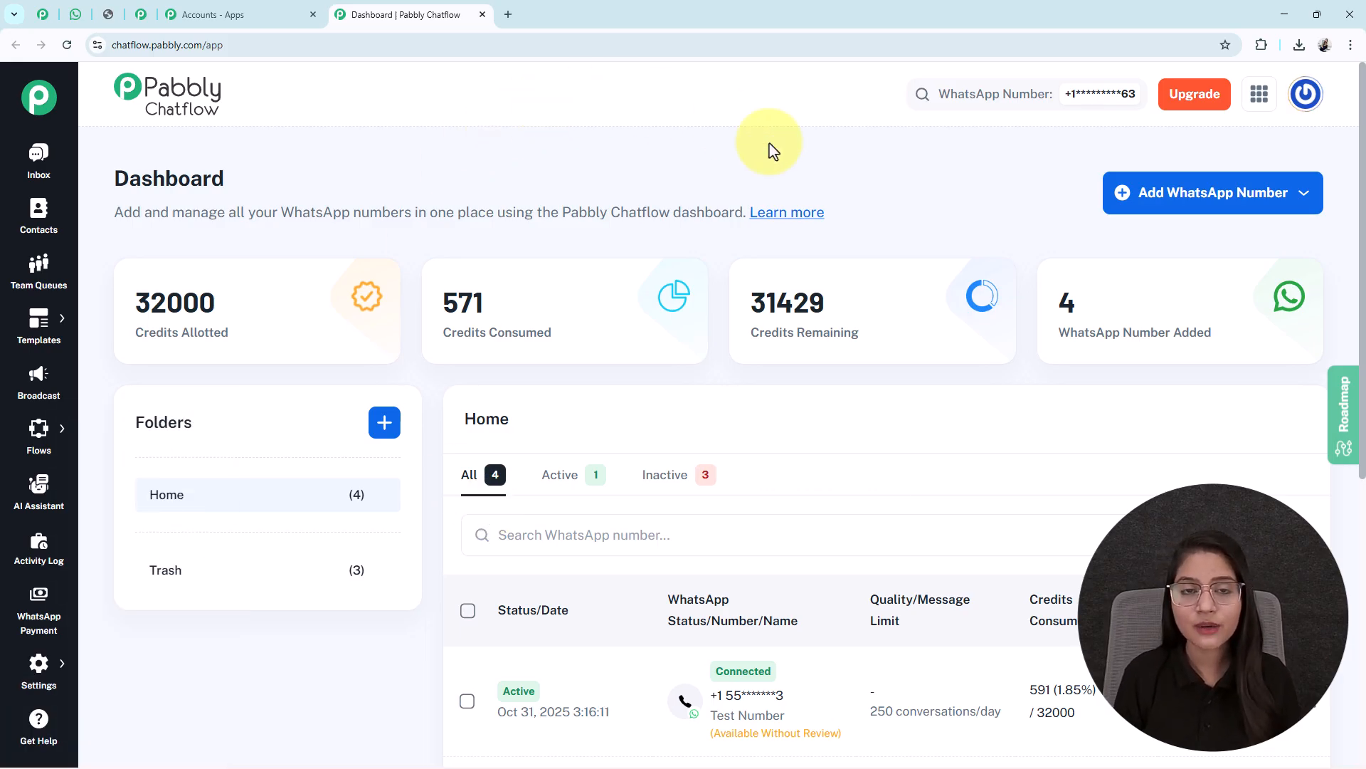
mouse_move(37, 441)
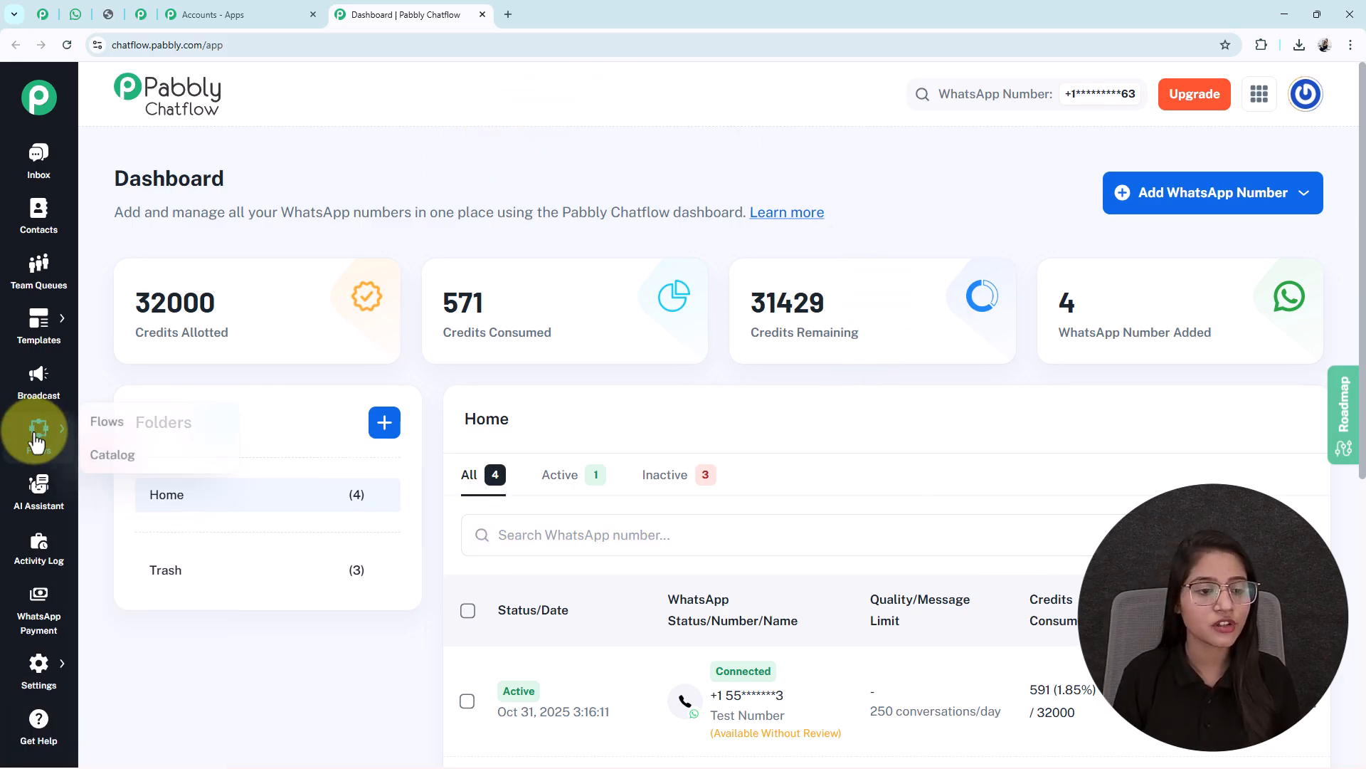
Go to Flows > Flows in the sidebar and start a new flow with Add Flow
click(153, 431)
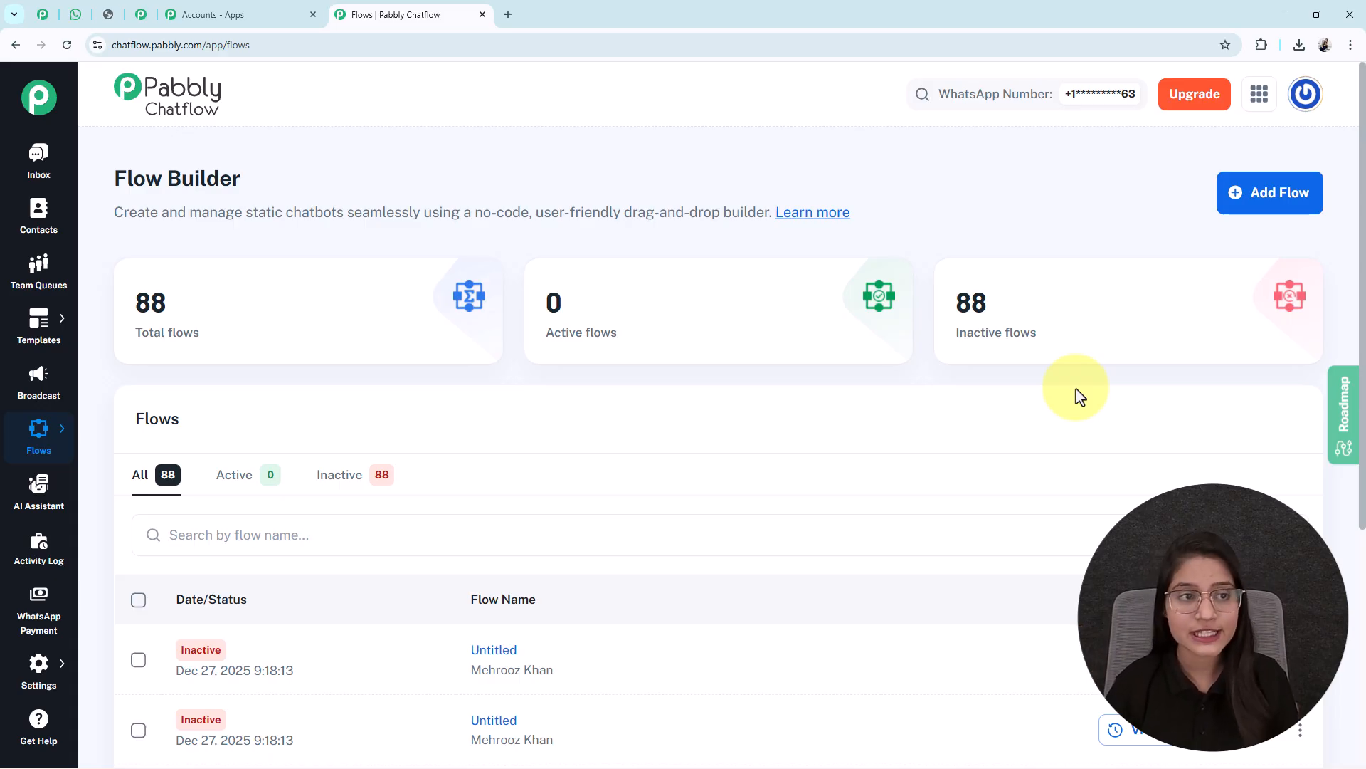
drag(249, 182, 85, 183)
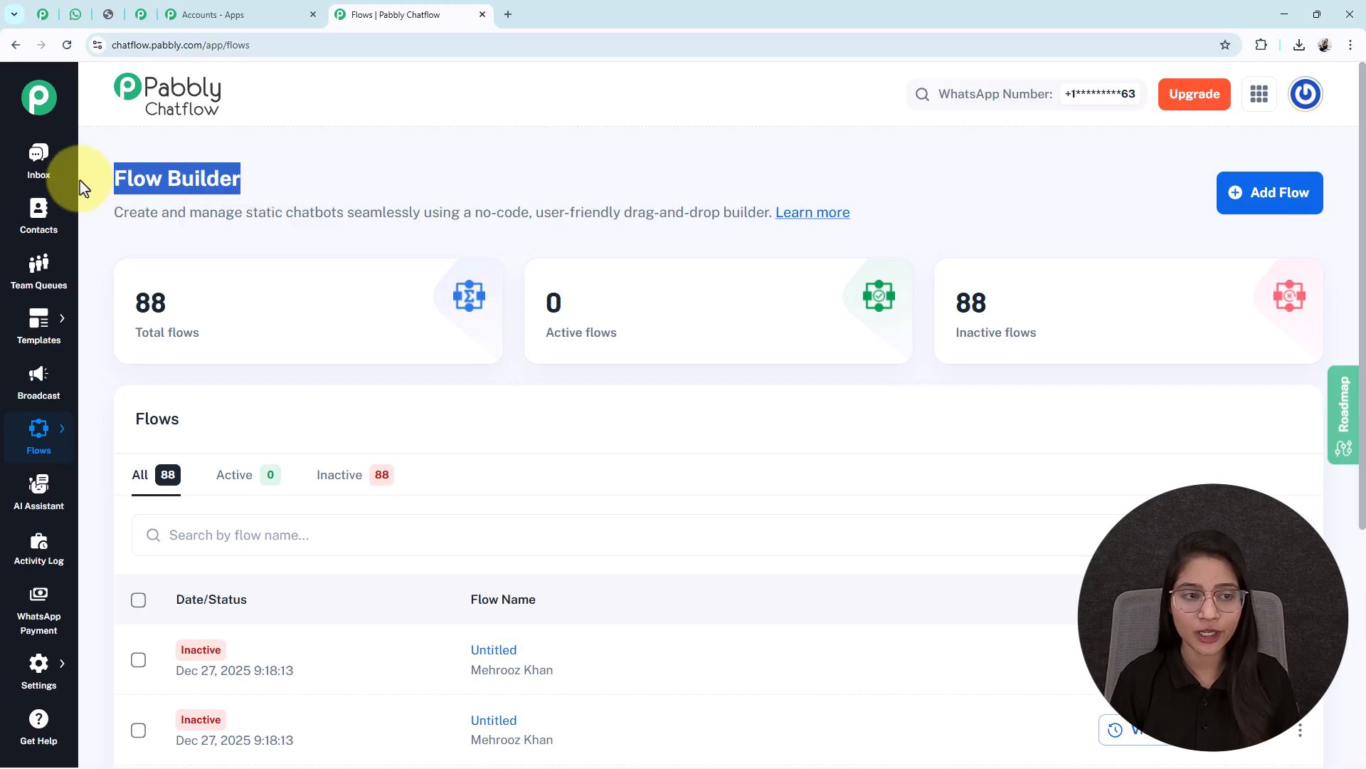
click(245, 184)
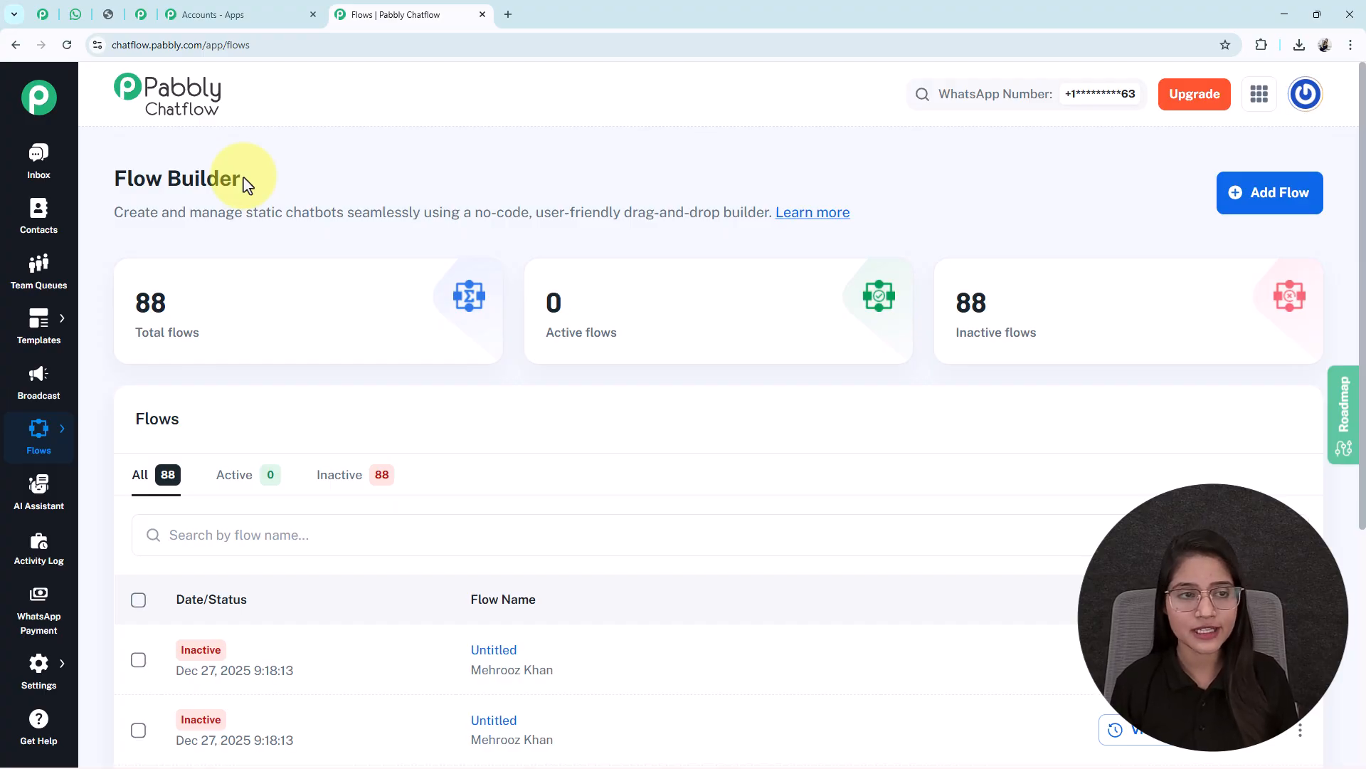
click(1262, 192)
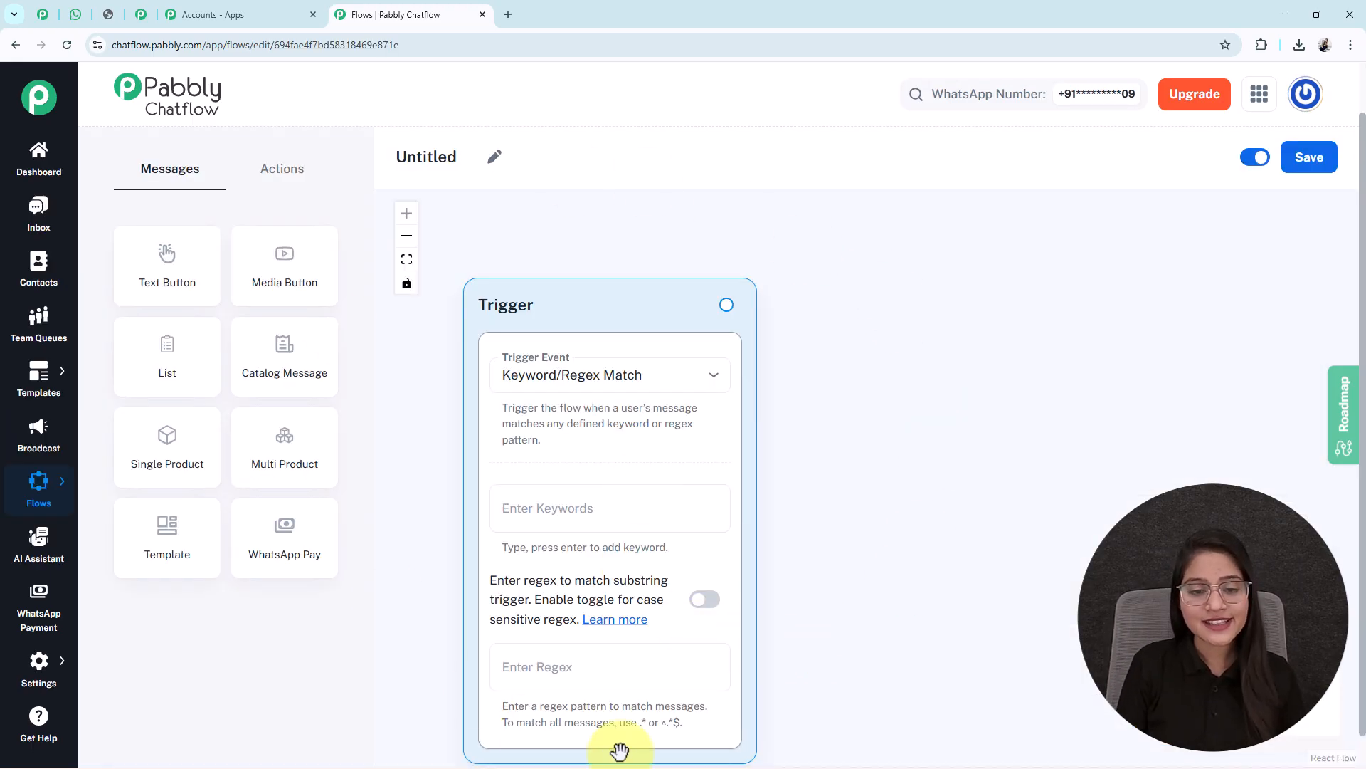
Raise the Trigger node and rename the flow 'Grow Your Business Faster Using Pabbly Chatflow'
drag(558, 314, 554, 275)
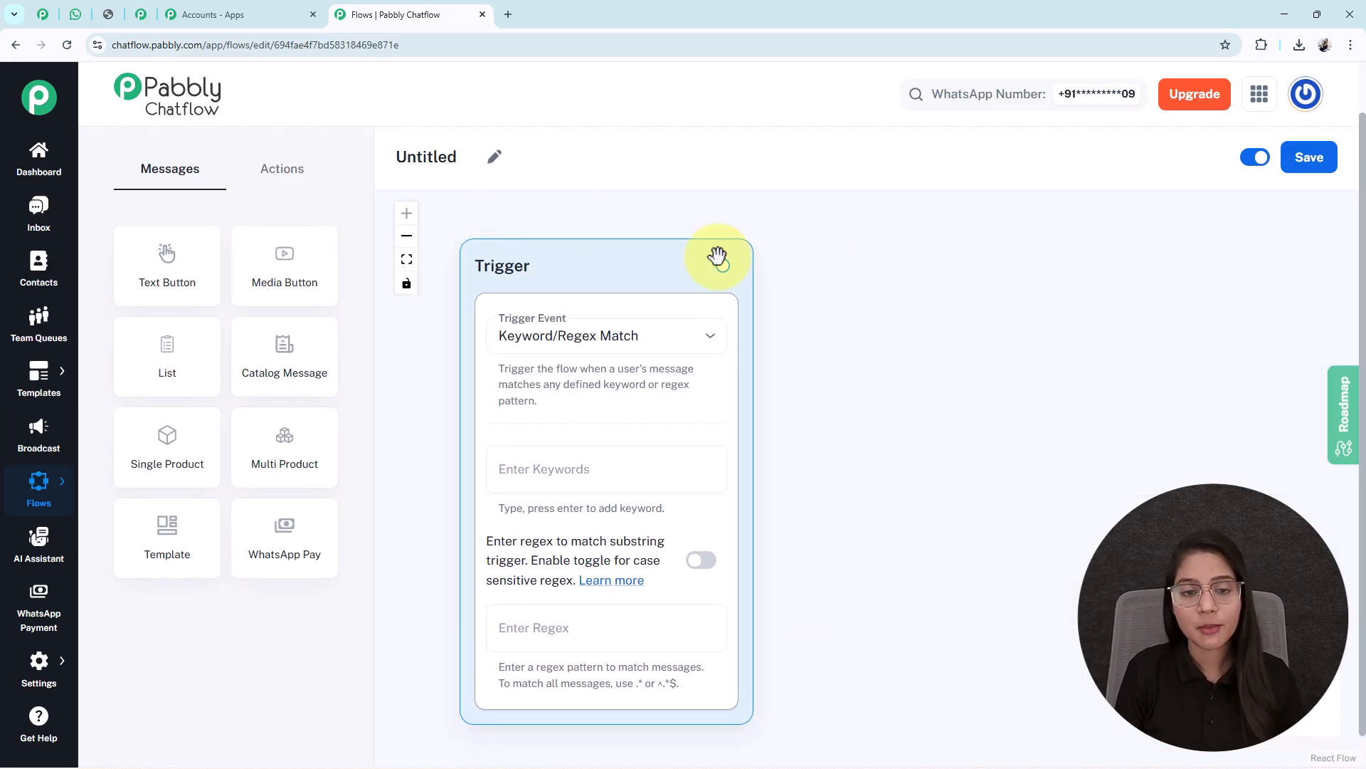
click(497, 163)
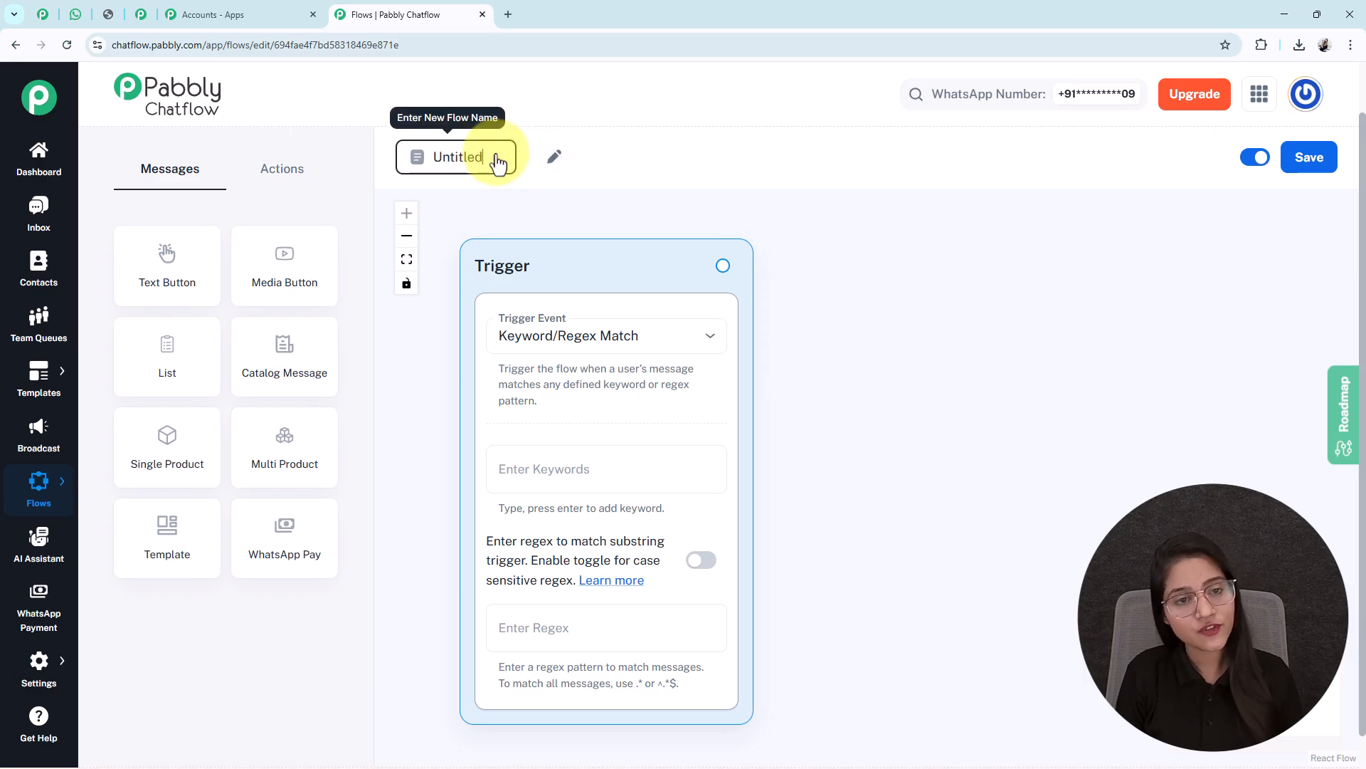
double_click(484, 167)
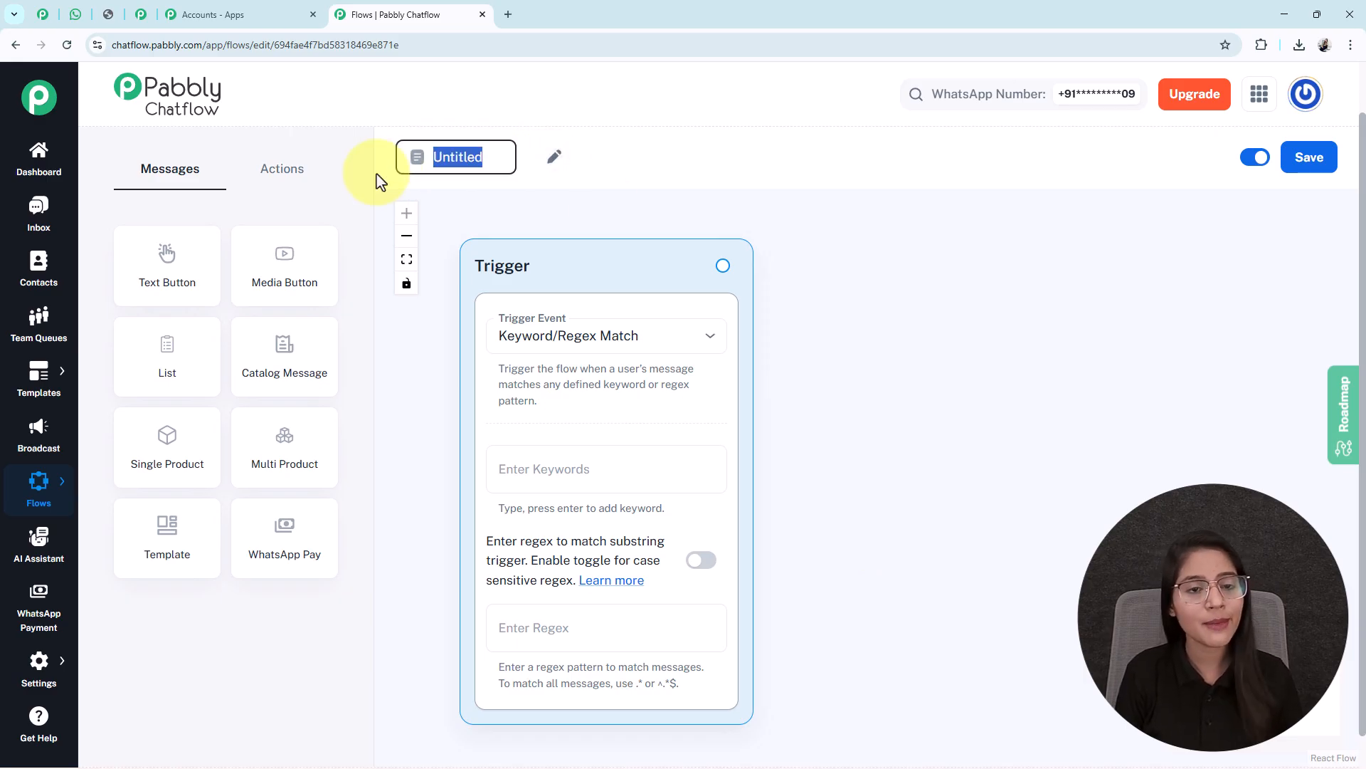
text(Grow Your Business Faster Using Pabbly Chatflow 🚀)
key(Return)
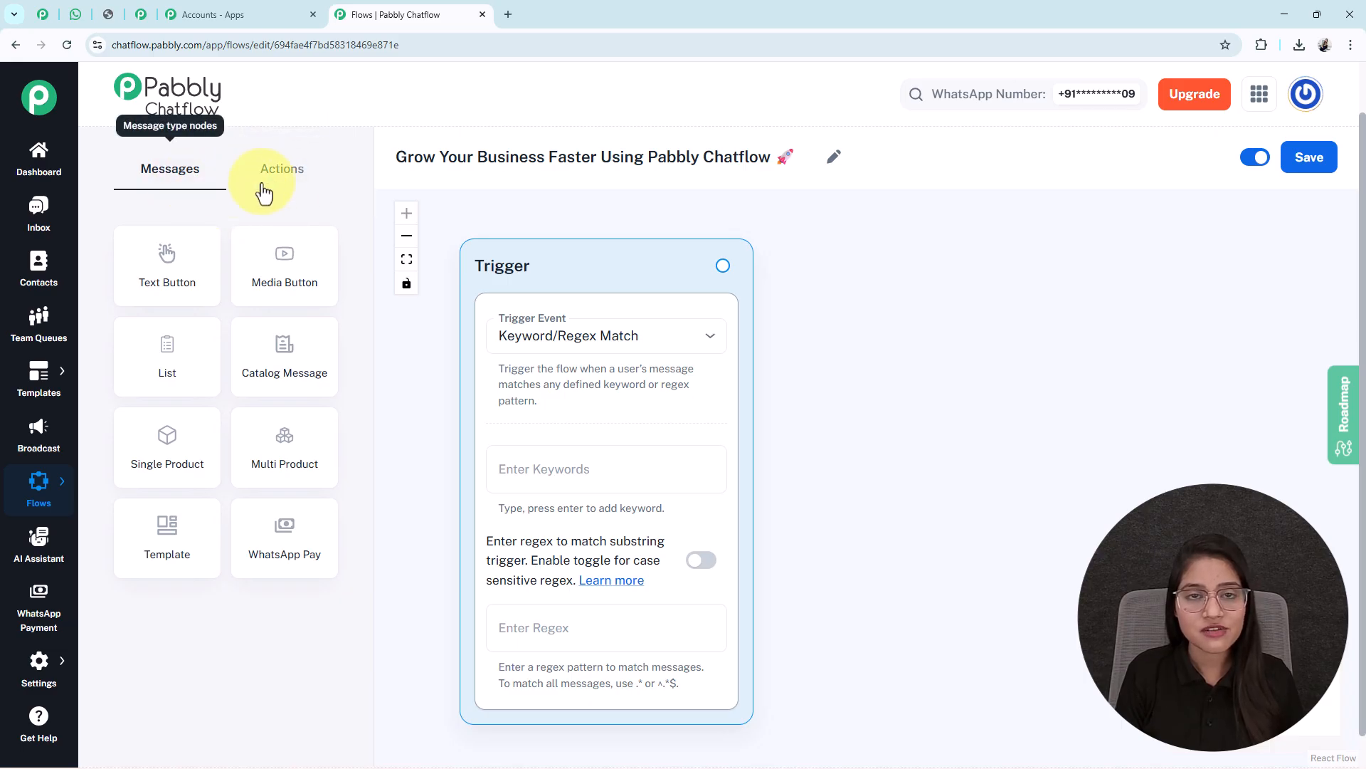
click(284, 170)
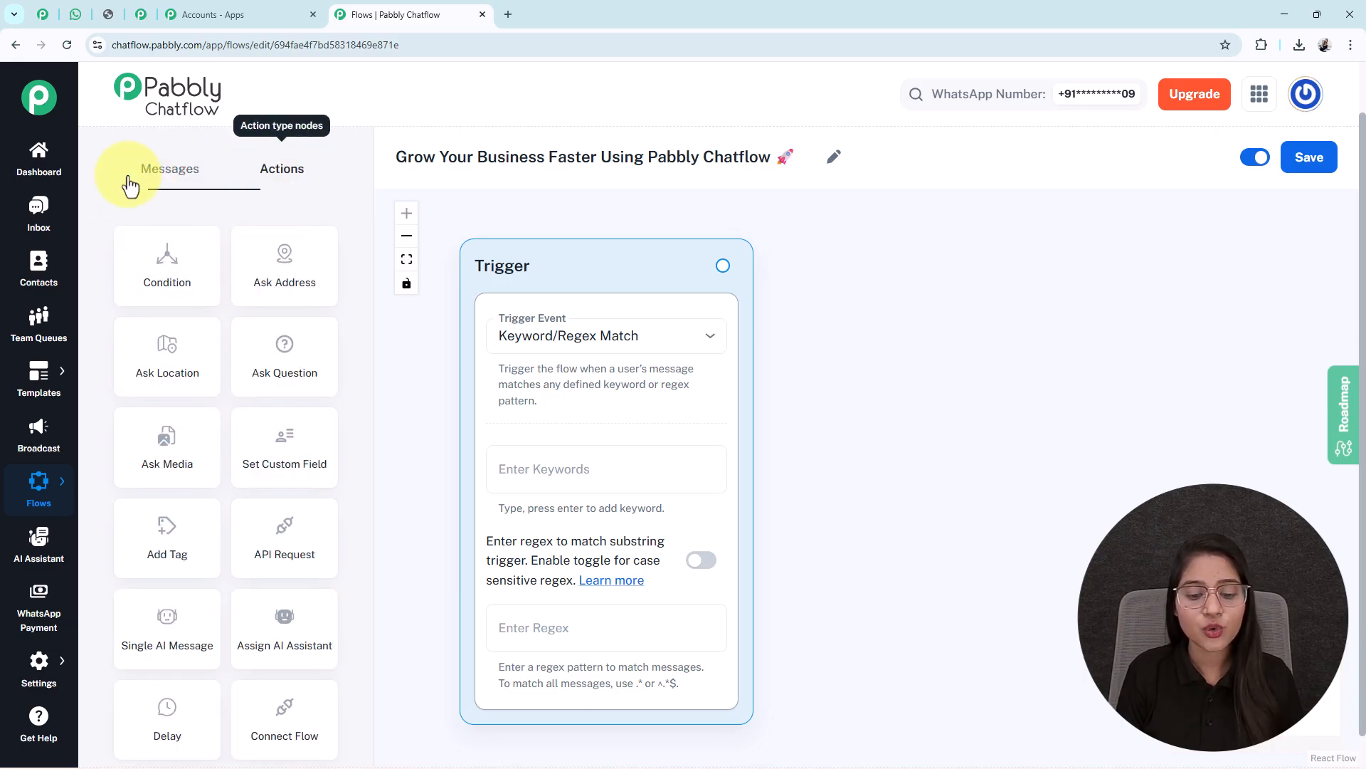
click(174, 171)
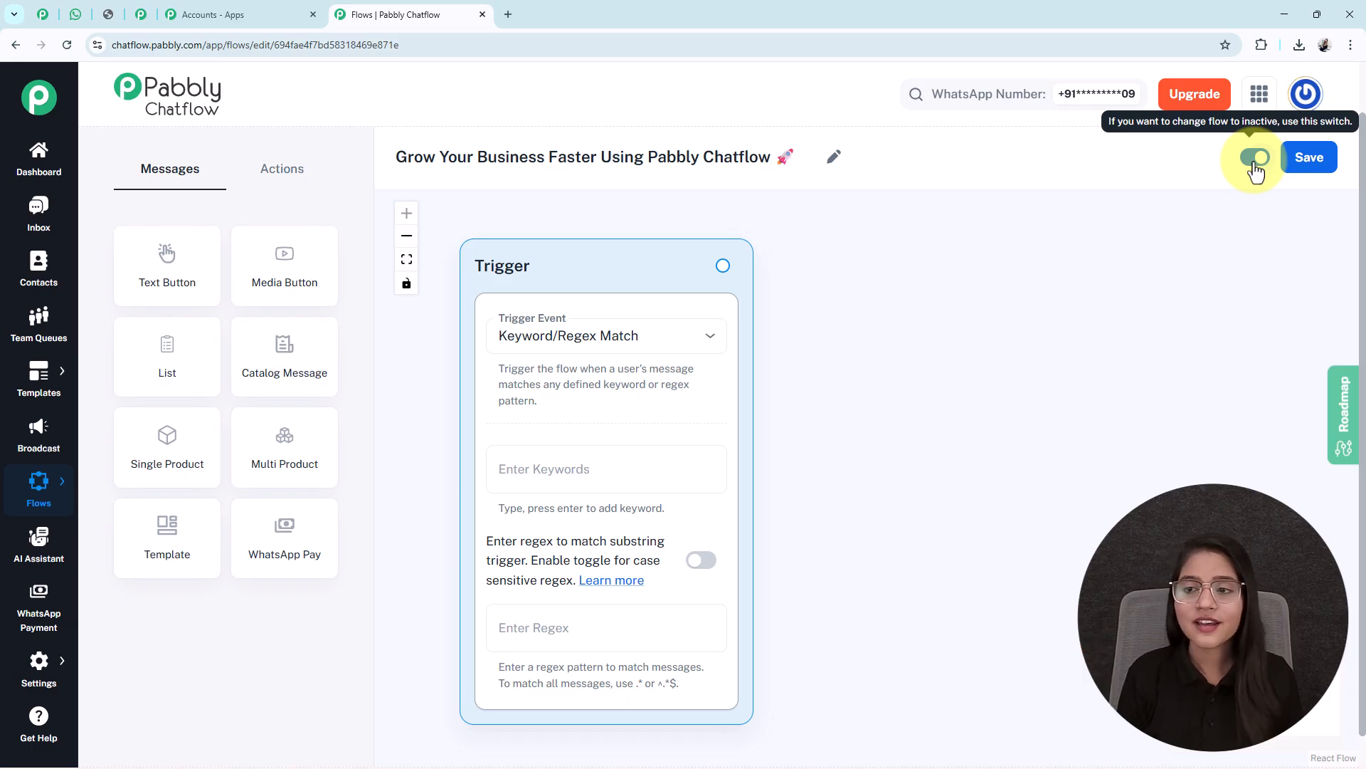
Save the flow and set the Trigger Event to Keyword/Regex Match
click(1321, 167)
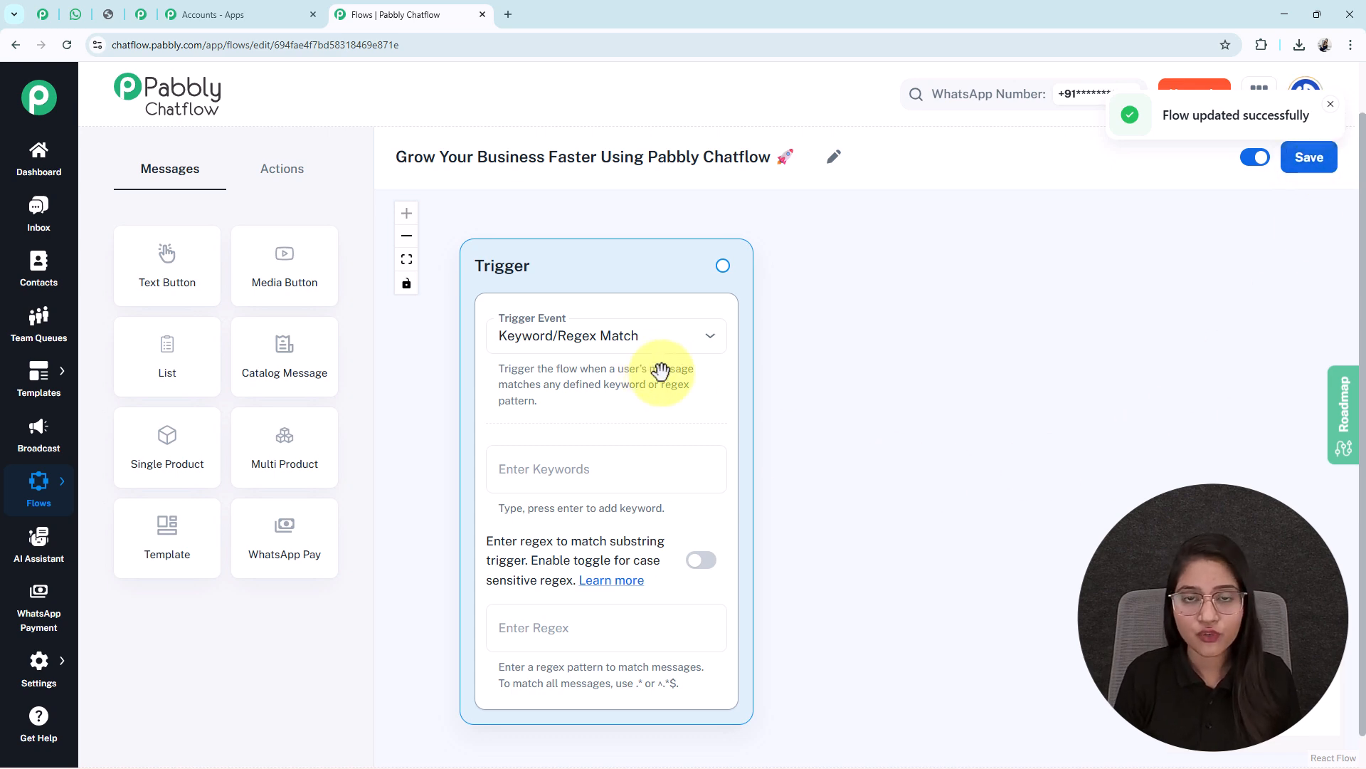
click(575, 344)
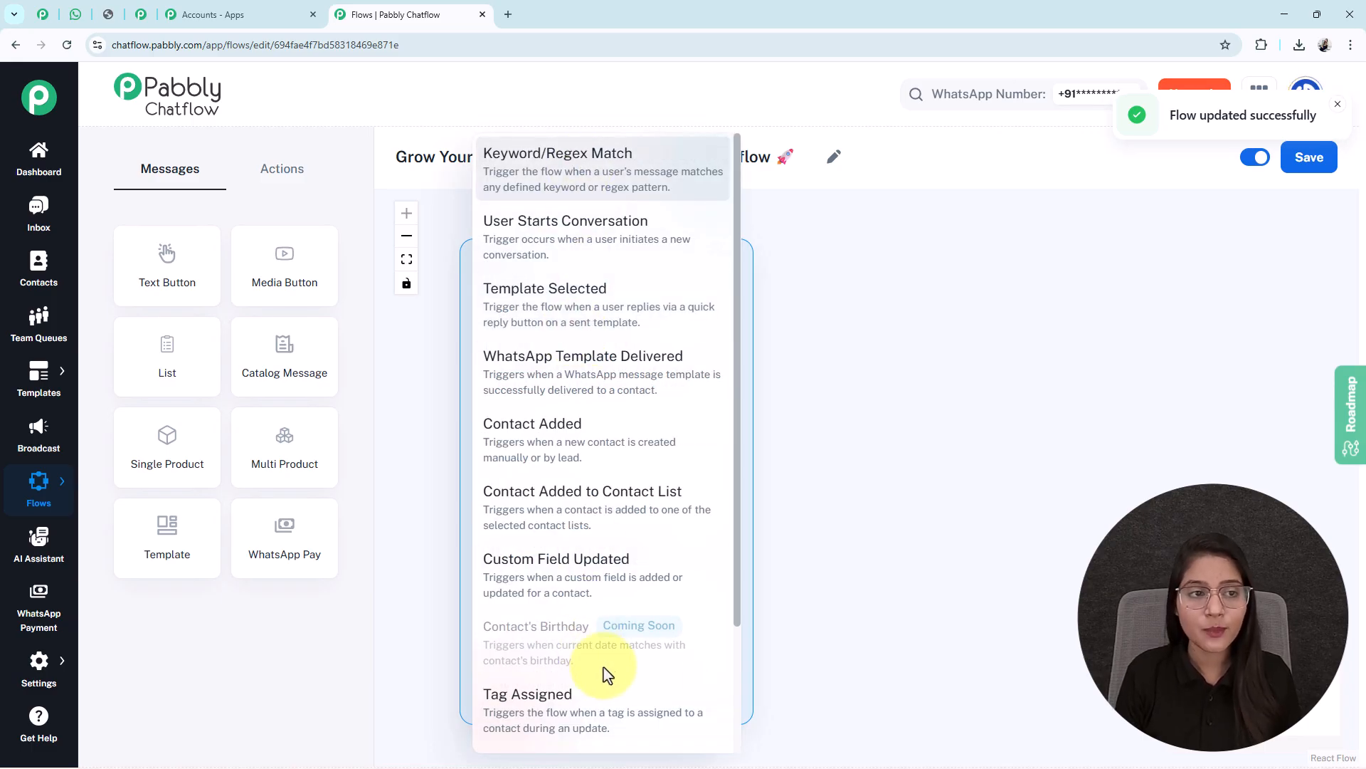
click(537, 170)
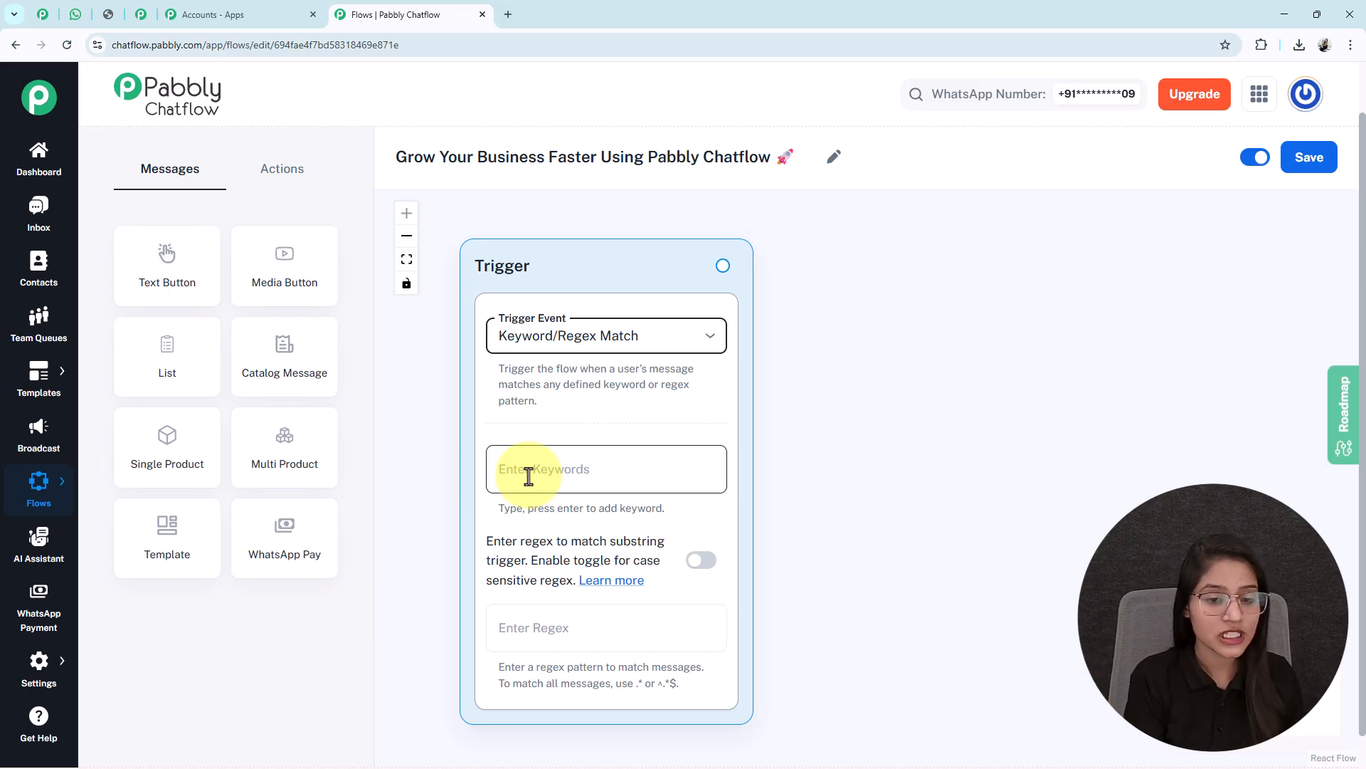
Add Hi and Hello as the trigger's keywords
click(528, 476)
text(H)
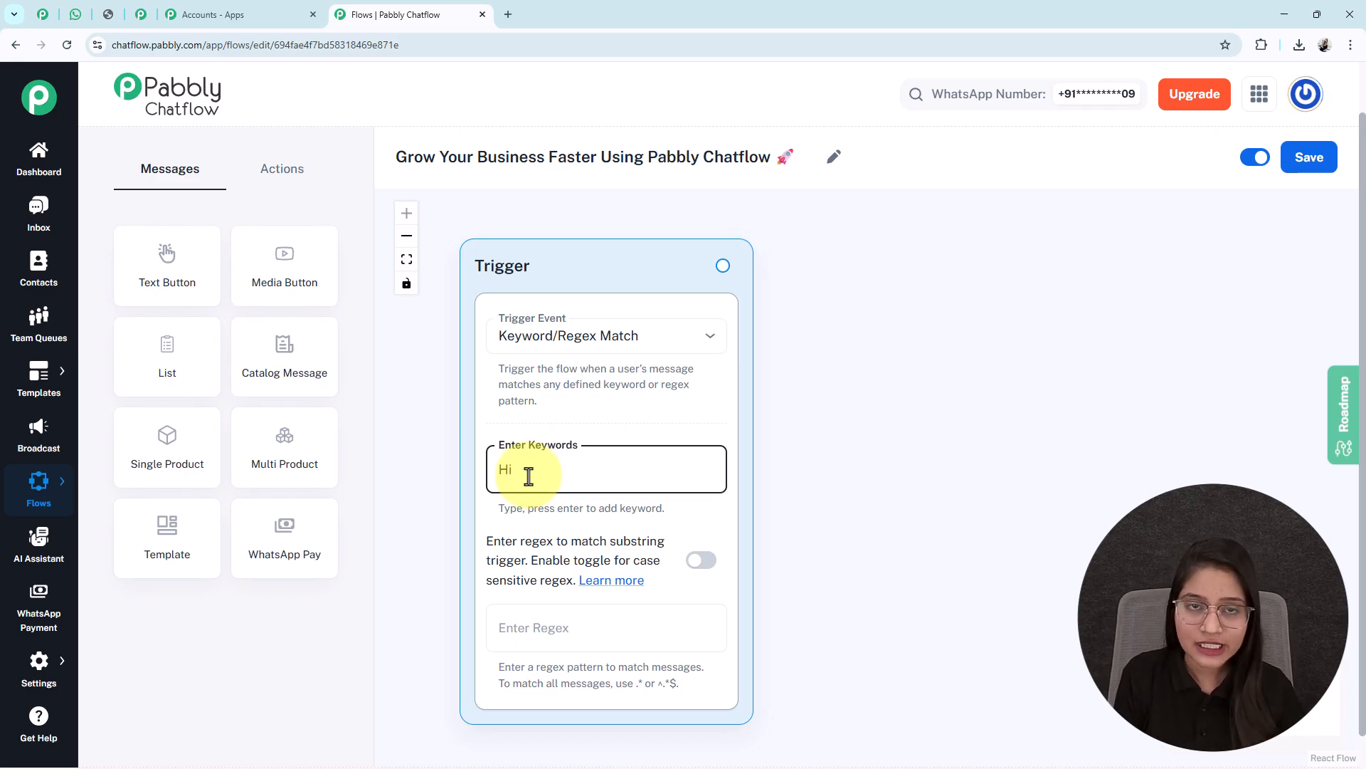
text(i)
key(Return)
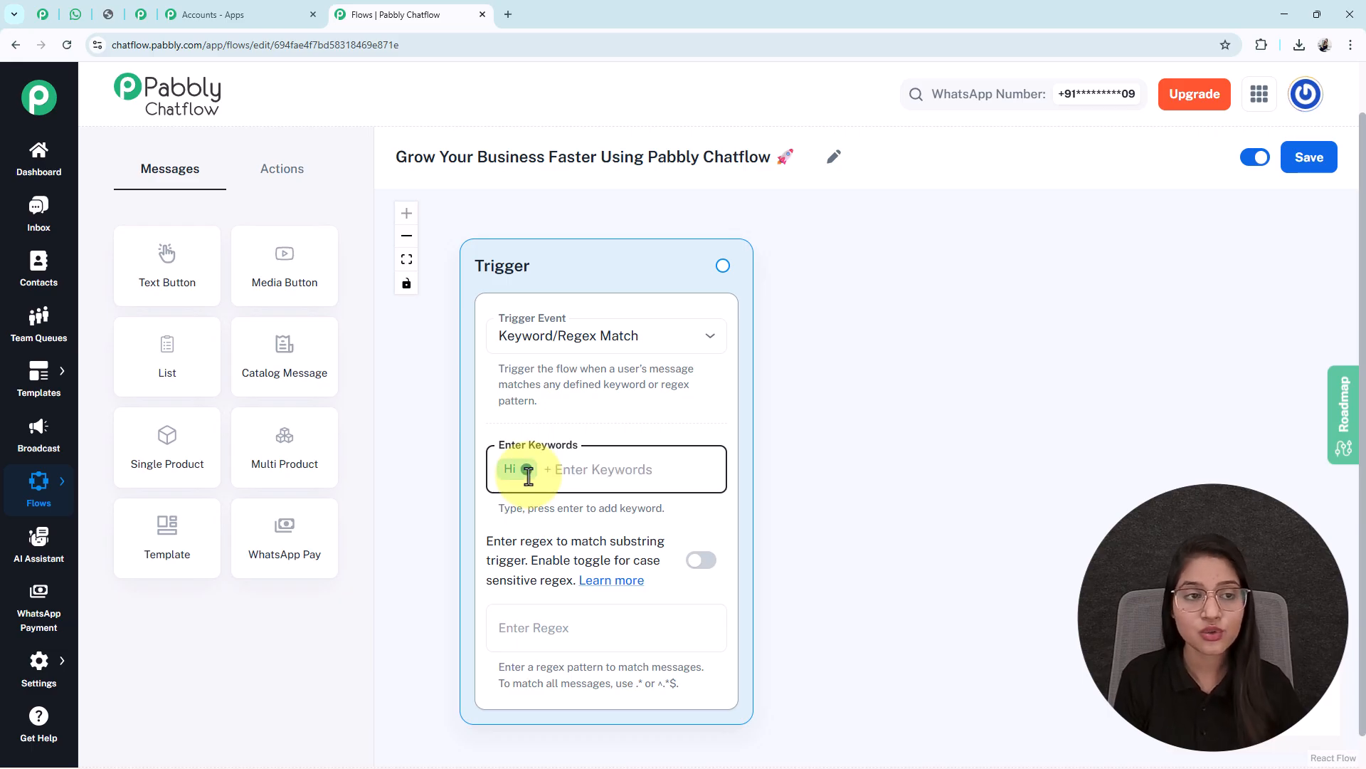
text(Hello)
key(Return)
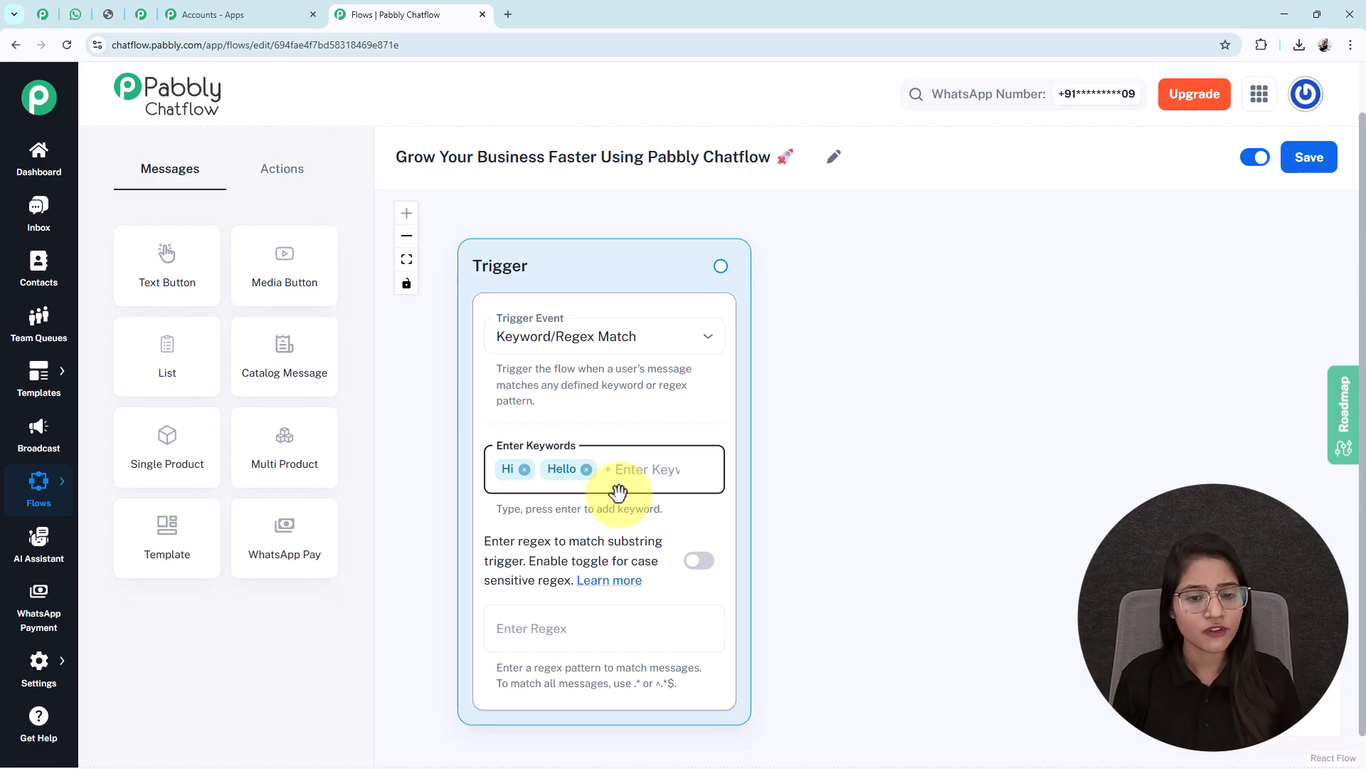
scroll(618, 493, down, 2)
drag(845, 515, 779, 497)
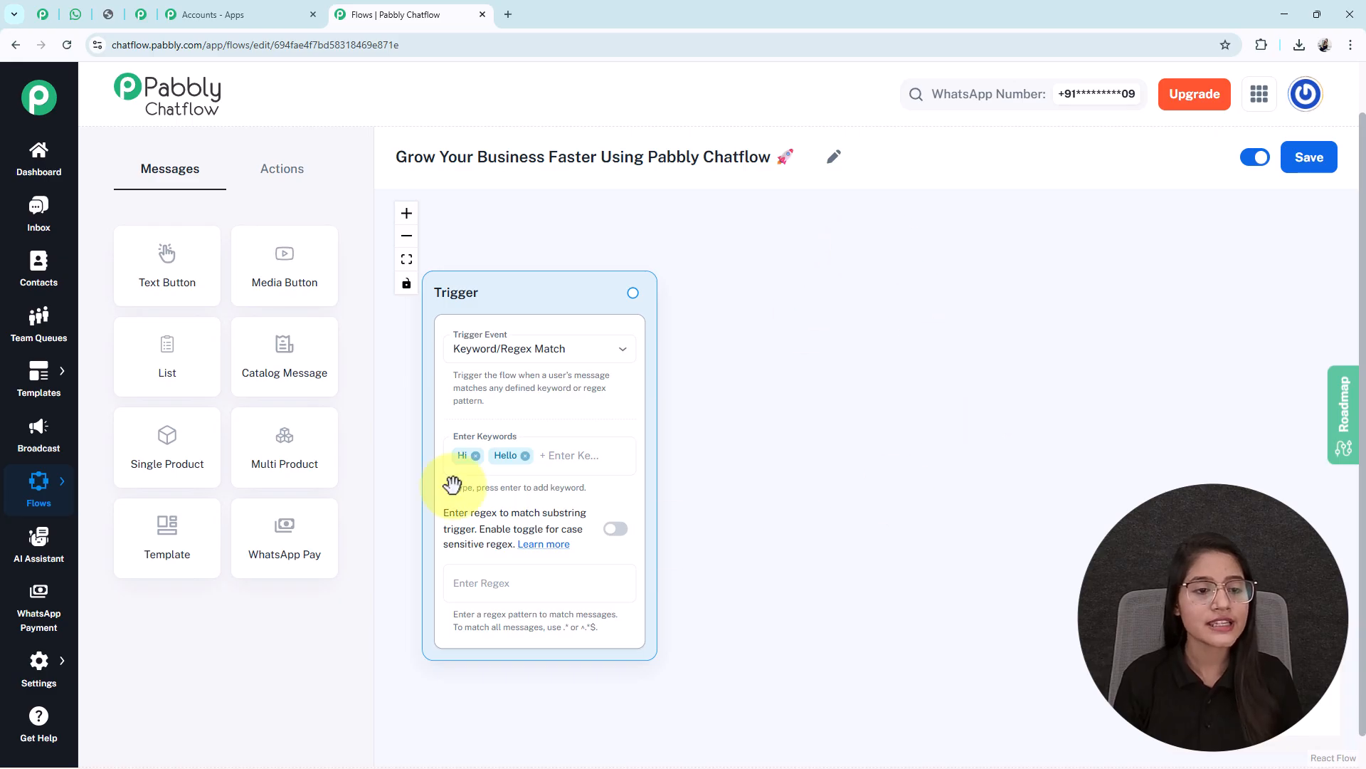
Add a Text Button message holding the ProServe welcome text ending 'How may I assist you today?'
click(183, 268)
drag(595, 489, 759, 320)
drag(1018, 439, 913, 438)
scroll(750, 380, up, 2)
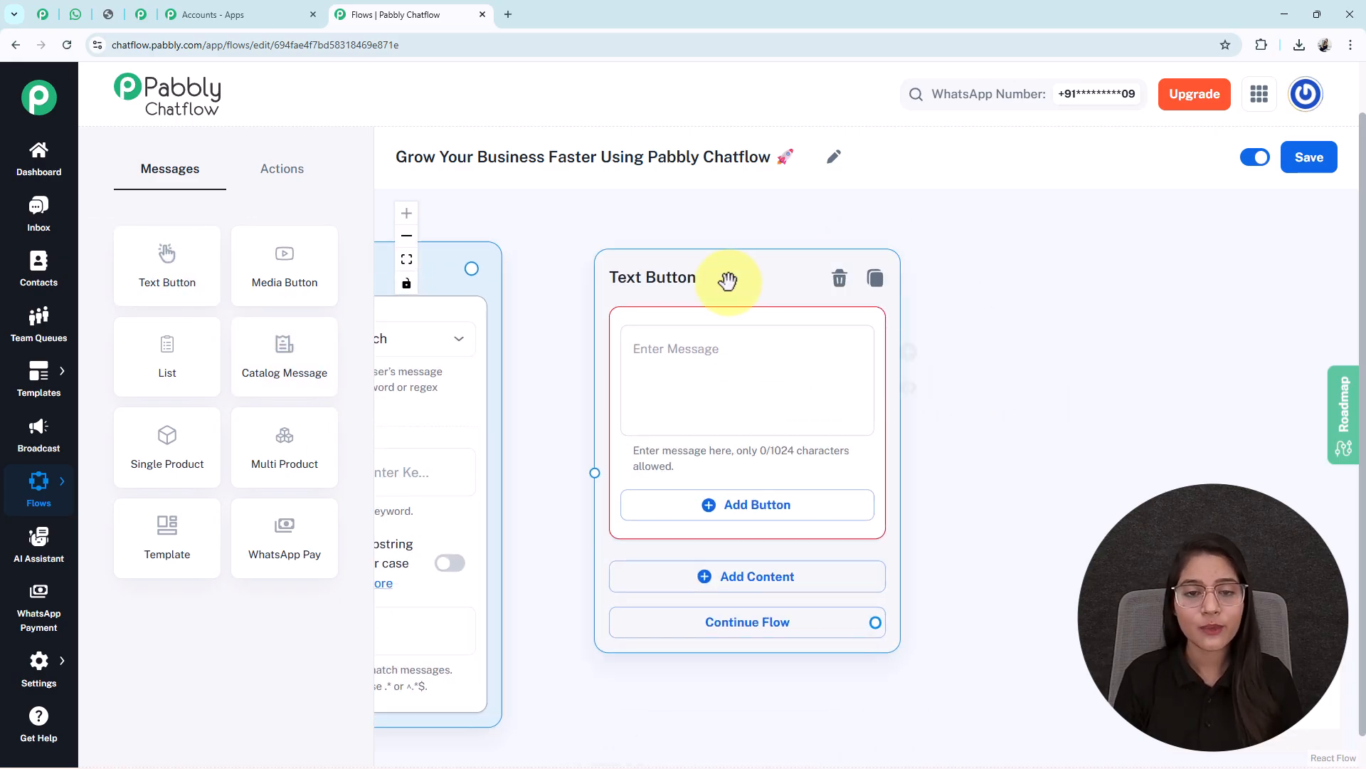
drag(726, 280, 708, 287)
click(832, 382)
key(ctrl+v)
key(Down)
key(Down)
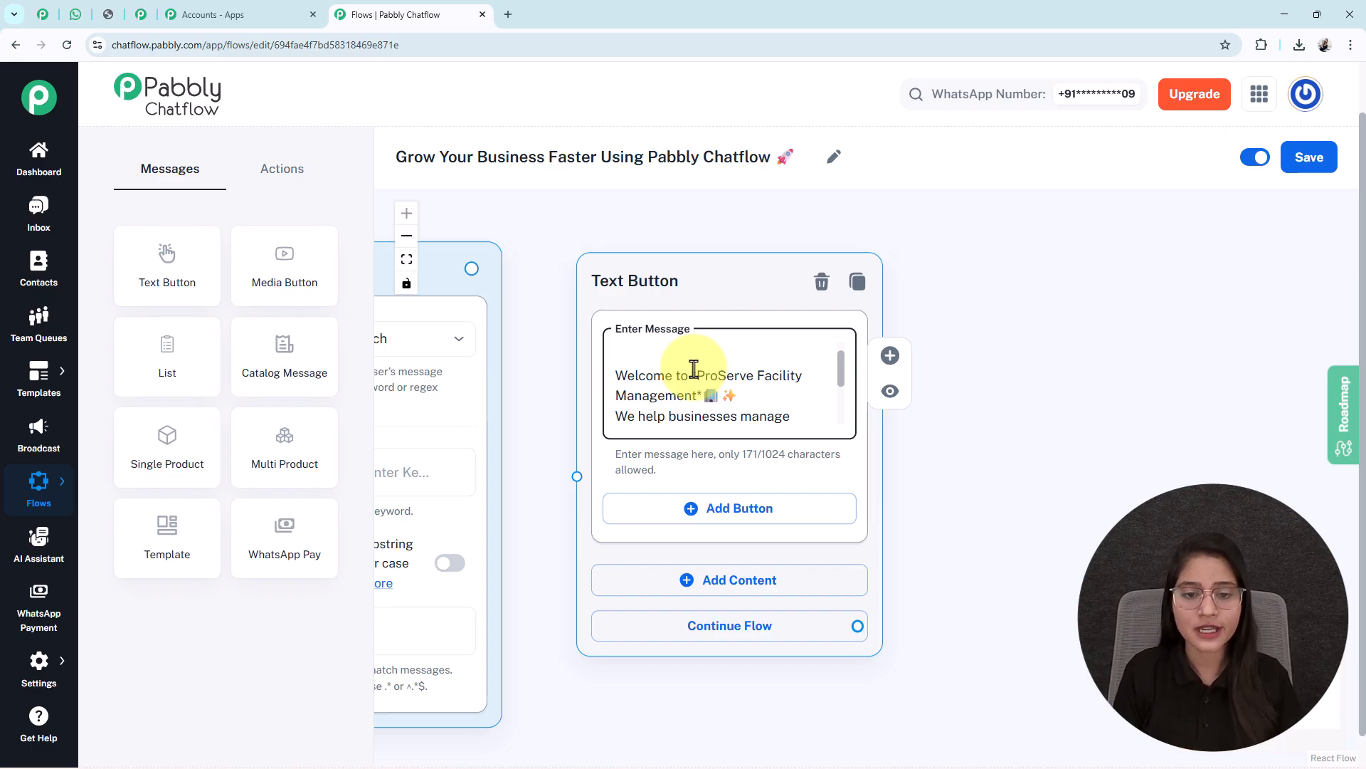
key(Down)
key(Down)
key(Down)
key(Down)
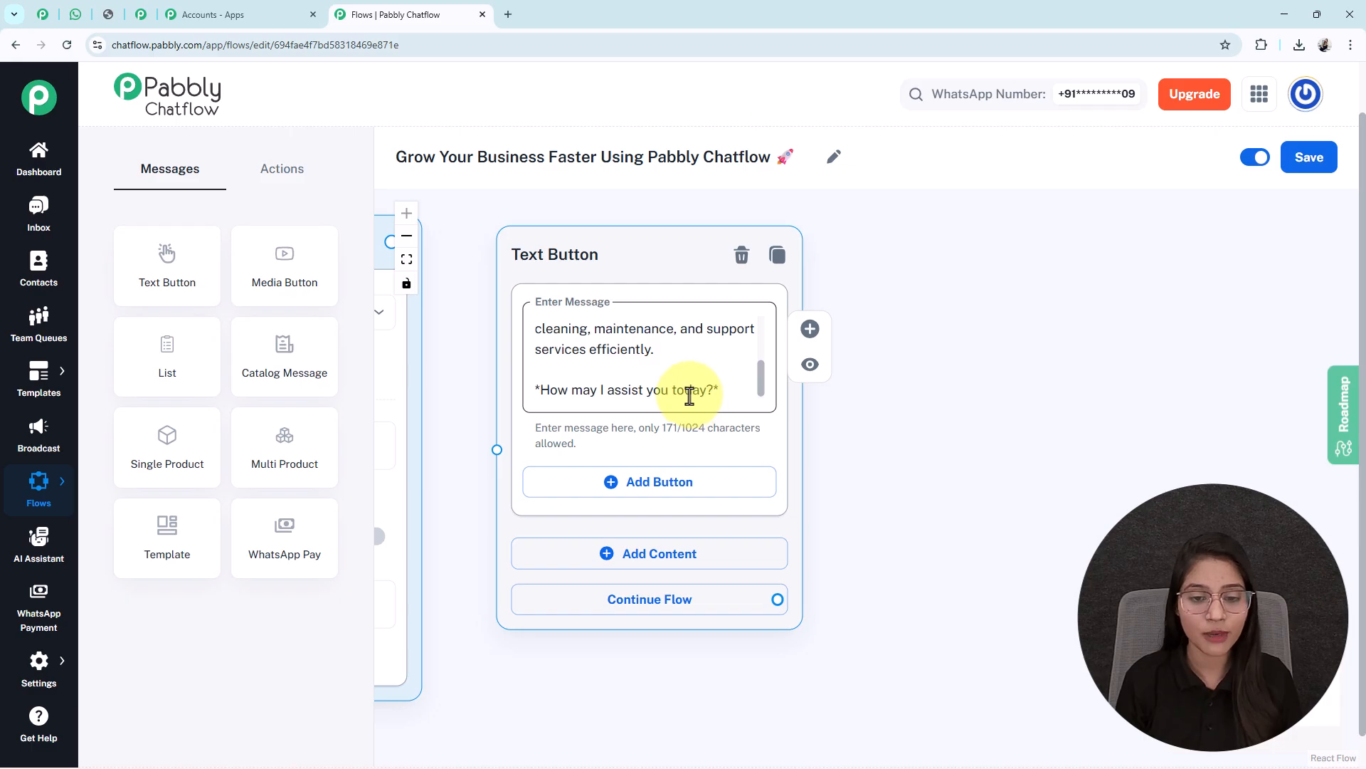
Add Request Service, View Services and Contact Support quick-reply buttons to the welcome message
click(656, 491)
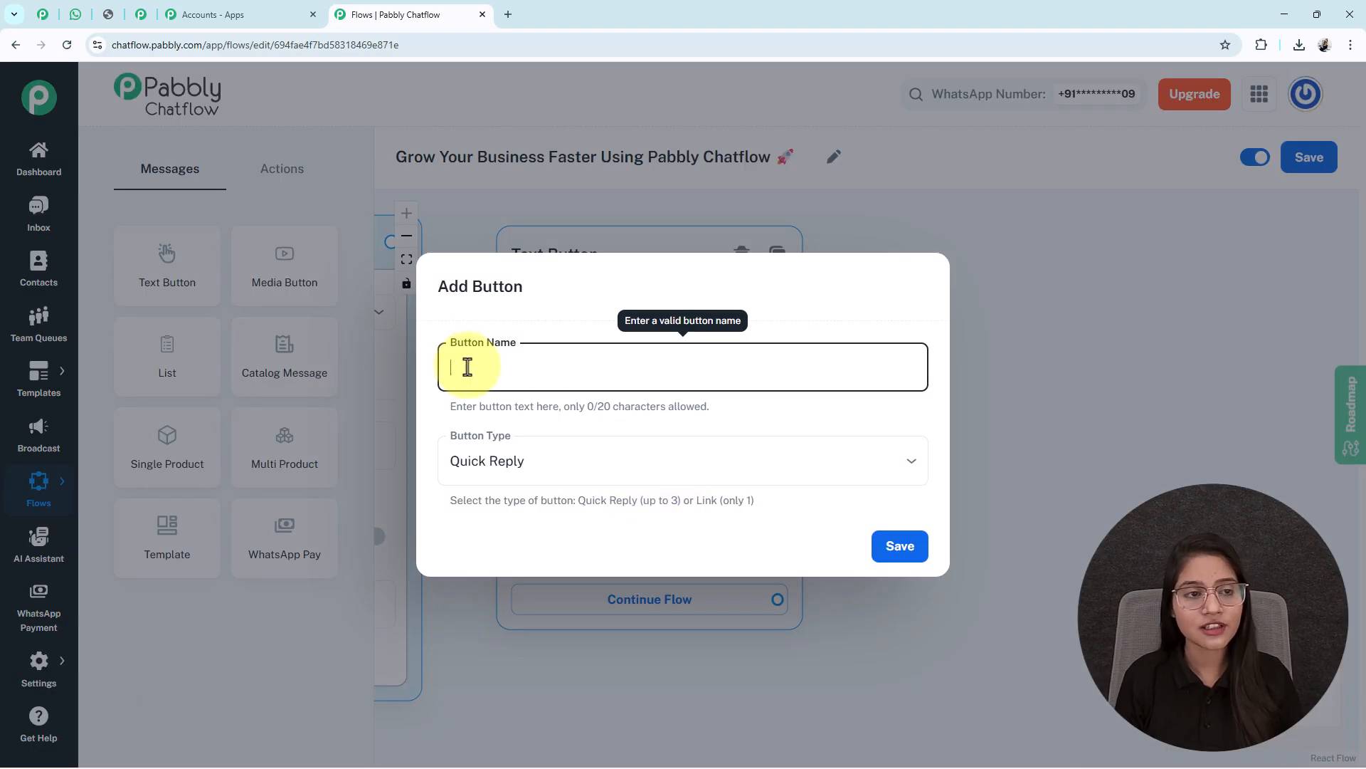
text(📋 Request Service)
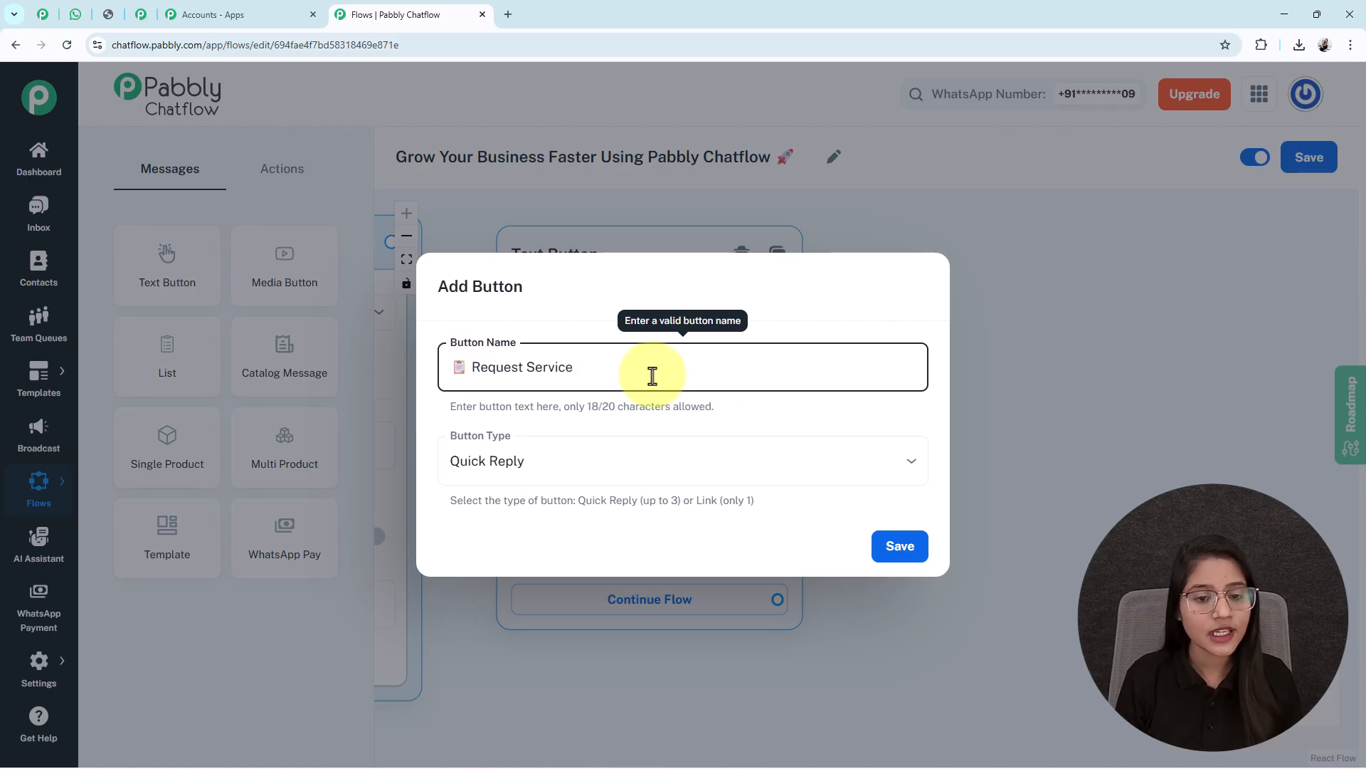
click(569, 484)
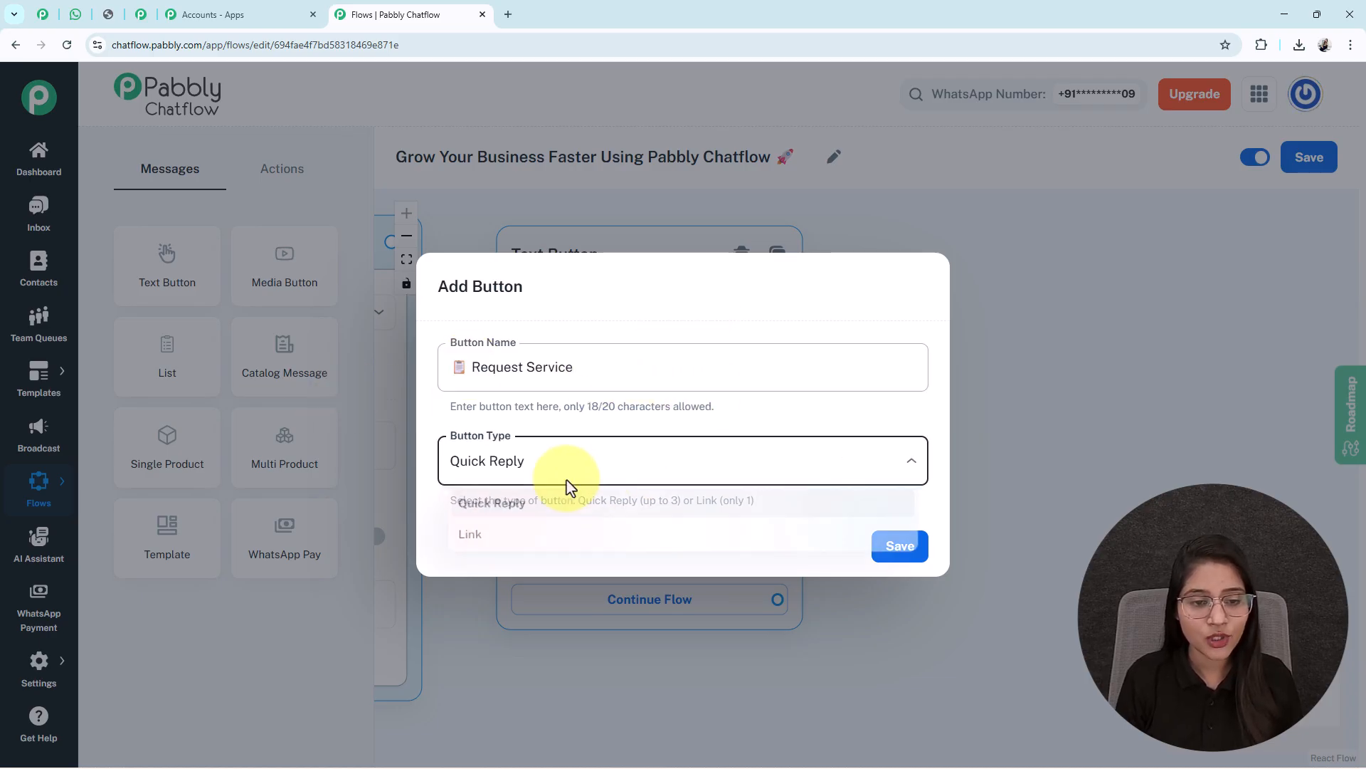
click(520, 505)
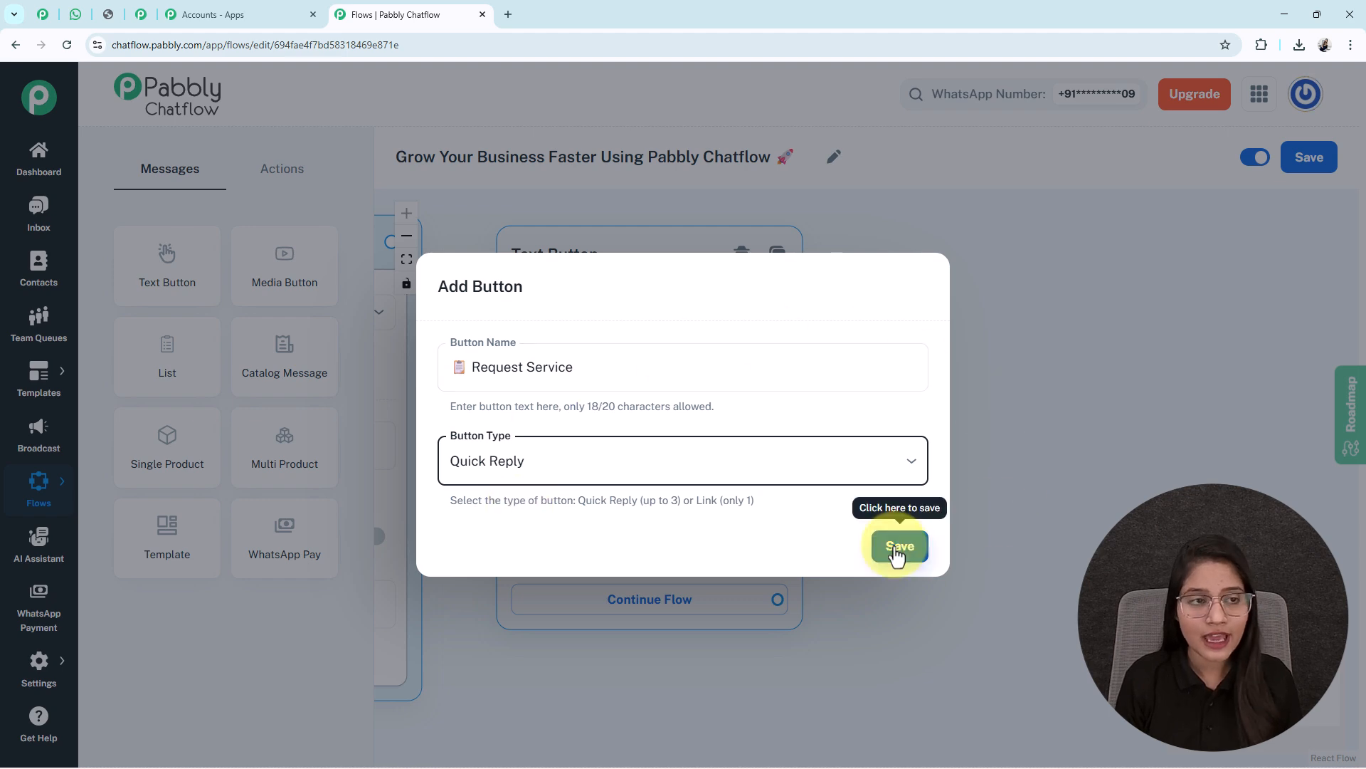
click(901, 546)
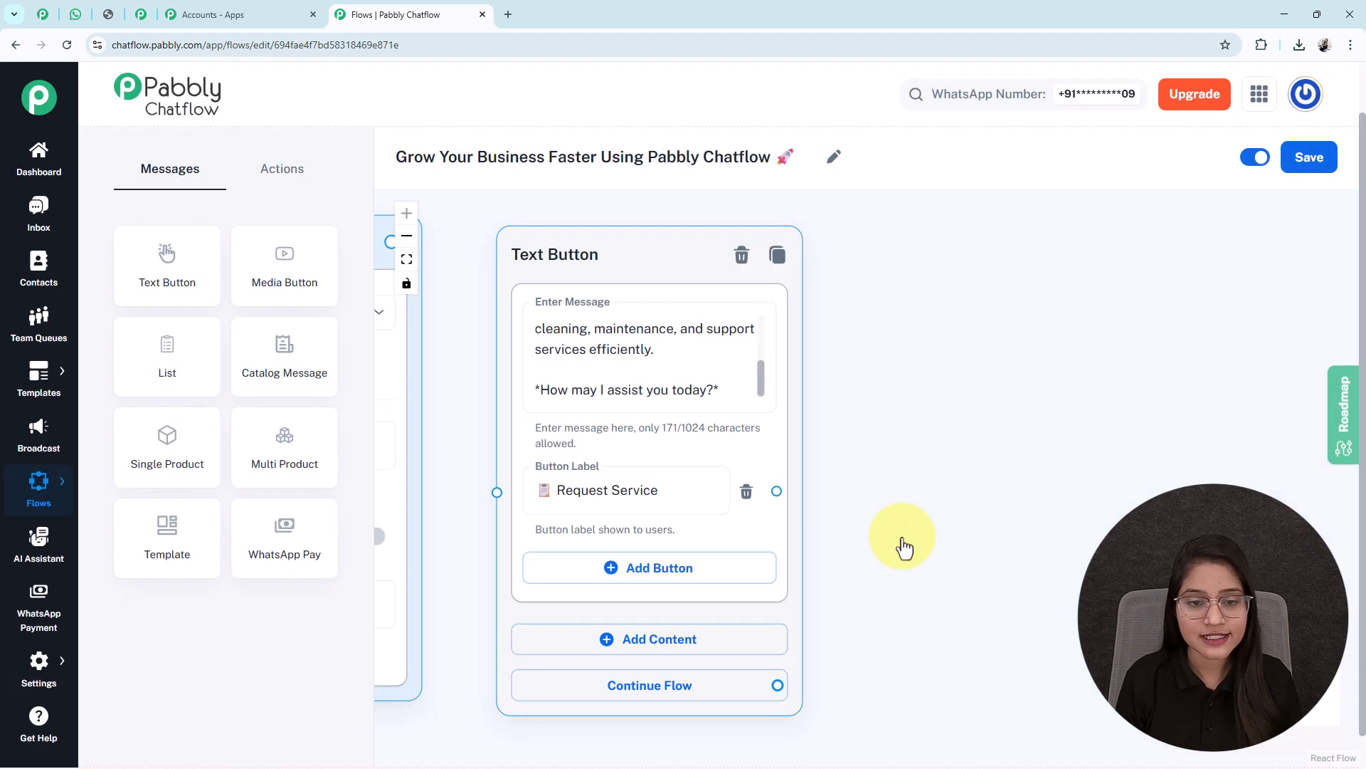
drag(991, 570, 974, 454)
click(642, 466)
text(🖌 View Services)
click(898, 546)
click(613, 539)
click(525, 354)
text(📞 Contact Support)
click(900, 546)
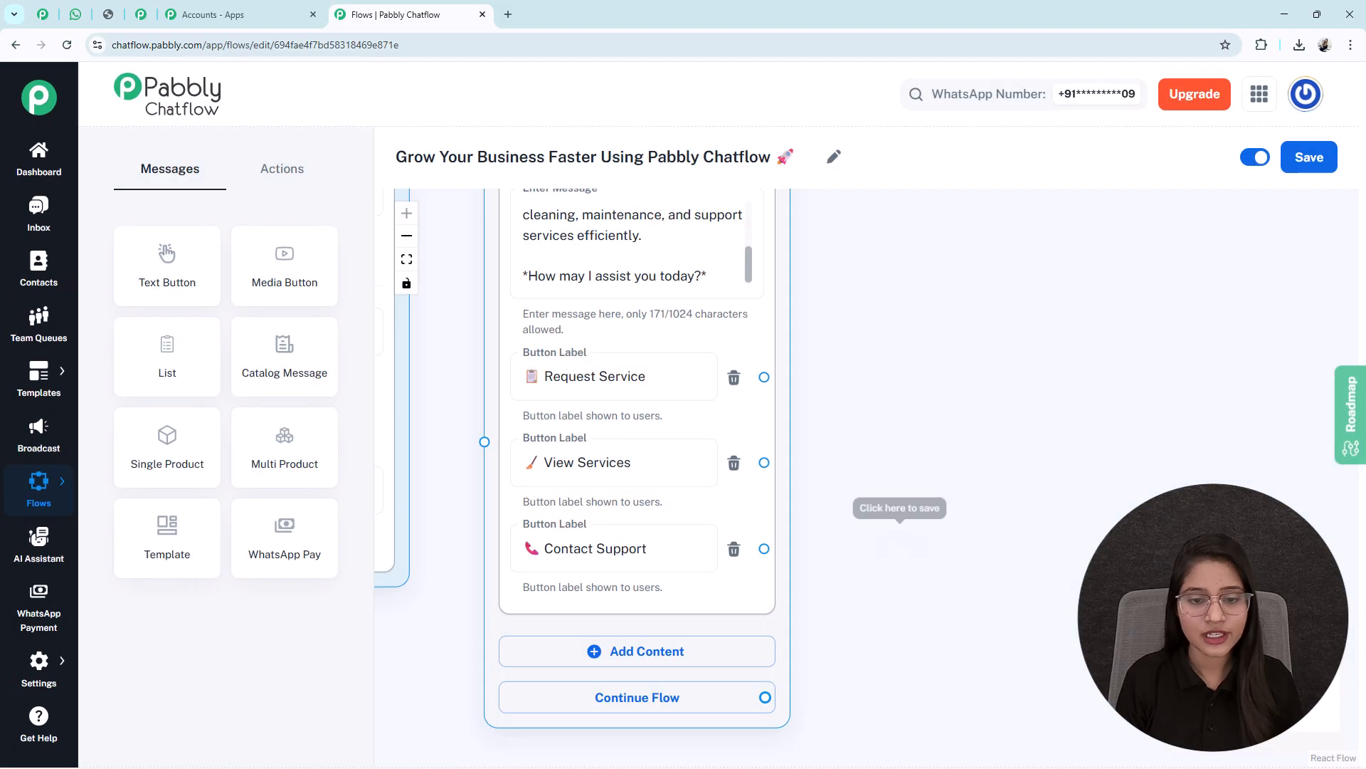
Connect the Trigger's output to the welcome Text Button message
scroll(1011, 591, down, 3)
drag(550, 663, 598, 663)
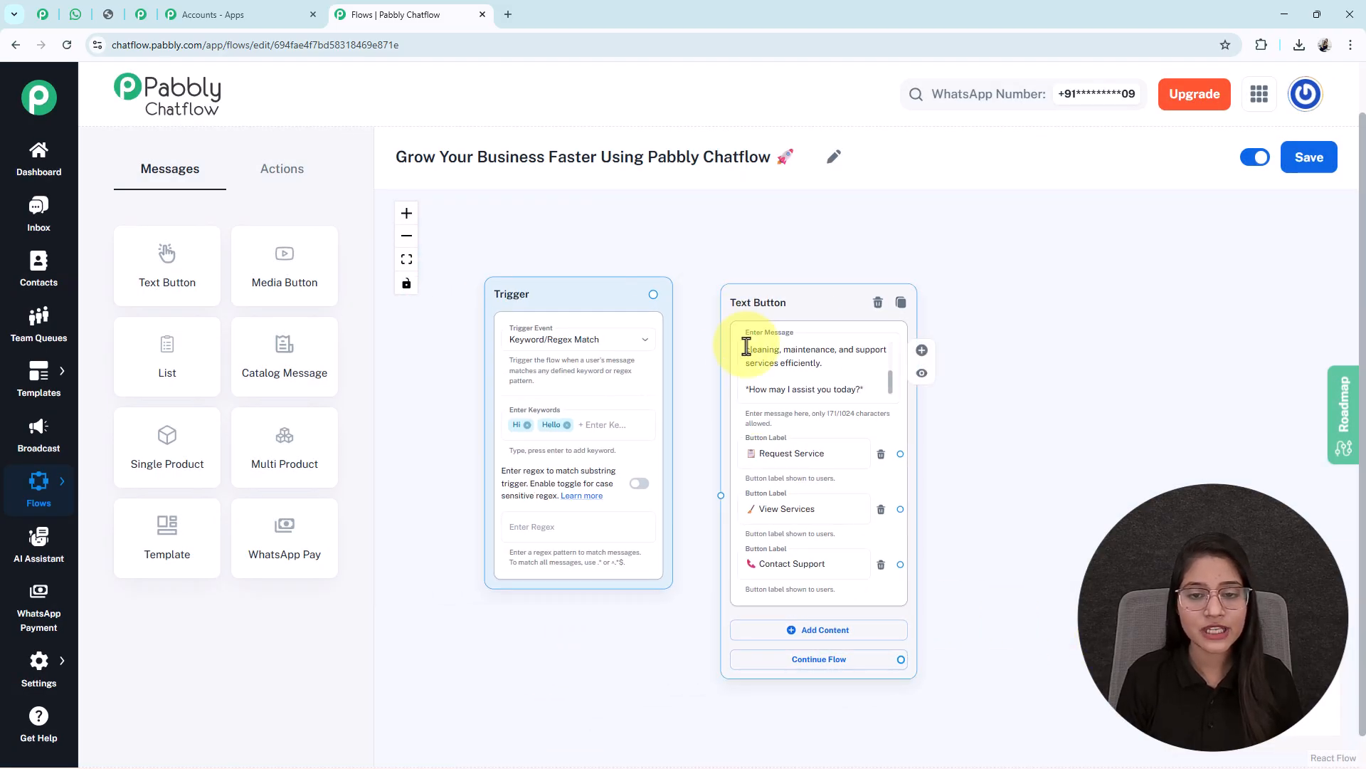
drag(653, 295, 721, 495)
scroll(942, 558, up, 5)
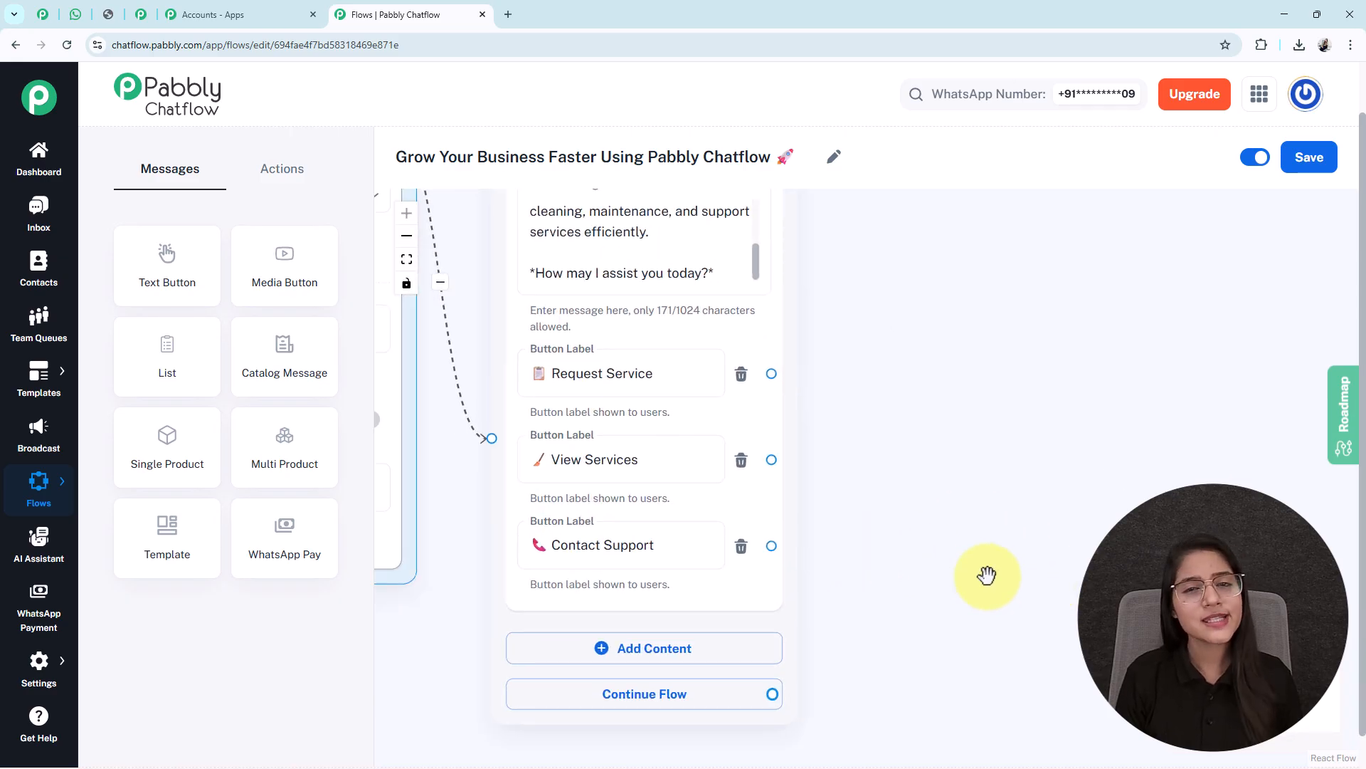
scroll(988, 576, down, 2)
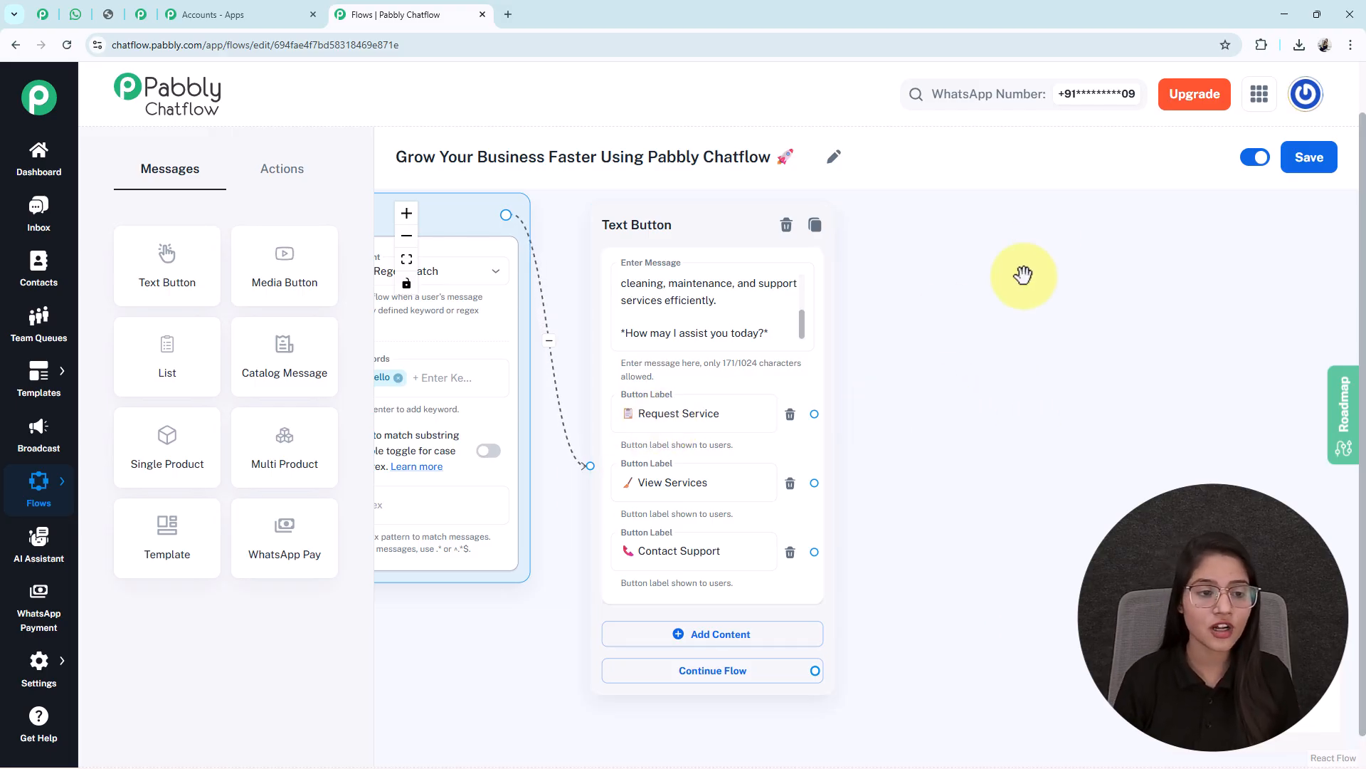
Place a List message right of the welcome message with body 'Great choice! 😊 Please select the service you need :'
drag(190, 371, 512, 422)
drag(748, 383, 939, 295)
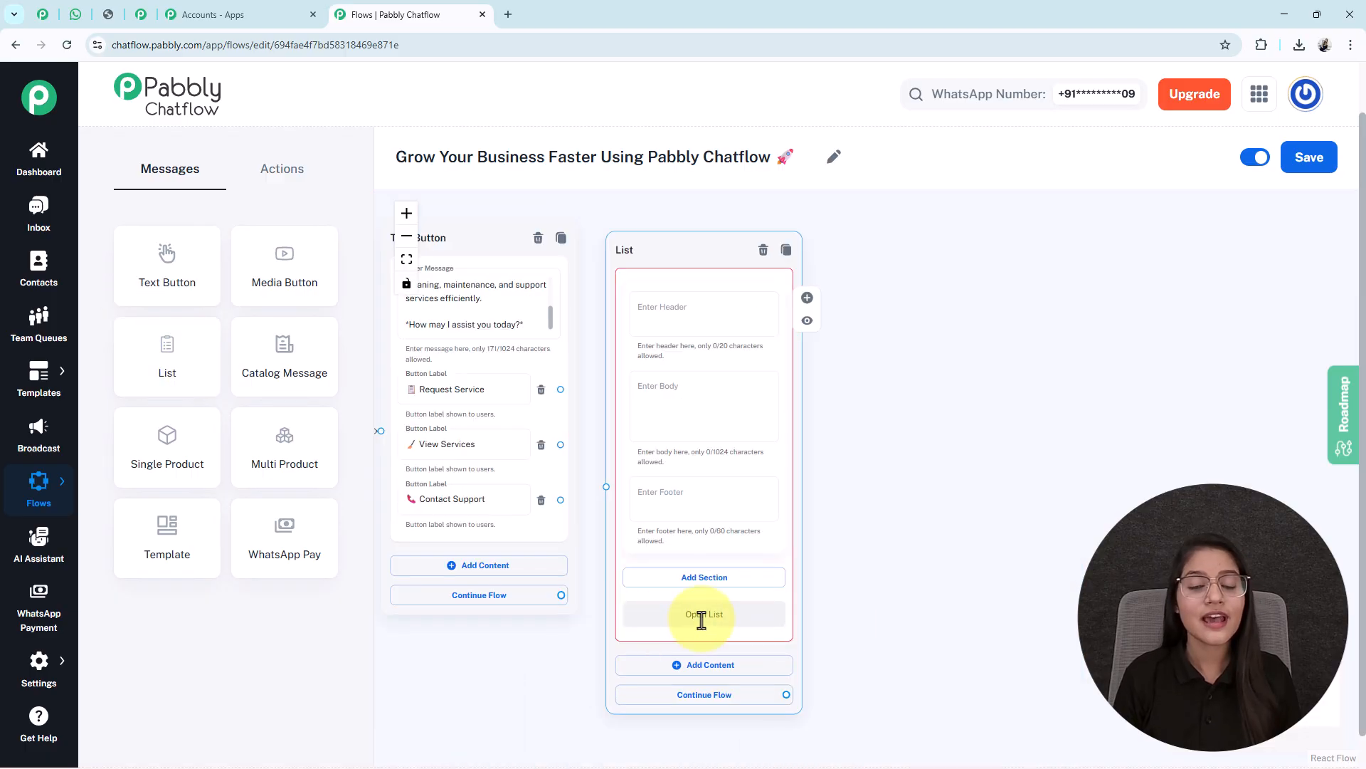
drag(1022, 602, 1071, 586)
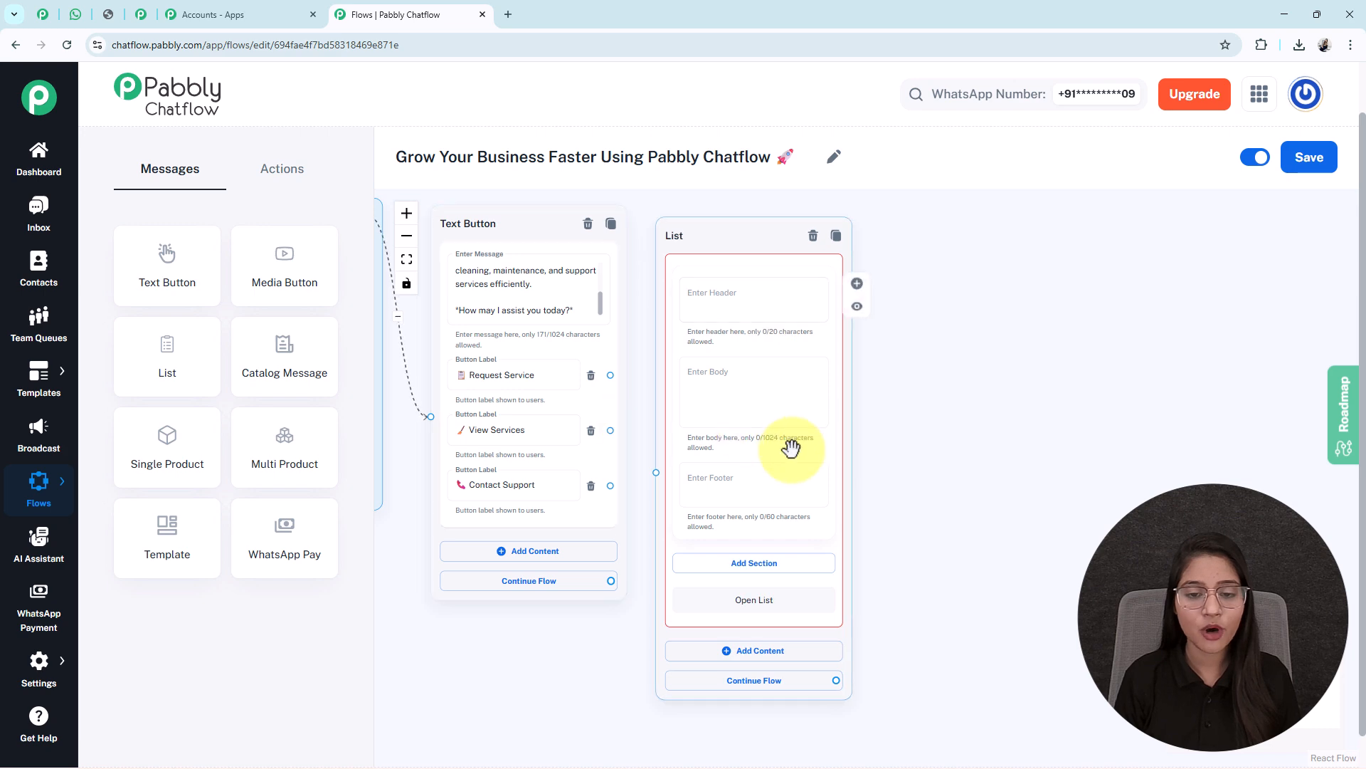
scroll(984, 538, up, 1)
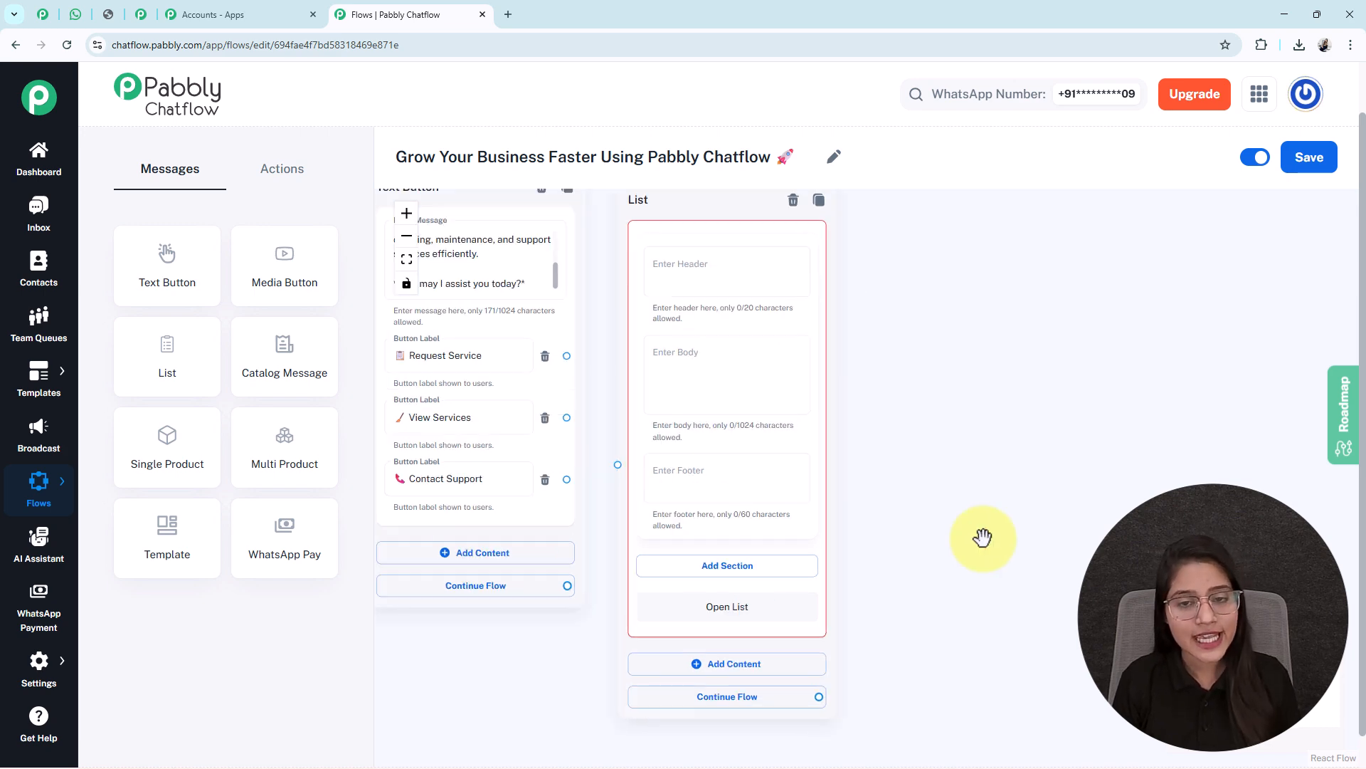
drag(980, 512, 982, 557)
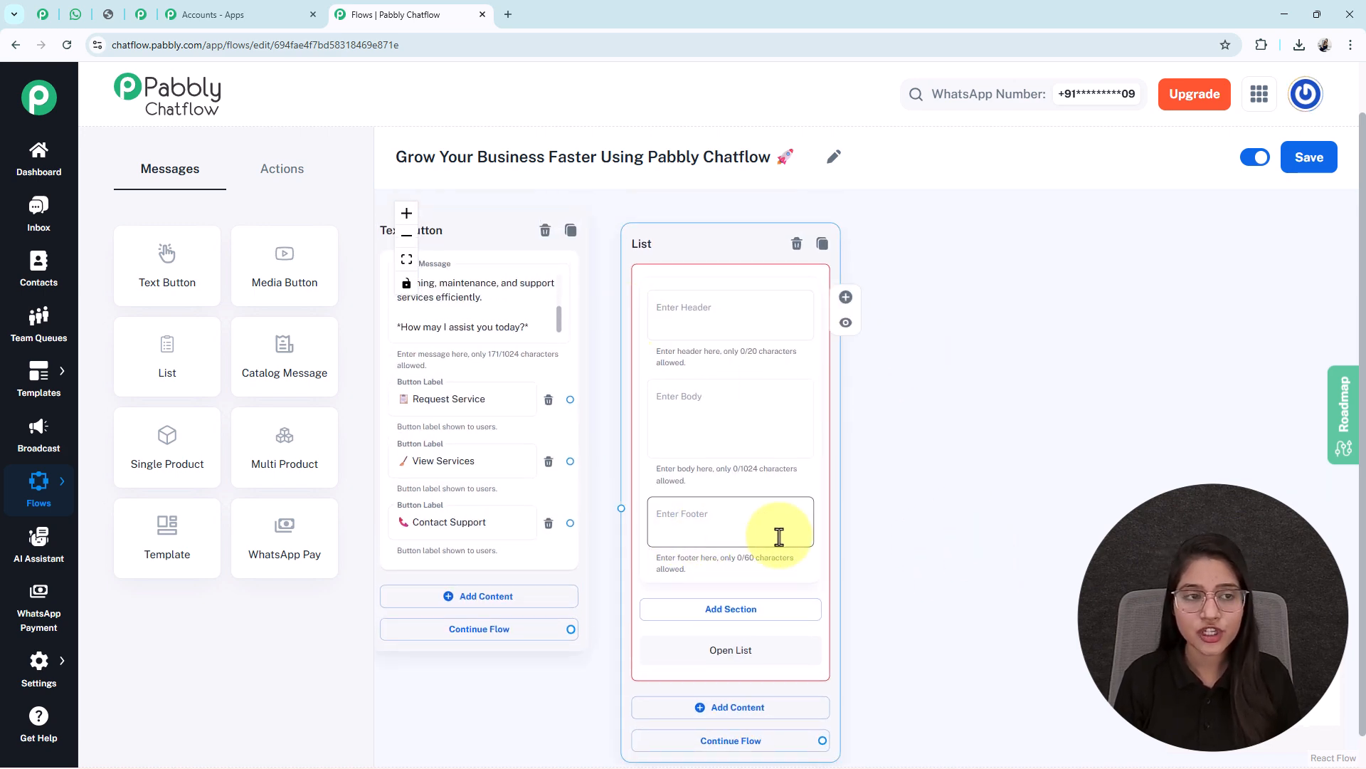
click(697, 395)
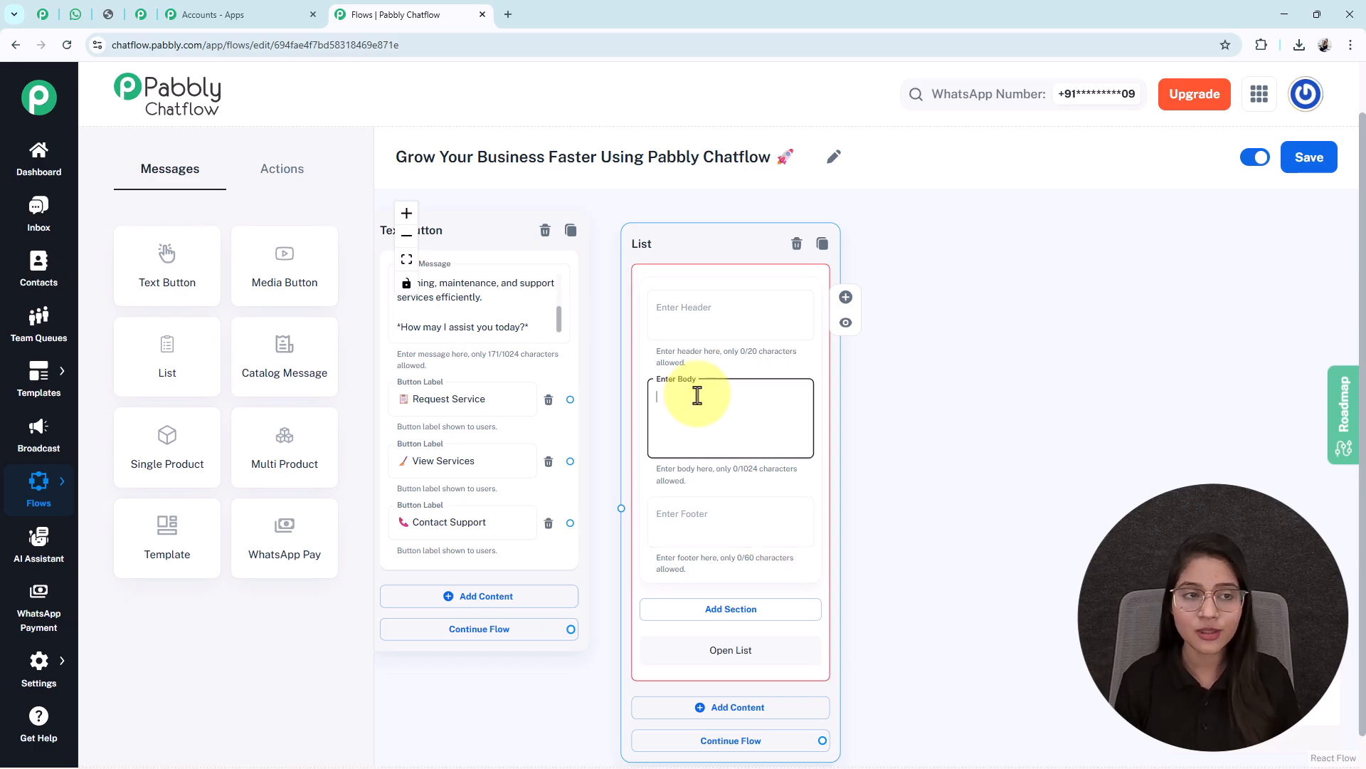
text(*Great choice!* 😊 *Please select the service you need :*)
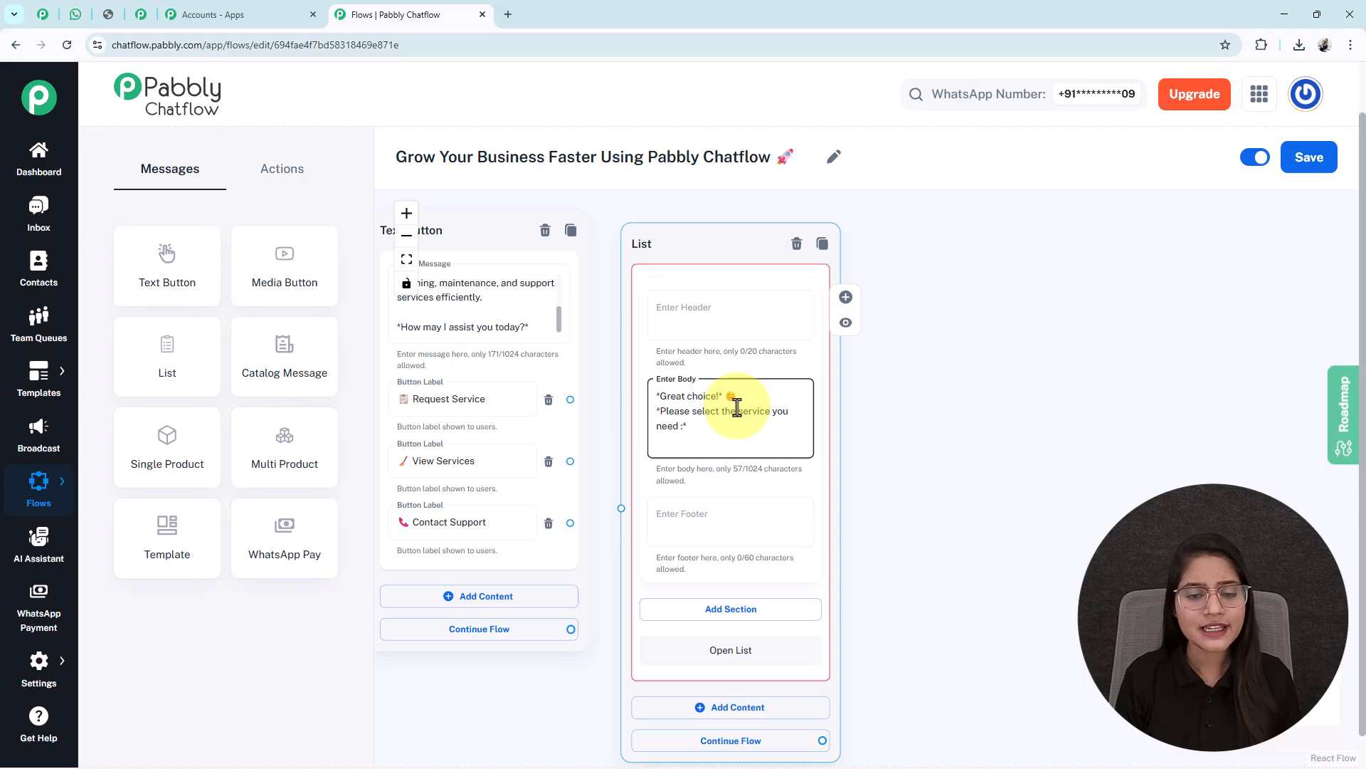
drag(971, 633, 942, 504)
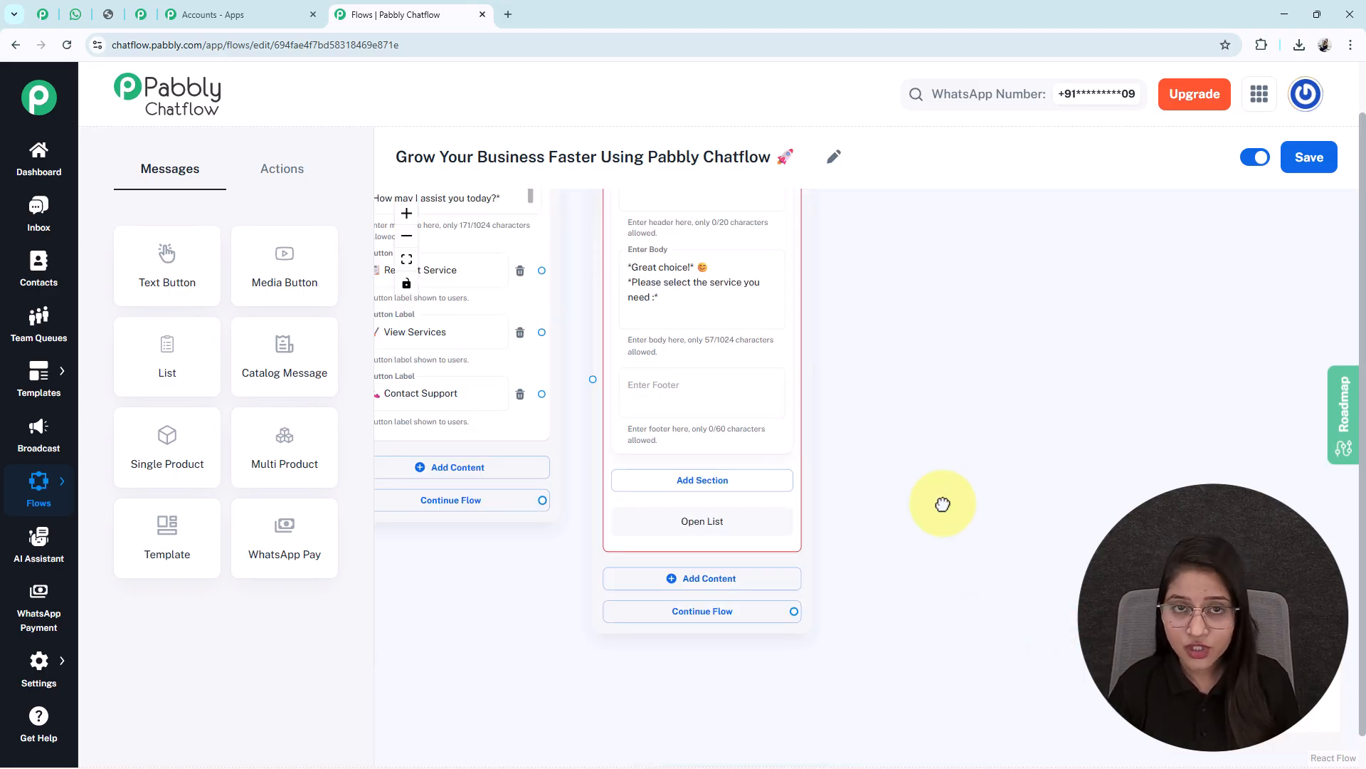
Add a new list section titled 'Service Types'
click(702, 482)
drag(840, 629, 854, 531)
click(704, 401)
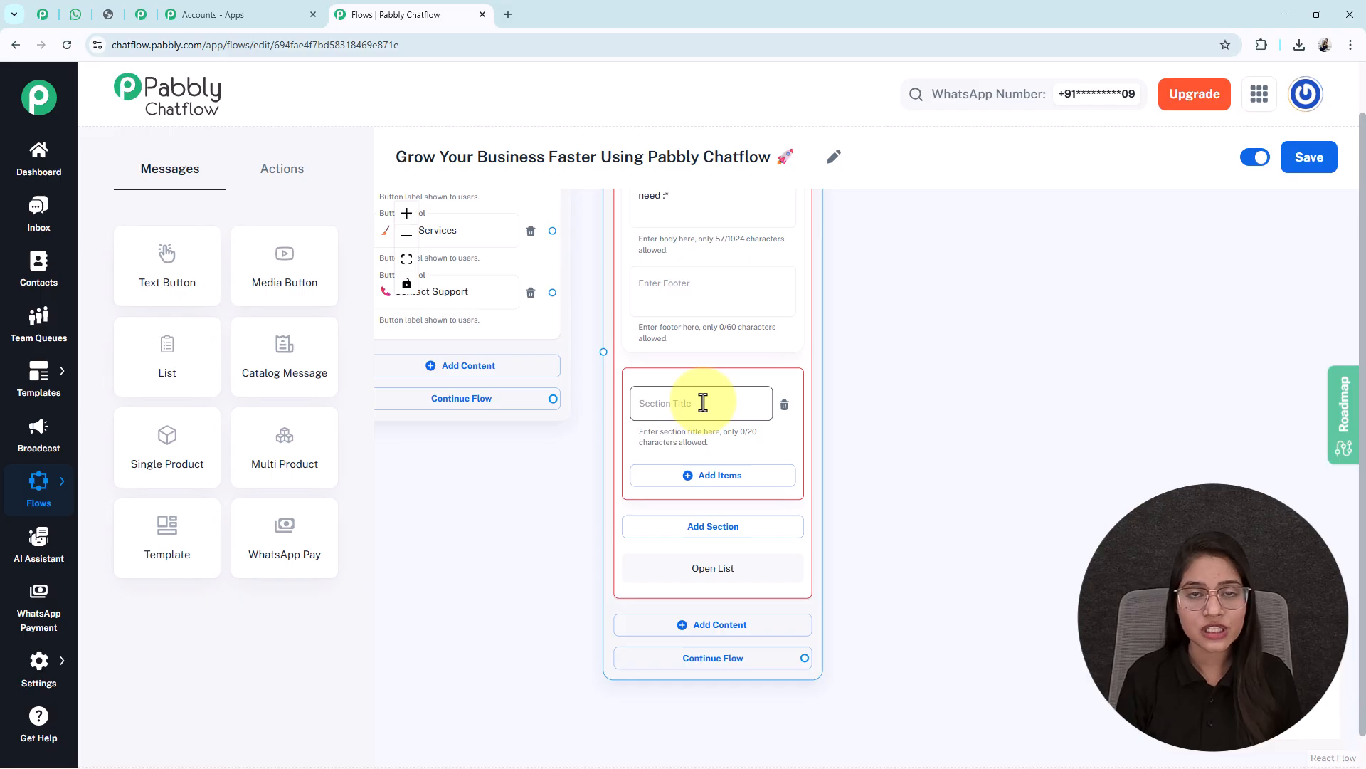
text(Service Types)
drag(913, 500, 909, 430)
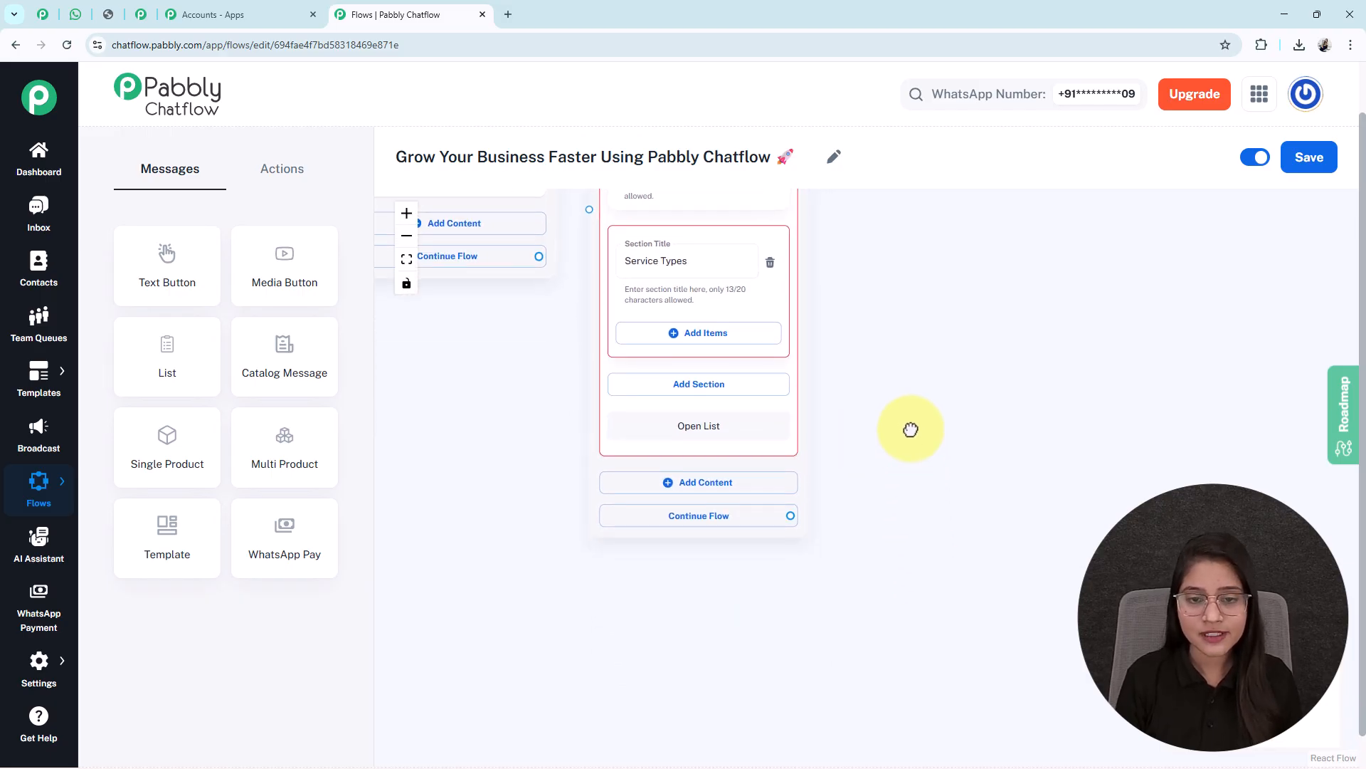
Add four items: Housekeeping Services, Maintenance/Repairs, Security Services and Waste Management
click(641, 329)
scroll(712, 427, down, 2)
click(612, 381)
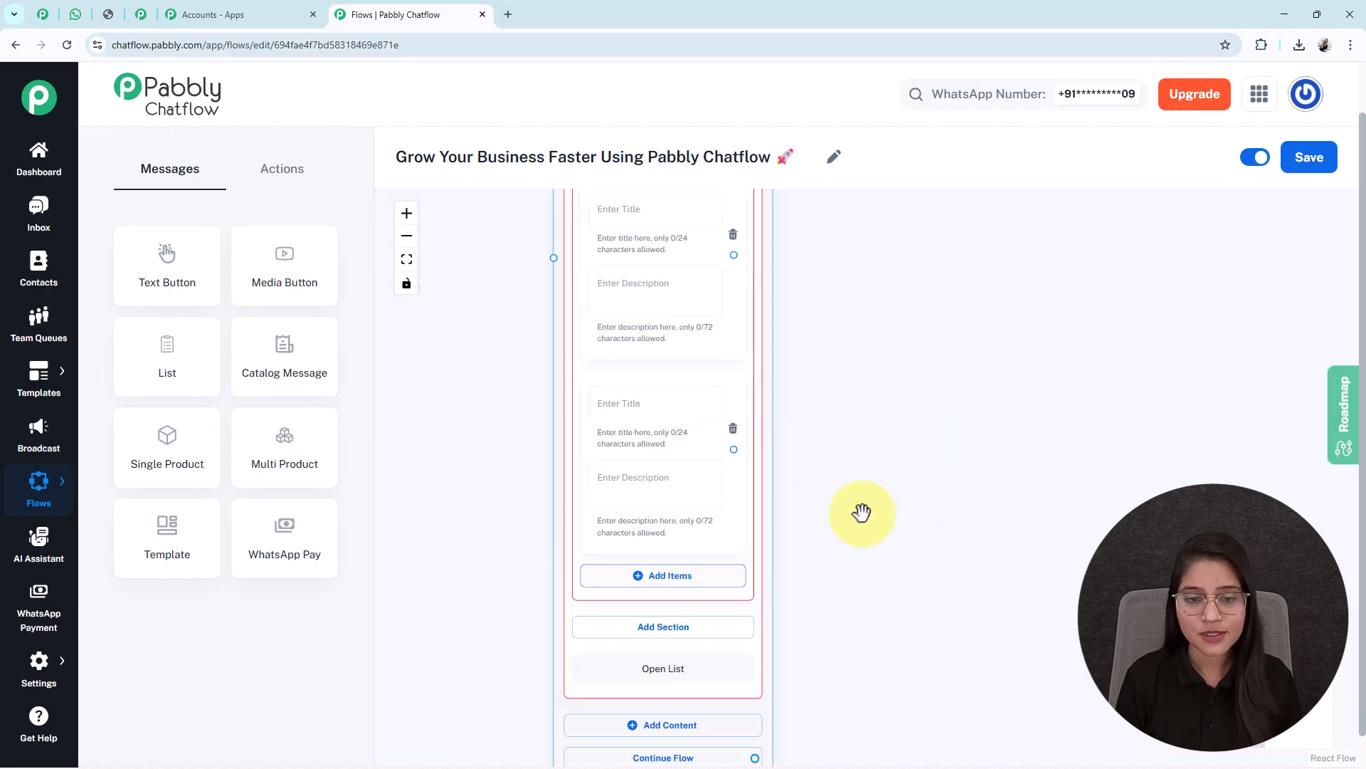
scroll(783, 463, down, 2)
click(650, 449)
scroll(866, 430, down, 2)
click(691, 530)
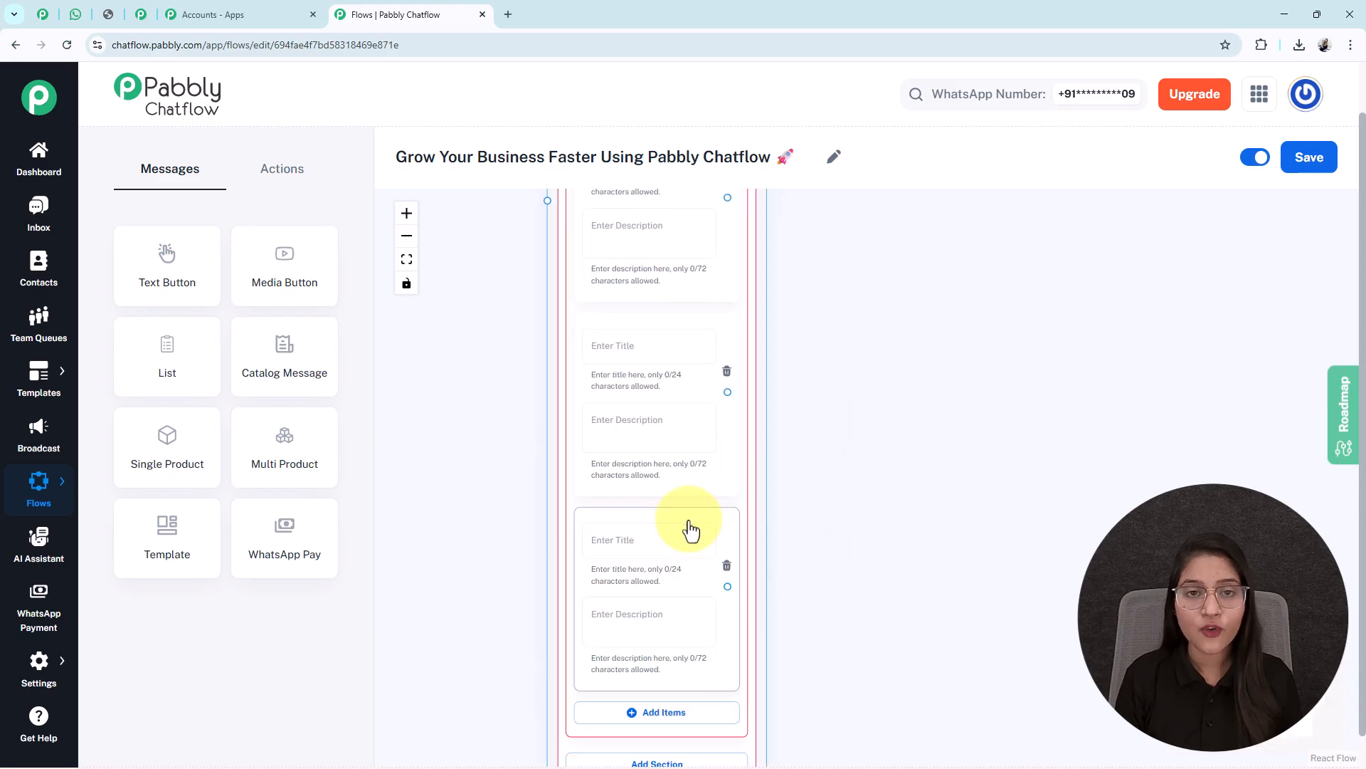
click(809, 714)
drag(809, 714, 818, 574)
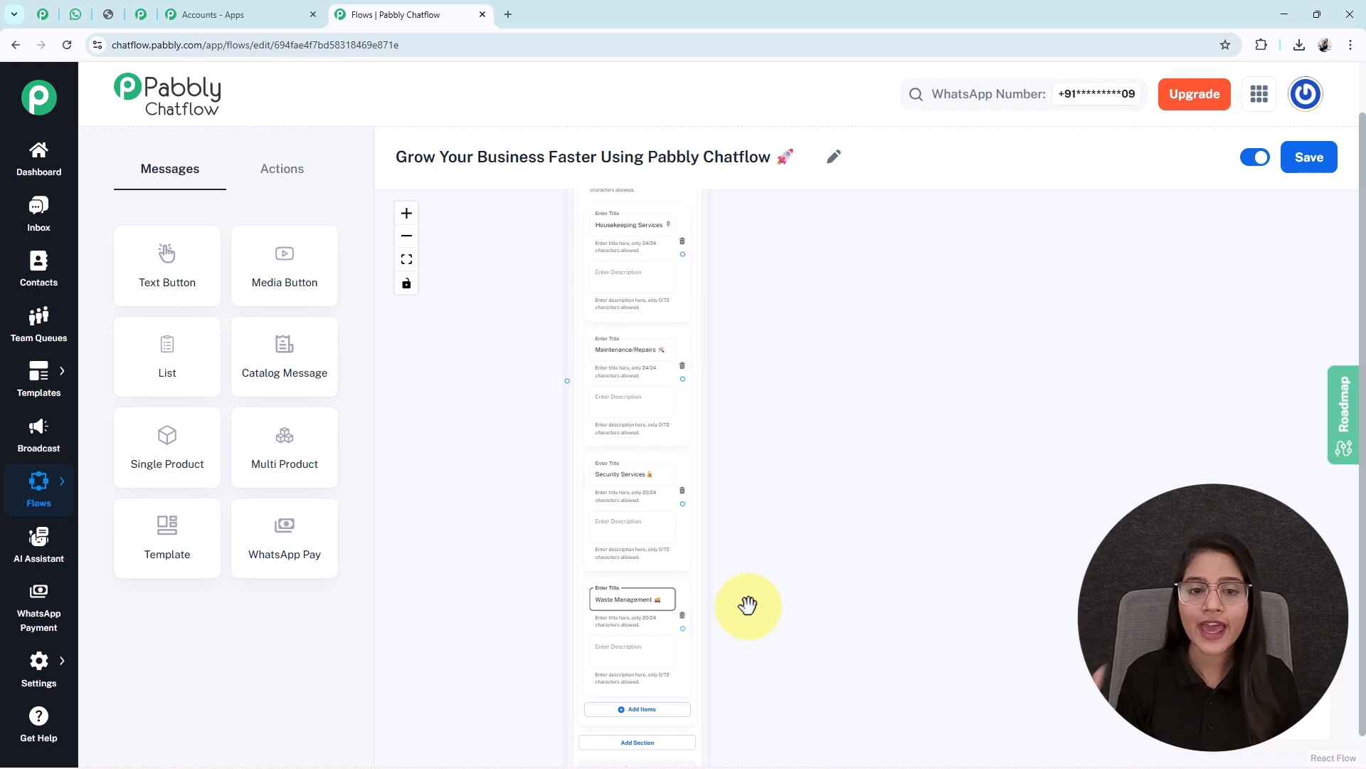
Connect the welcome message's Request Service button to the Service Types list message
click(633, 228)
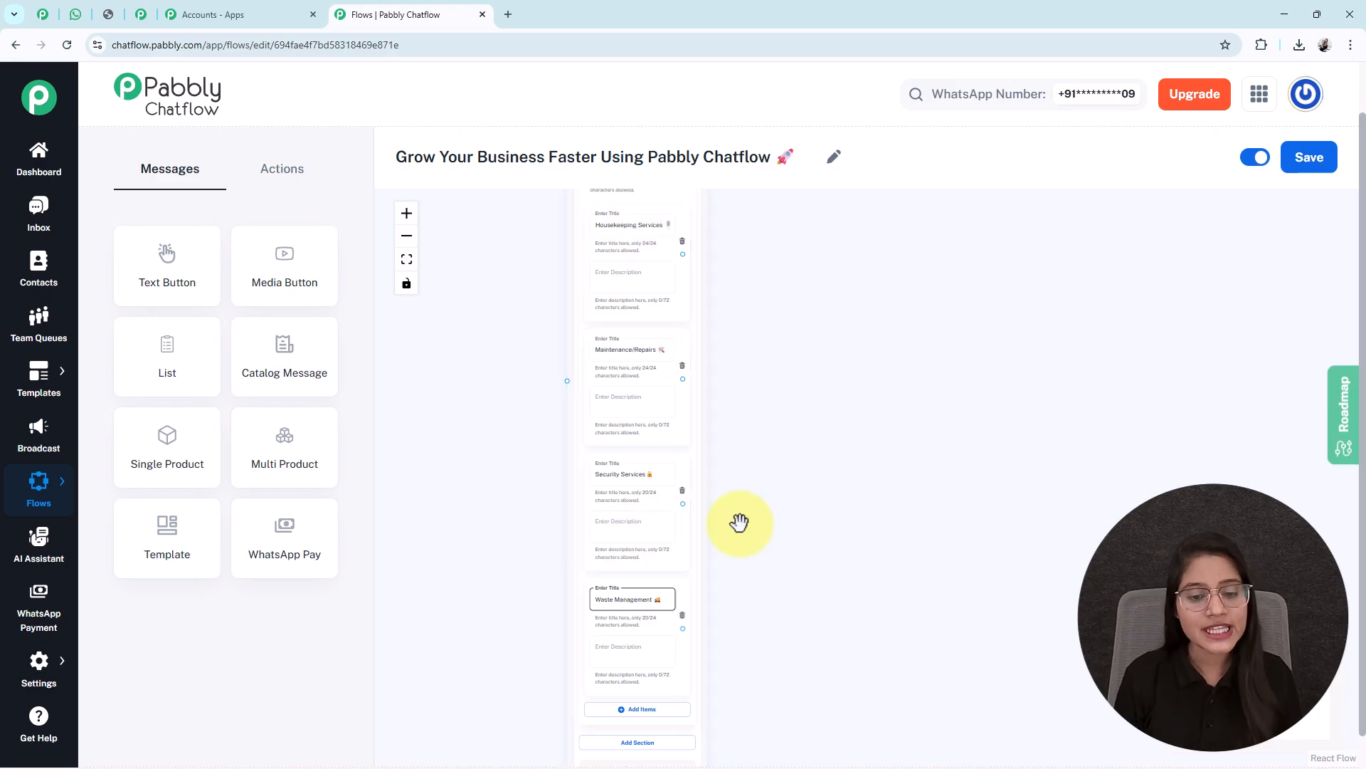
scroll(709, 649, down, 1)
drag(513, 510, 543, 698)
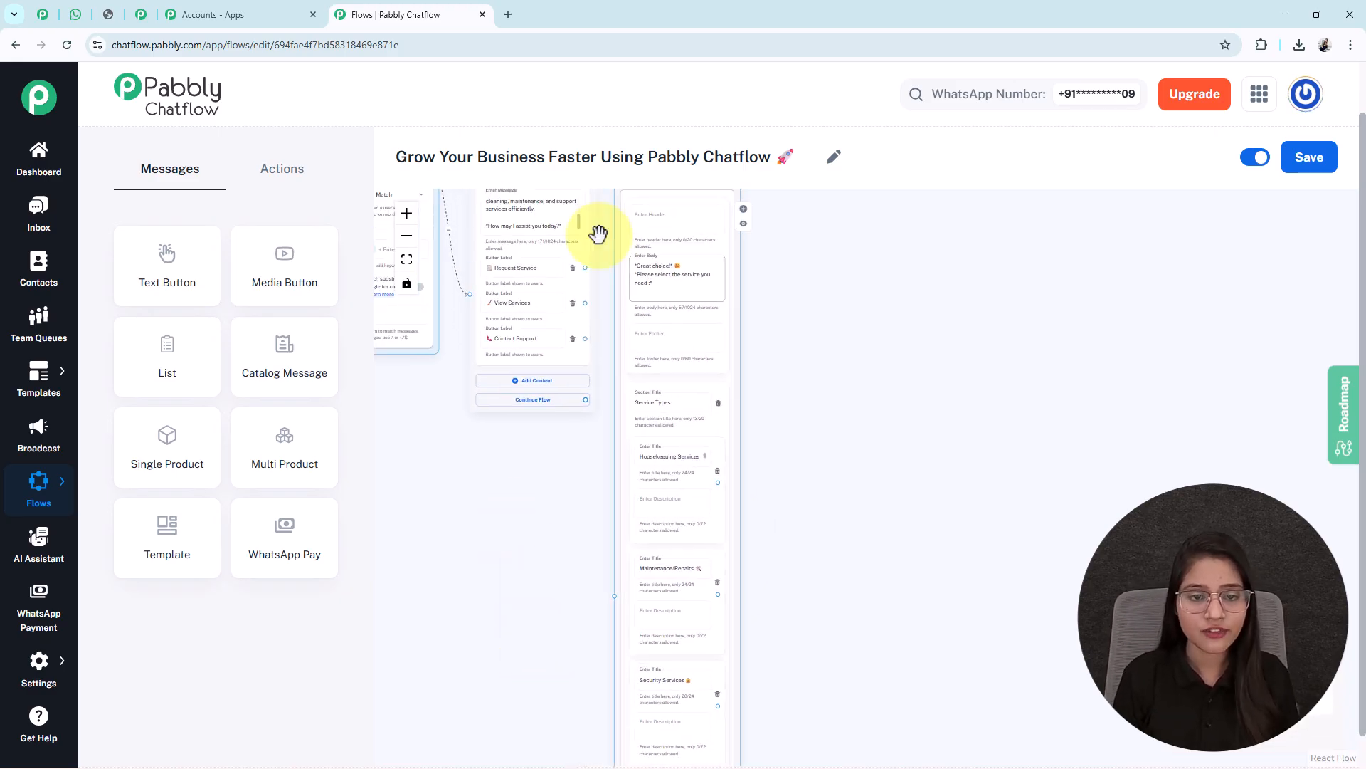
drag(585, 267, 613, 595)
drag(918, 613, 734, 402)
scroll(619, 485, down, 2)
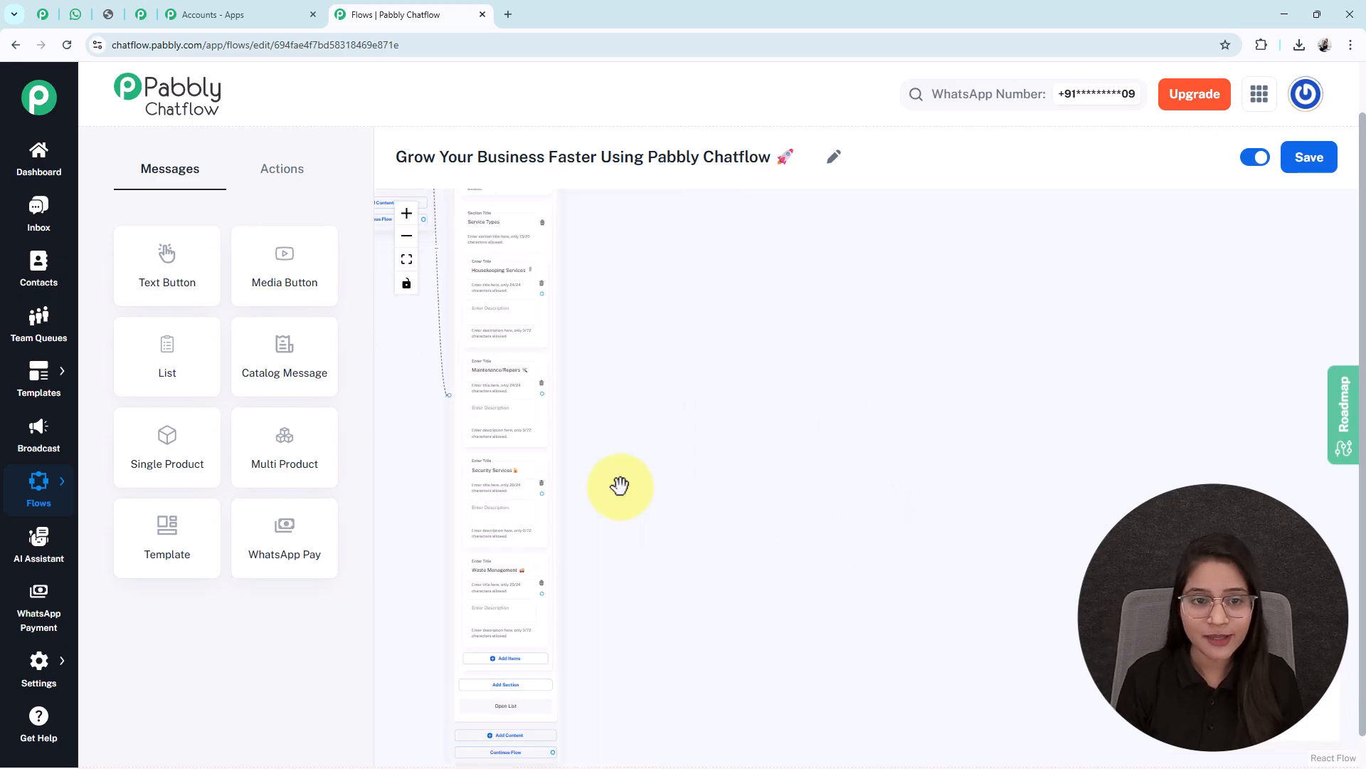
drag(620, 486, 669, 491)
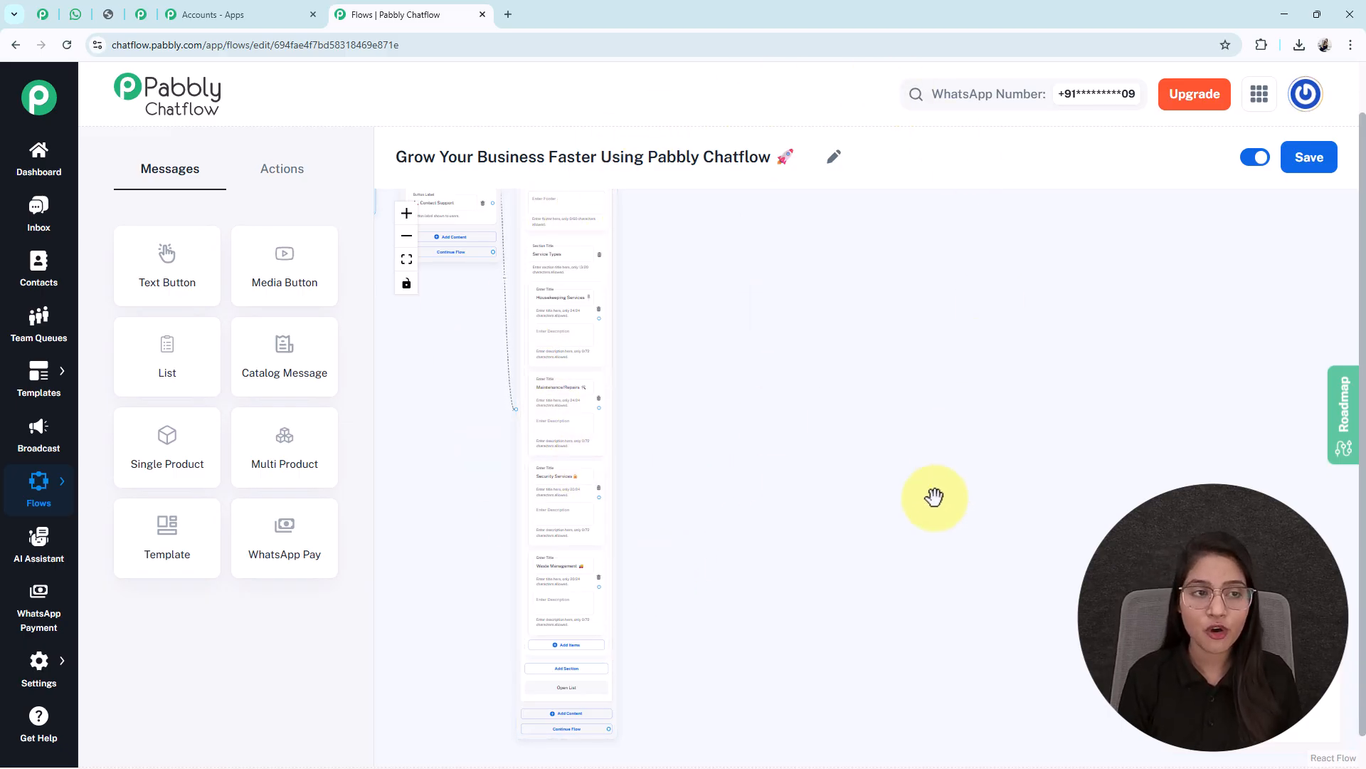
Place a Set Custom Field action beside the list, targeting the ServiceType contact field
click(283, 172)
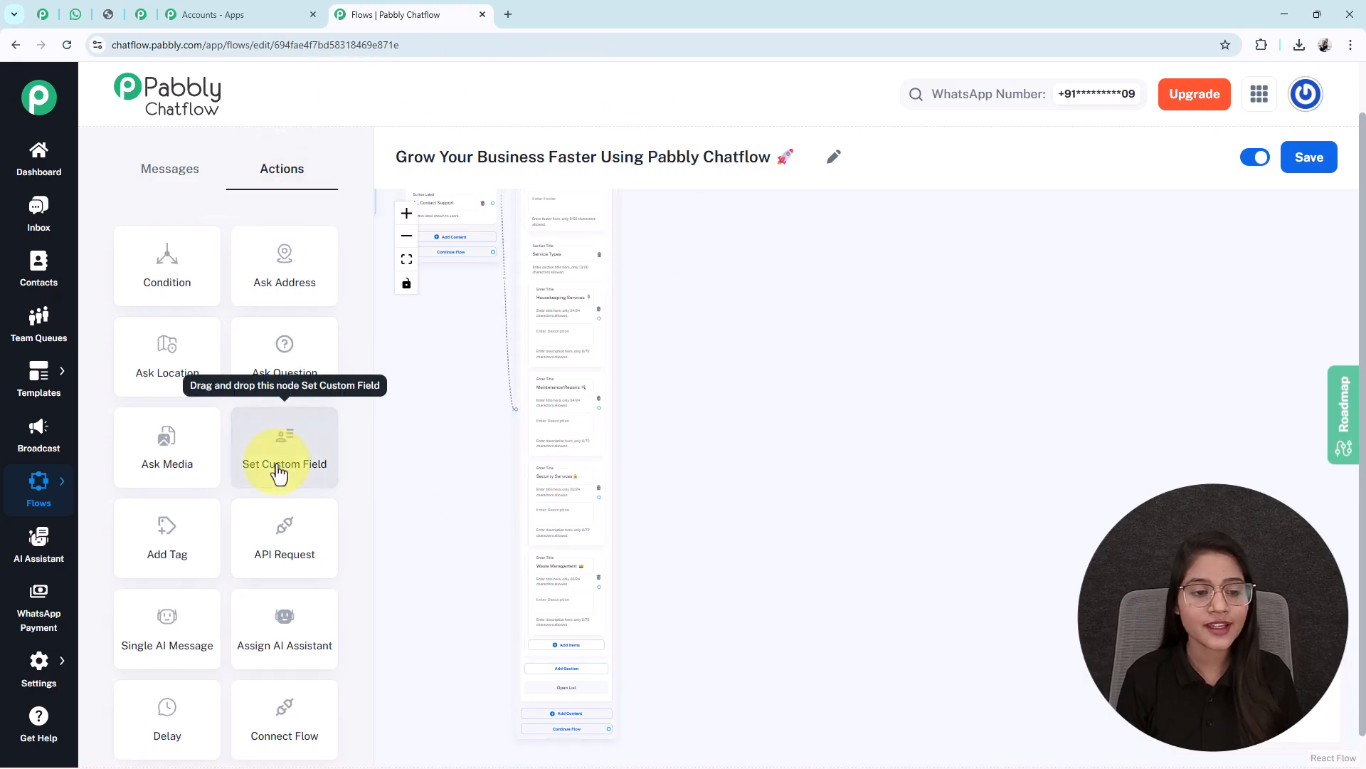
drag(482, 477, 647, 604)
drag(544, 267, 845, 402)
scroll(845, 402, up, 5)
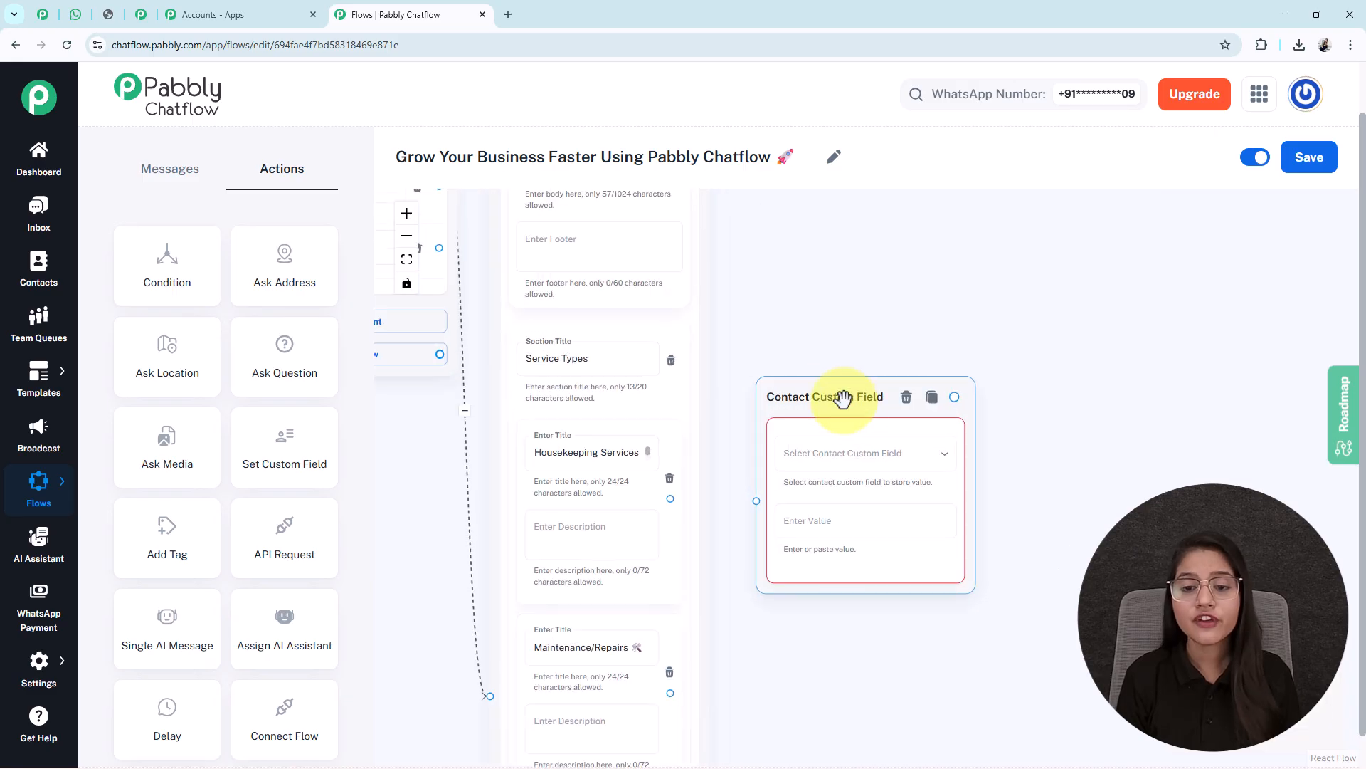
click(813, 466)
scroll(799, 482, down, 8)
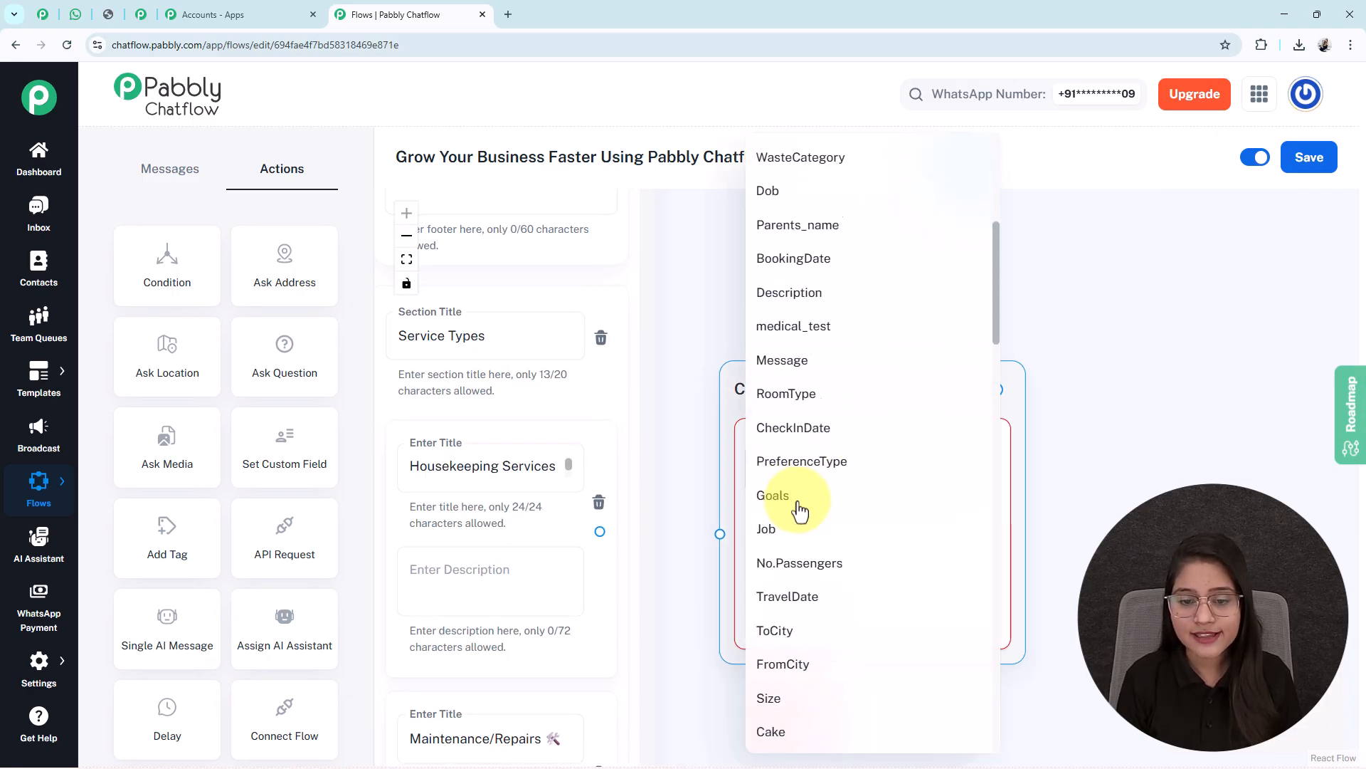
Store 'Housekeeping Services' as its value, connect that option to it, and save the flow
triple_click(565, 345)
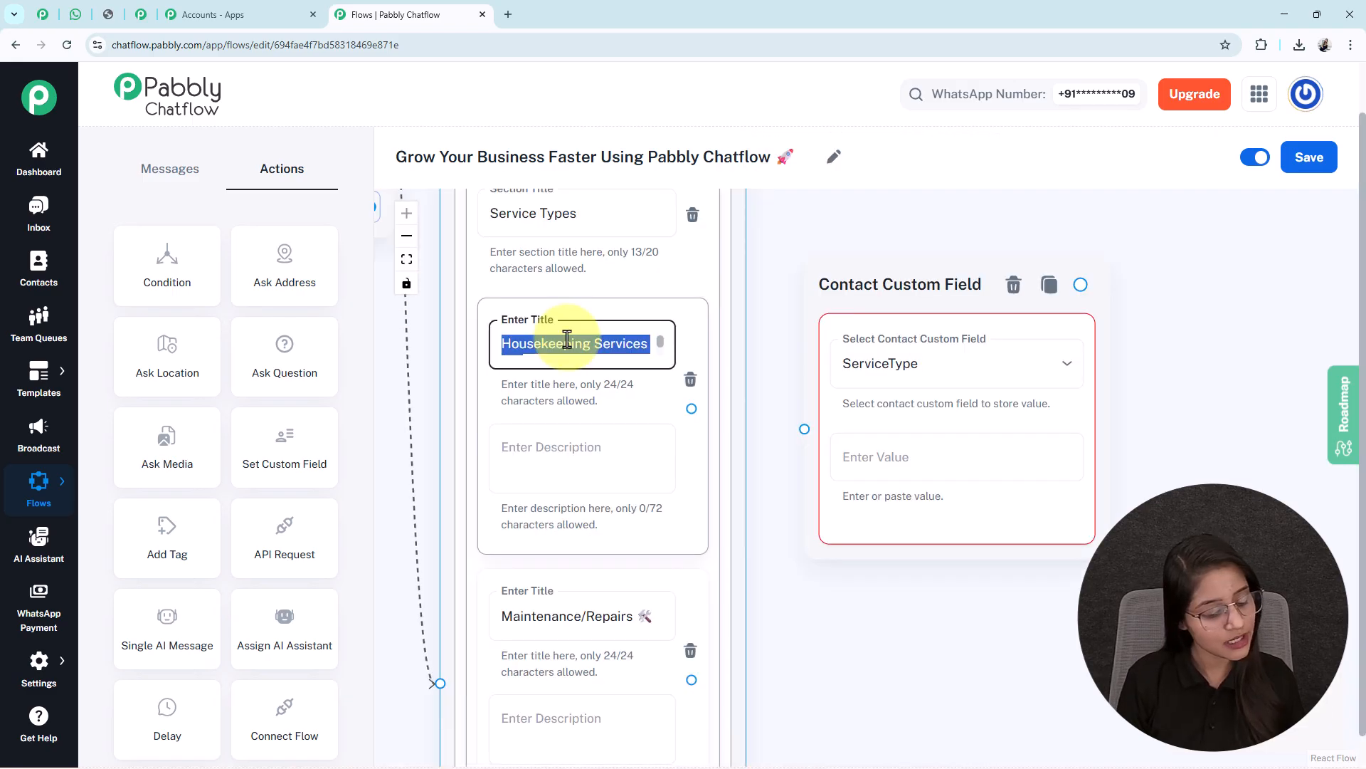
key(ctrl+c)
click(906, 467)
key(ctrl+v)
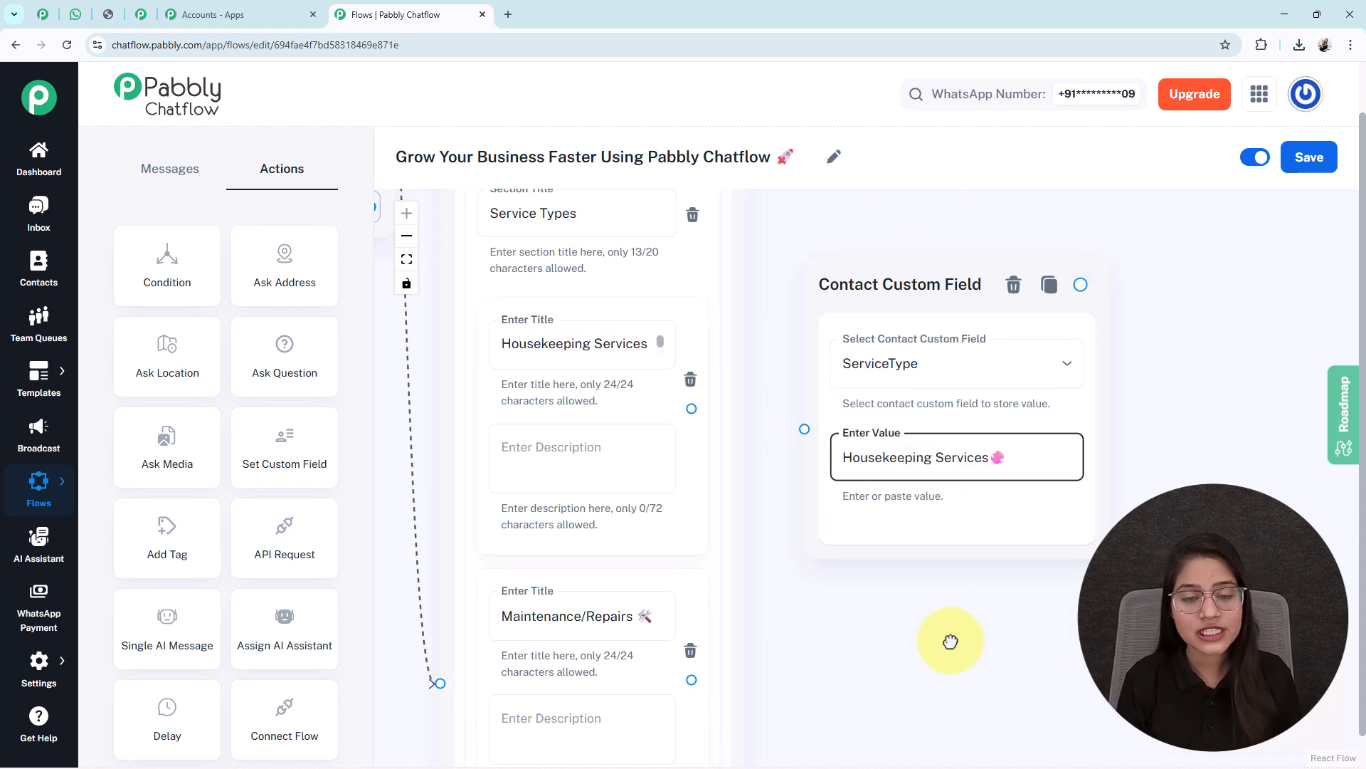
drag(940, 634, 962, 649)
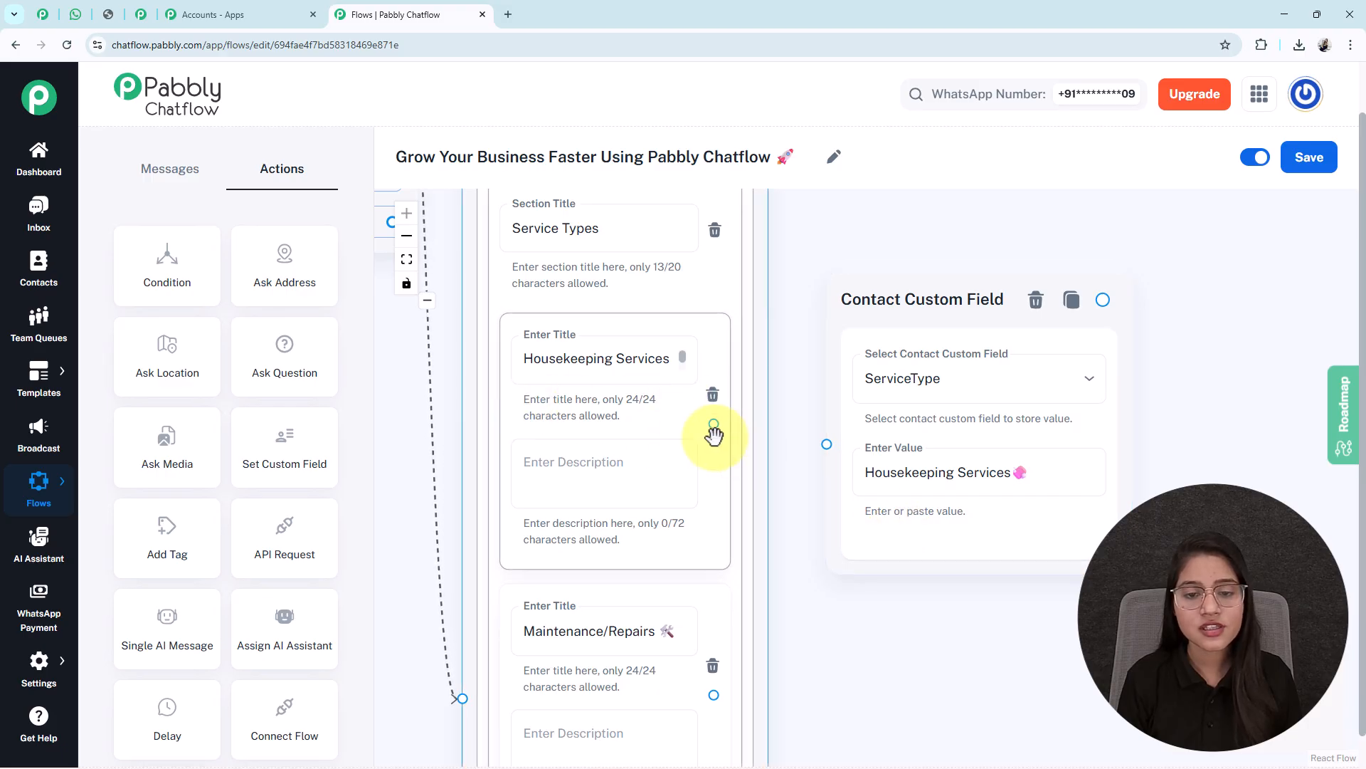
drag(713, 423, 825, 444)
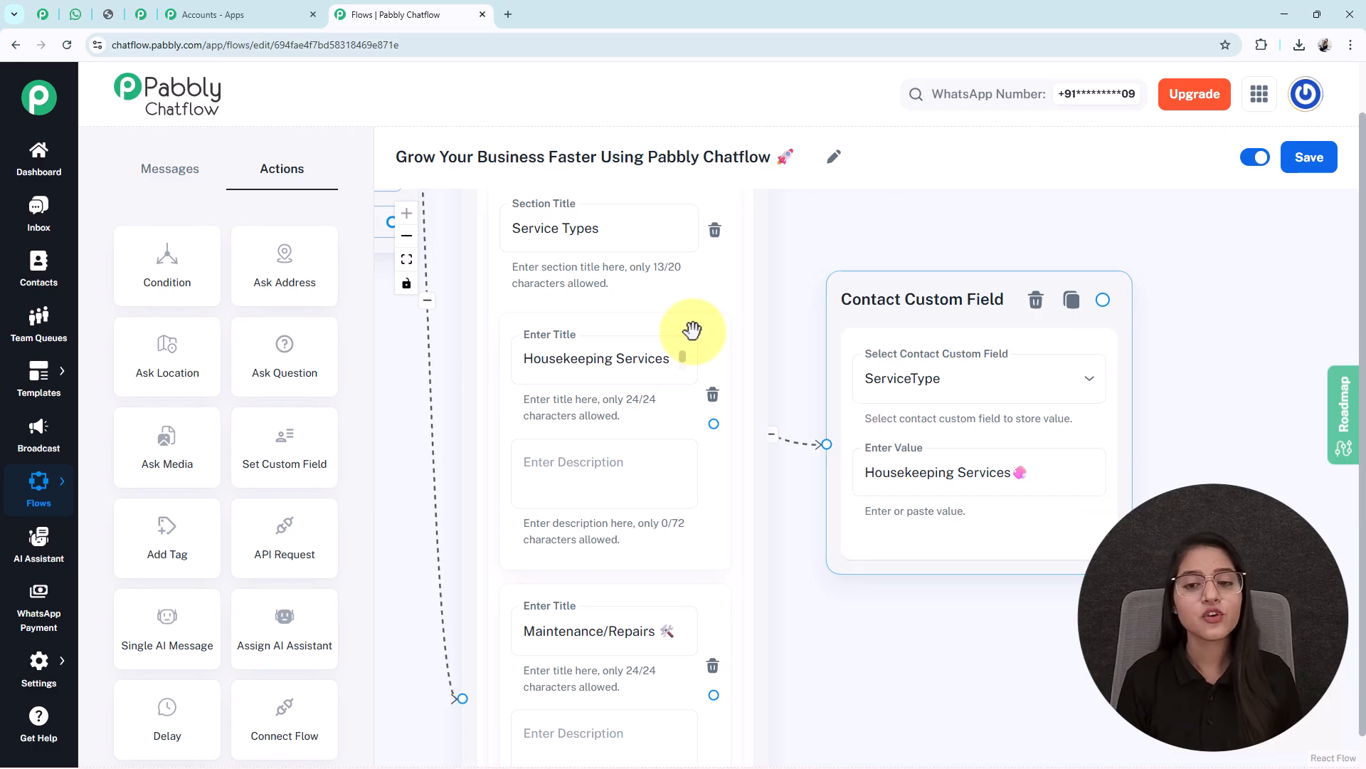
click(1319, 168)
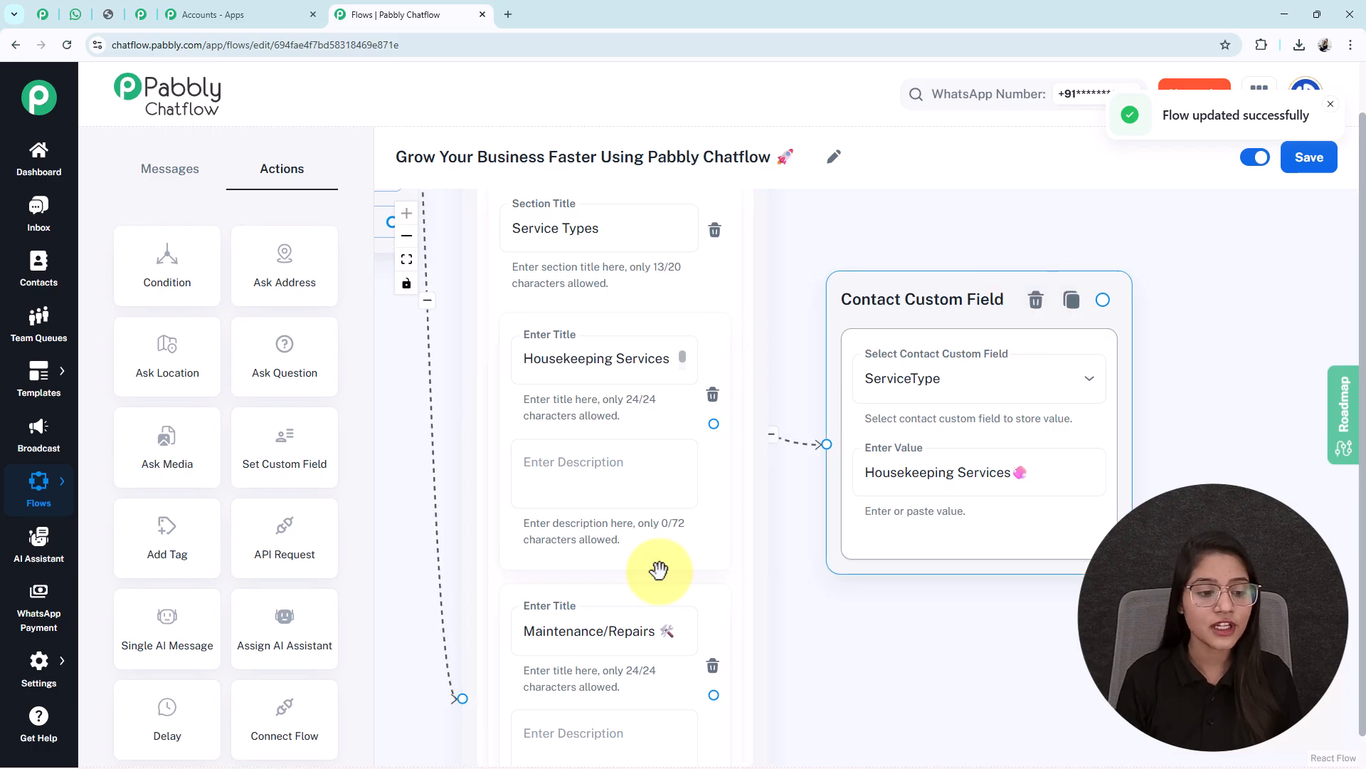
mouse_move(37, 676)
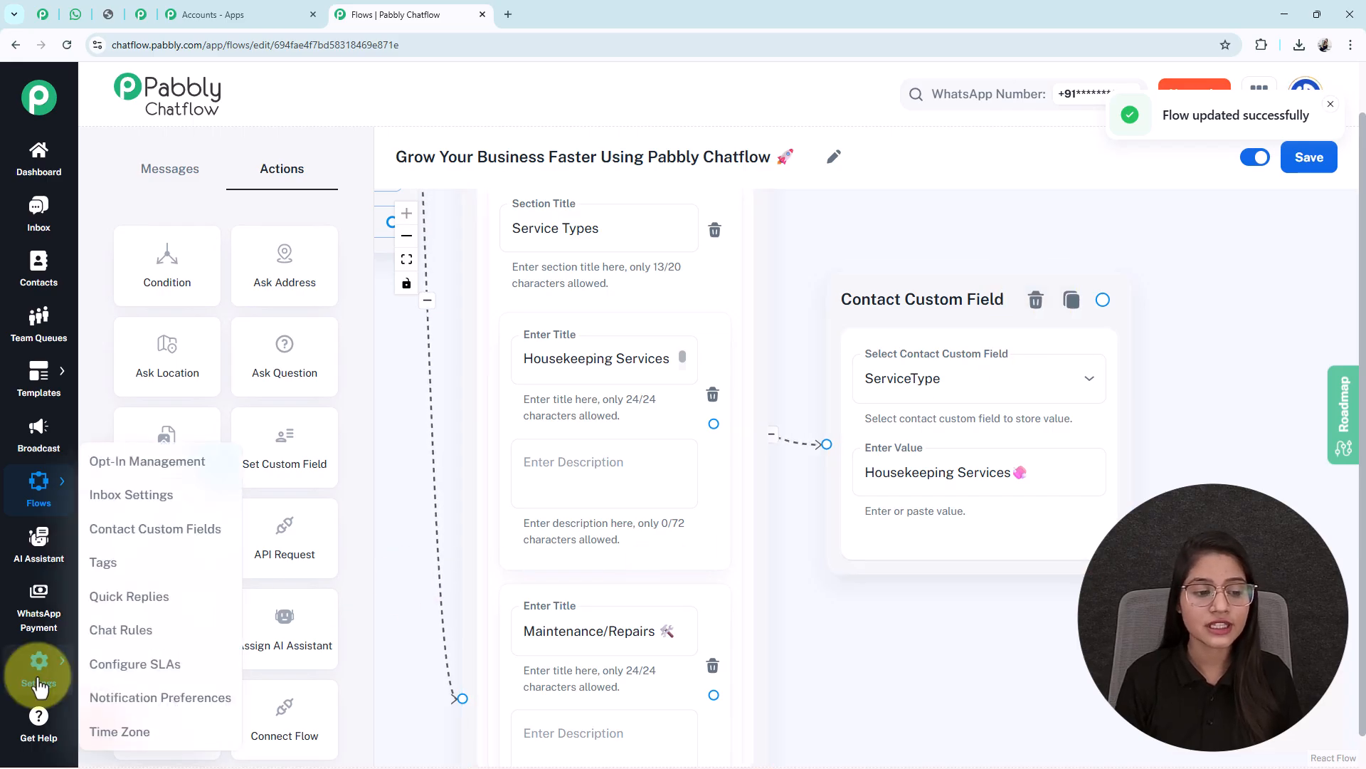
right_click(163, 534)
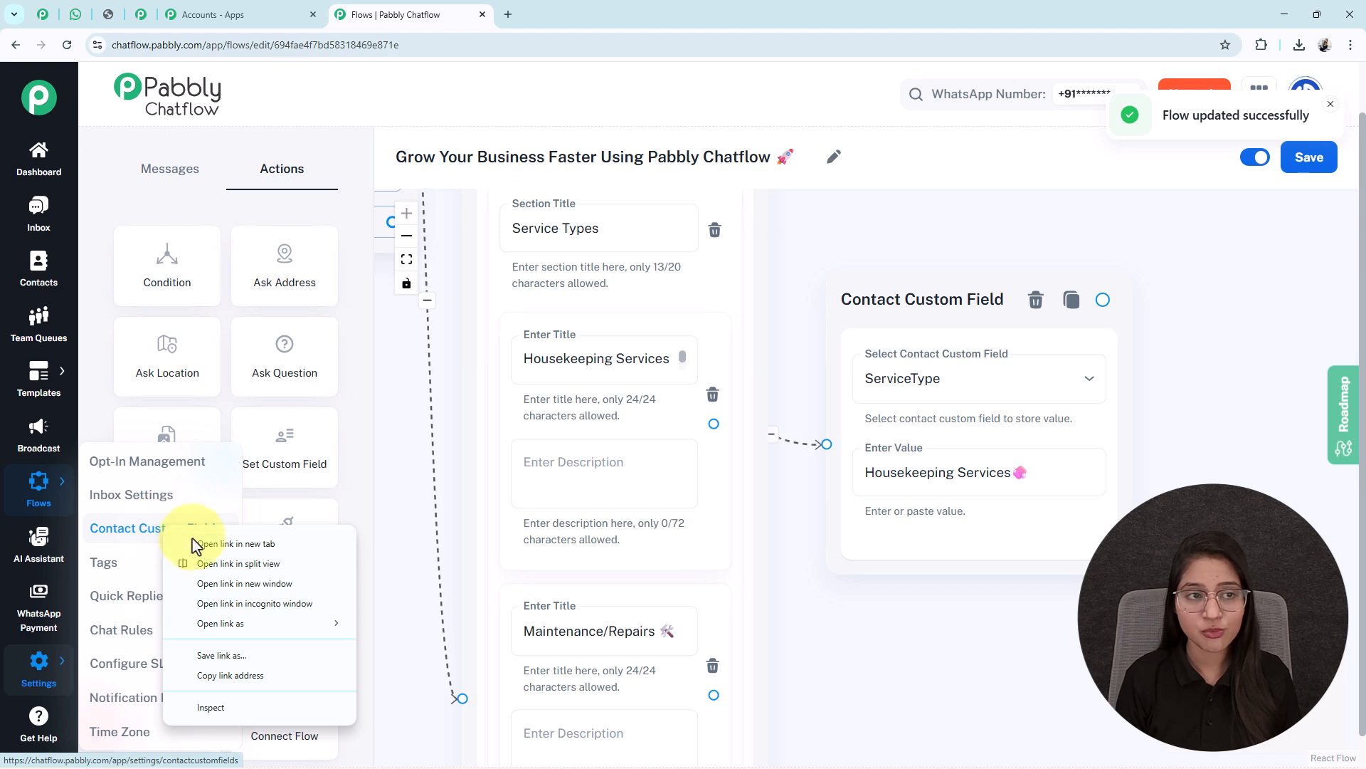
click(207, 544)
click(584, 15)
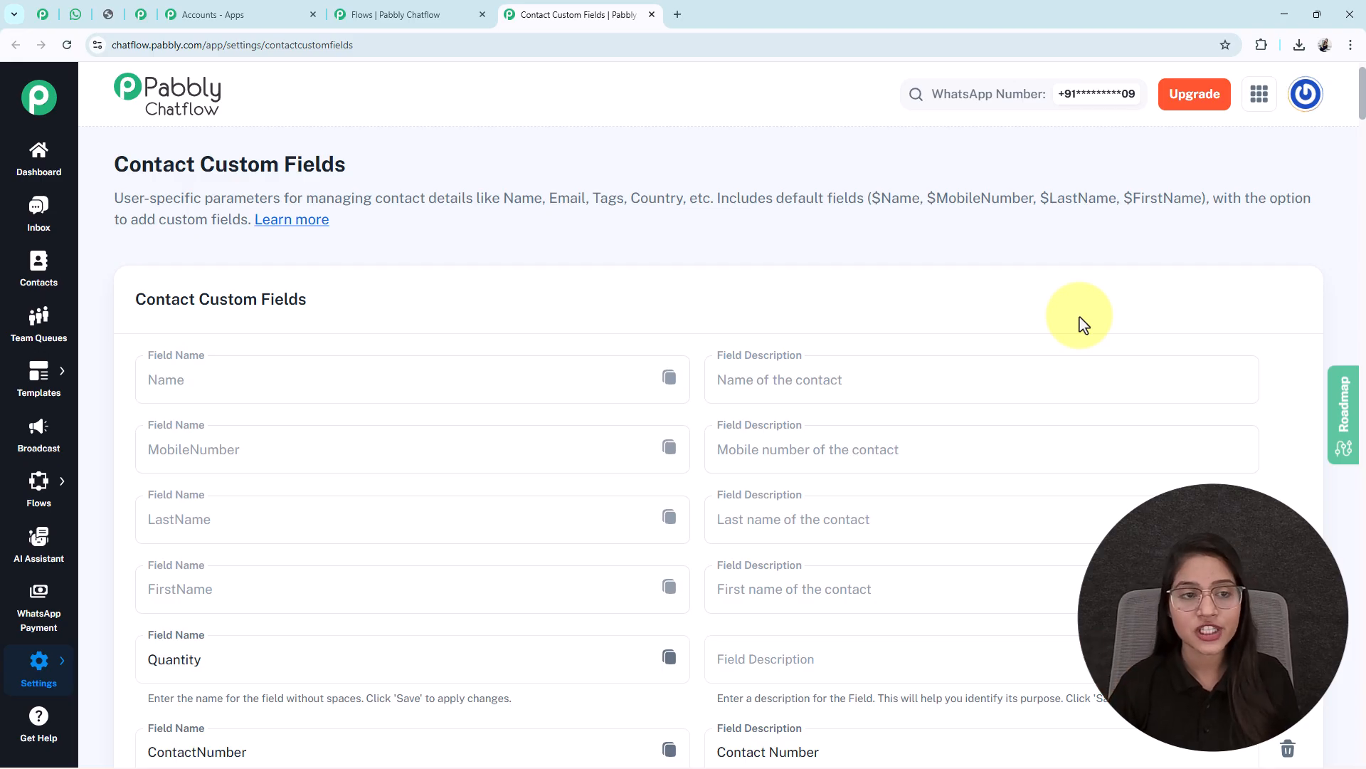
scroll(761, 380, down, 6)
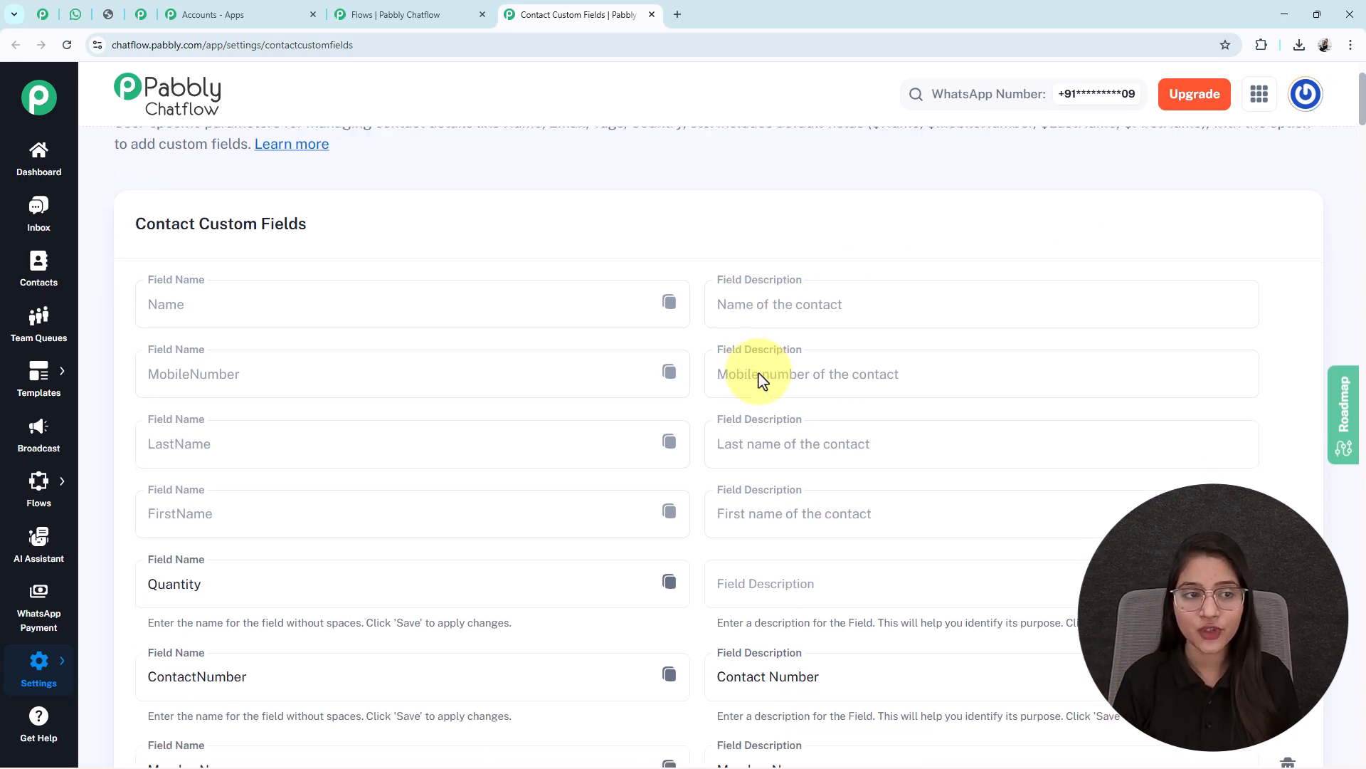
scroll(762, 379, down, 10)
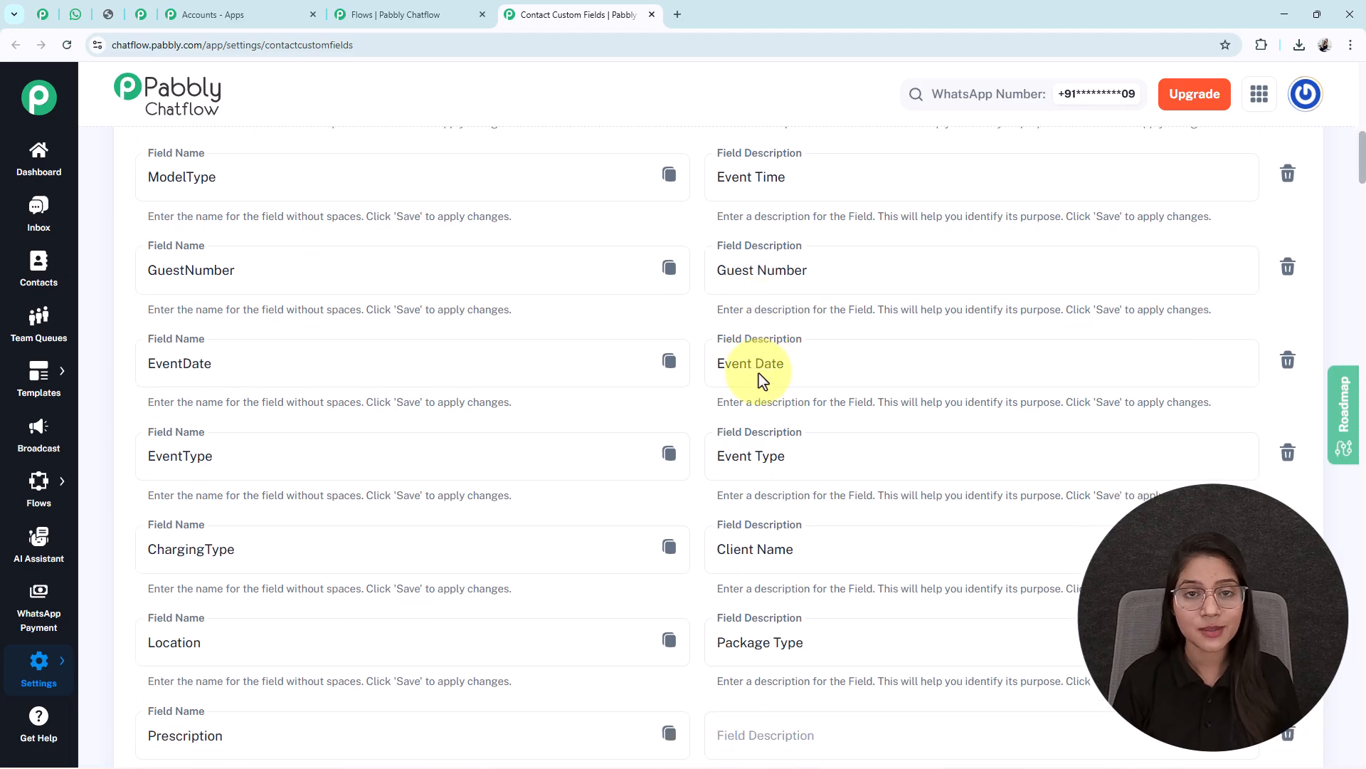
scroll(759, 373, down, 9)
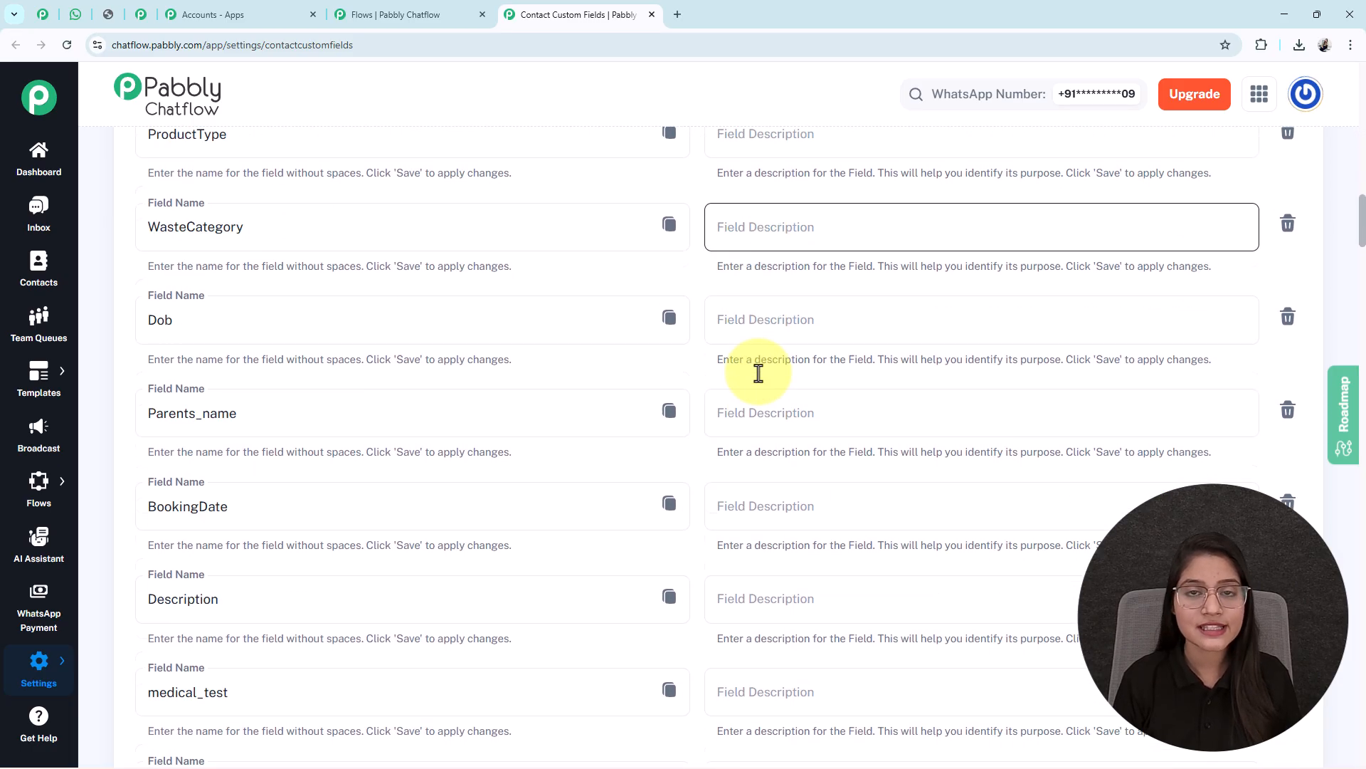
scroll(759, 373, down, 14)
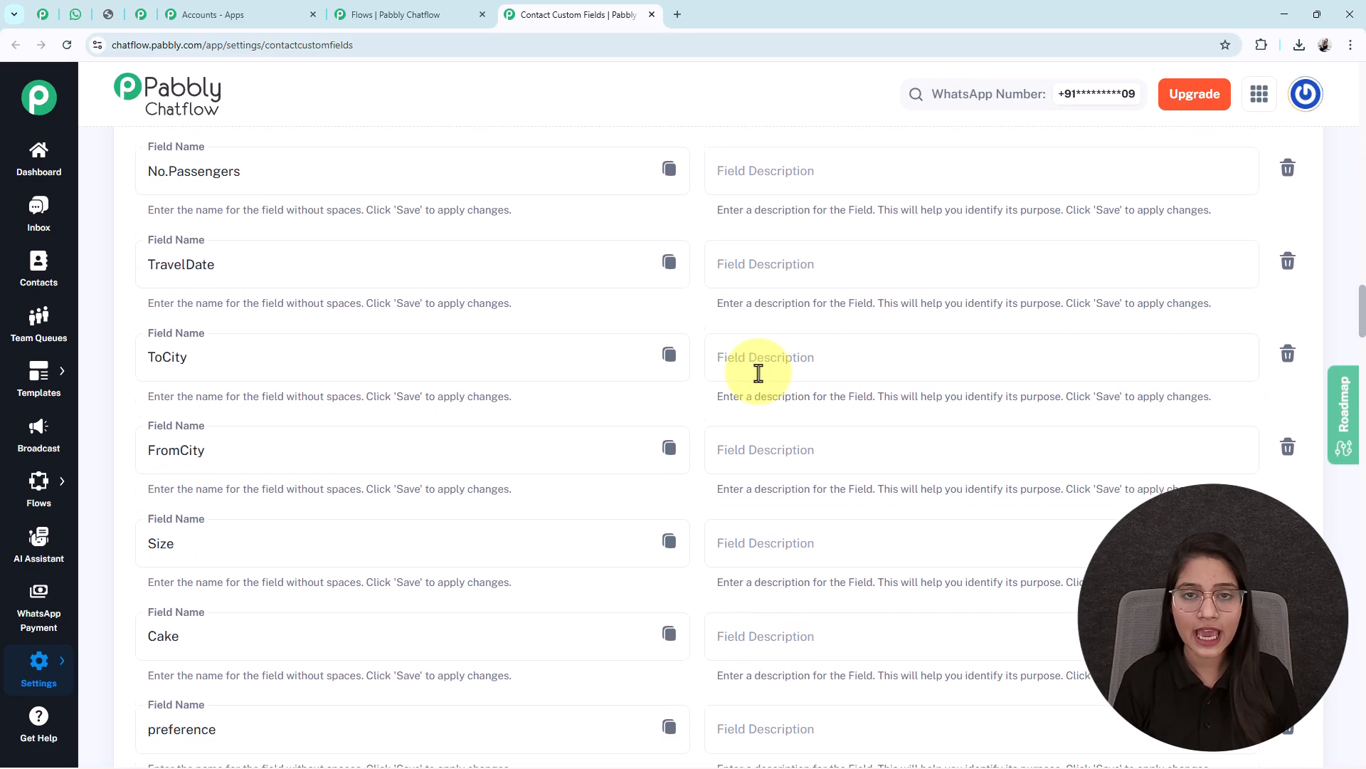
scroll(762, 380, down, 20)
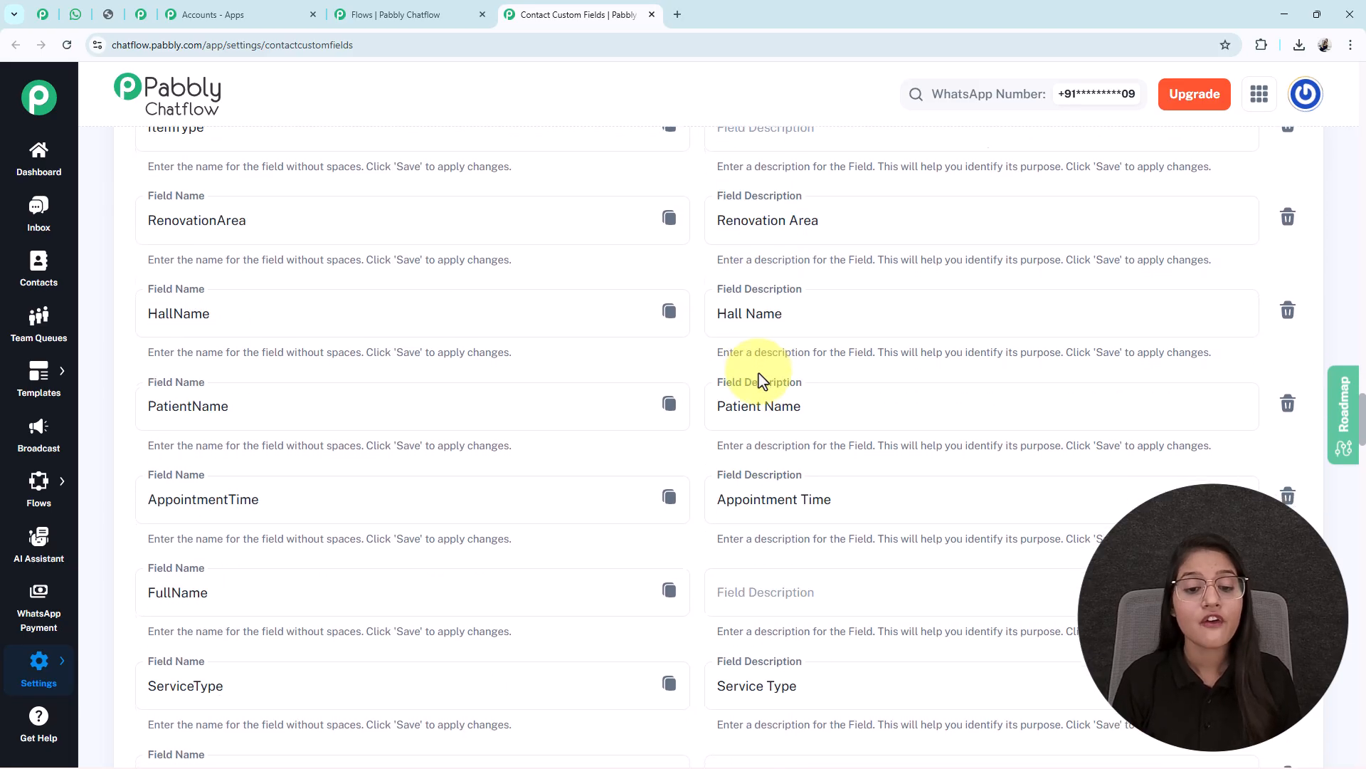
scroll(762, 379, down, 20)
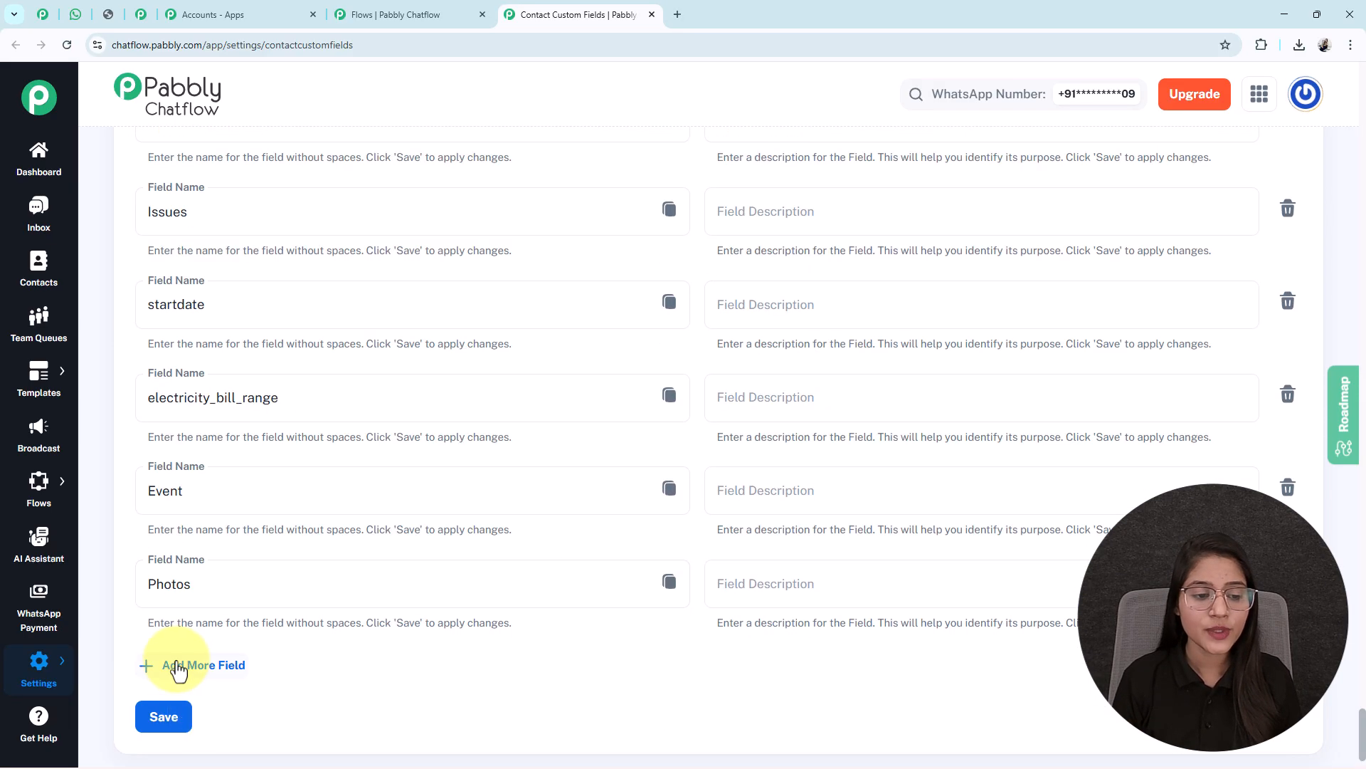
scroll(187, 669, down, 1)
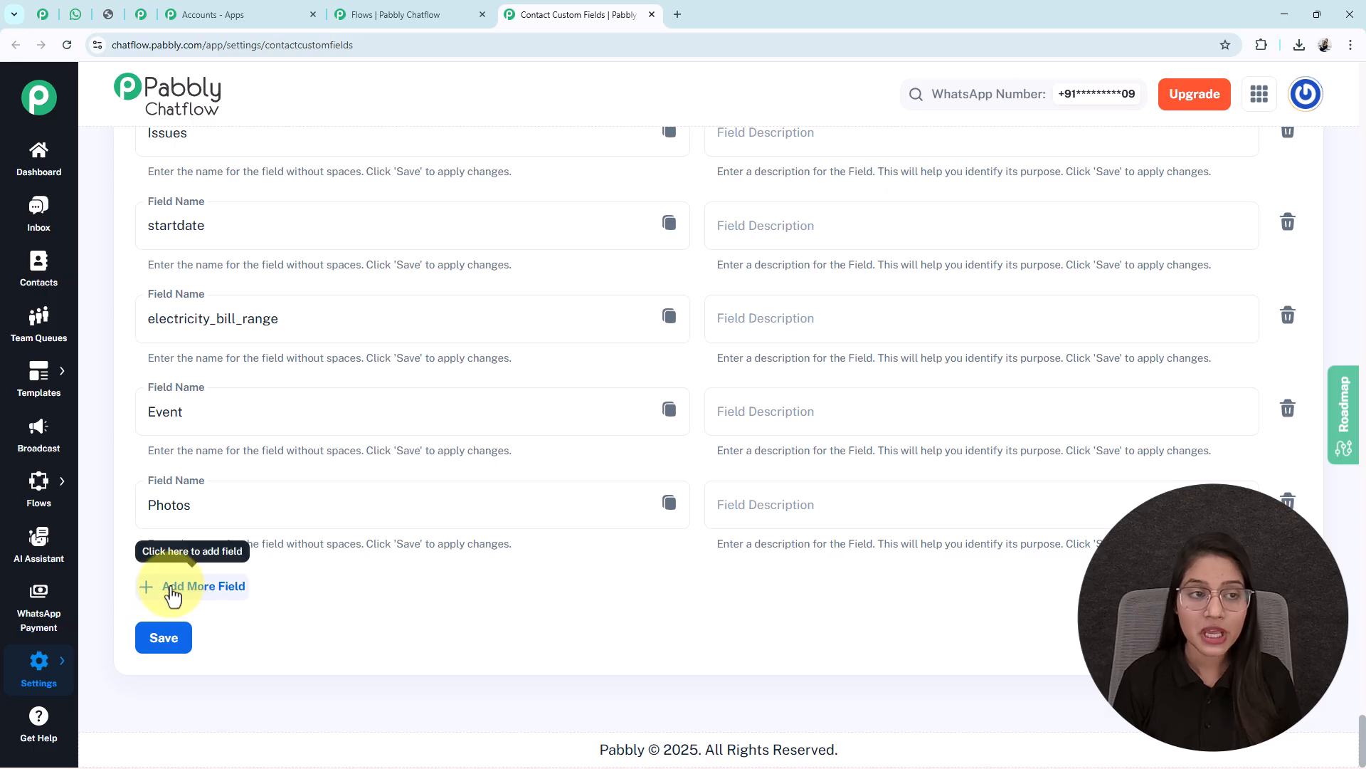
click(173, 594)
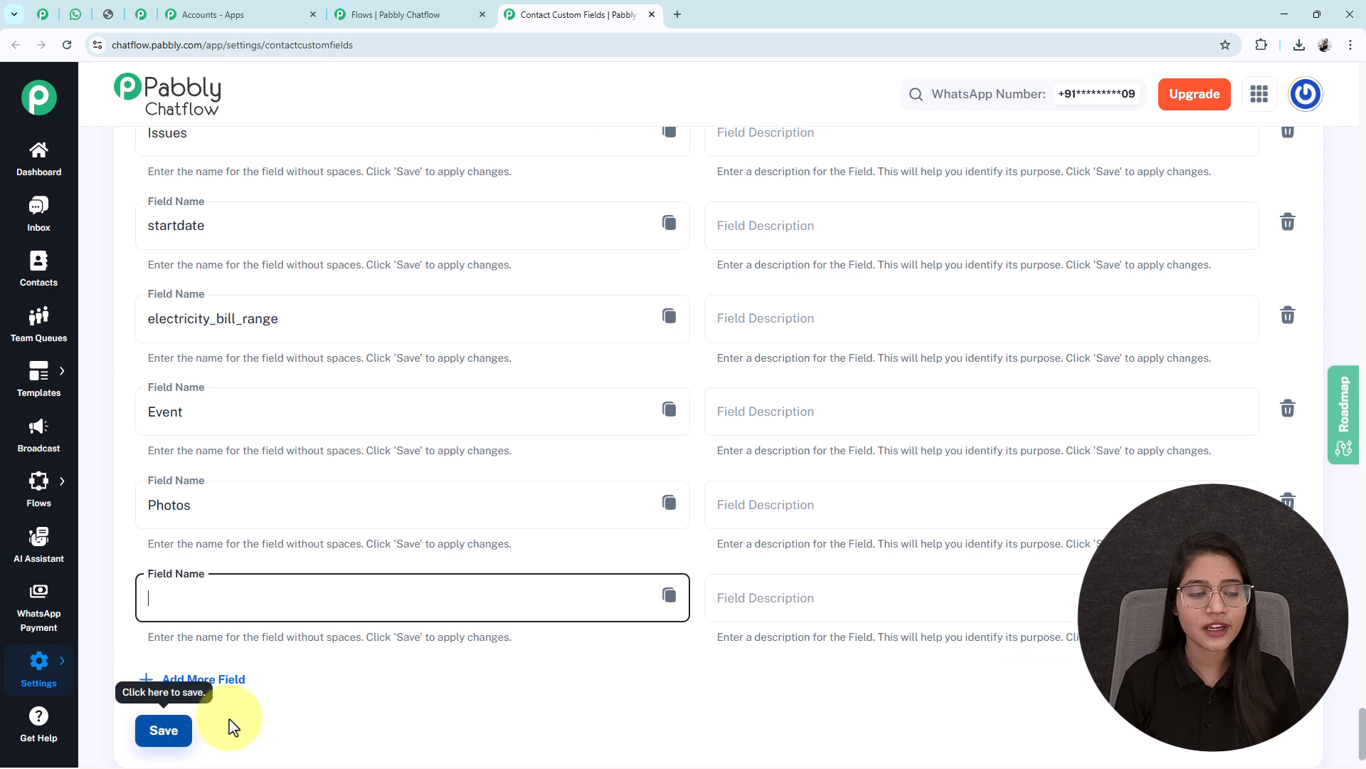
scroll(604, 643, up, 10)
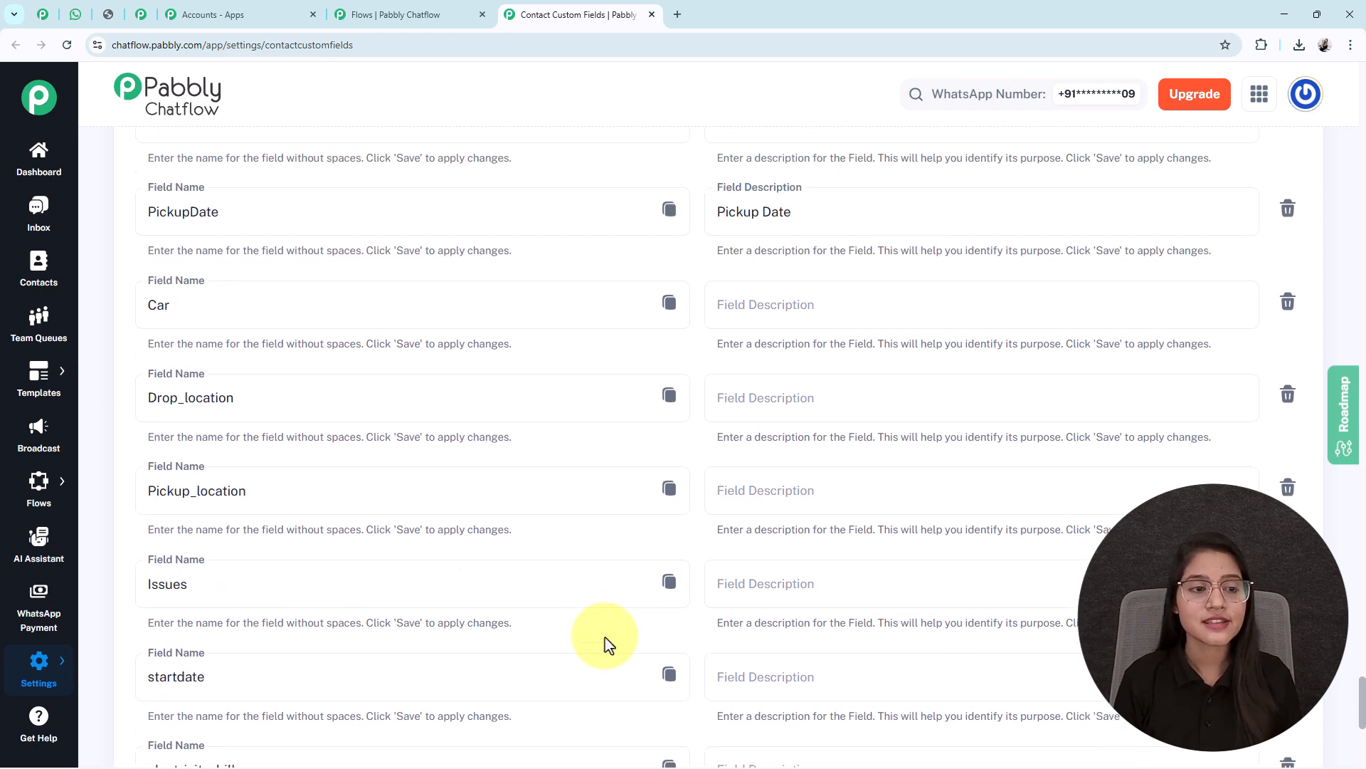
scroll(604, 643, up, 15)
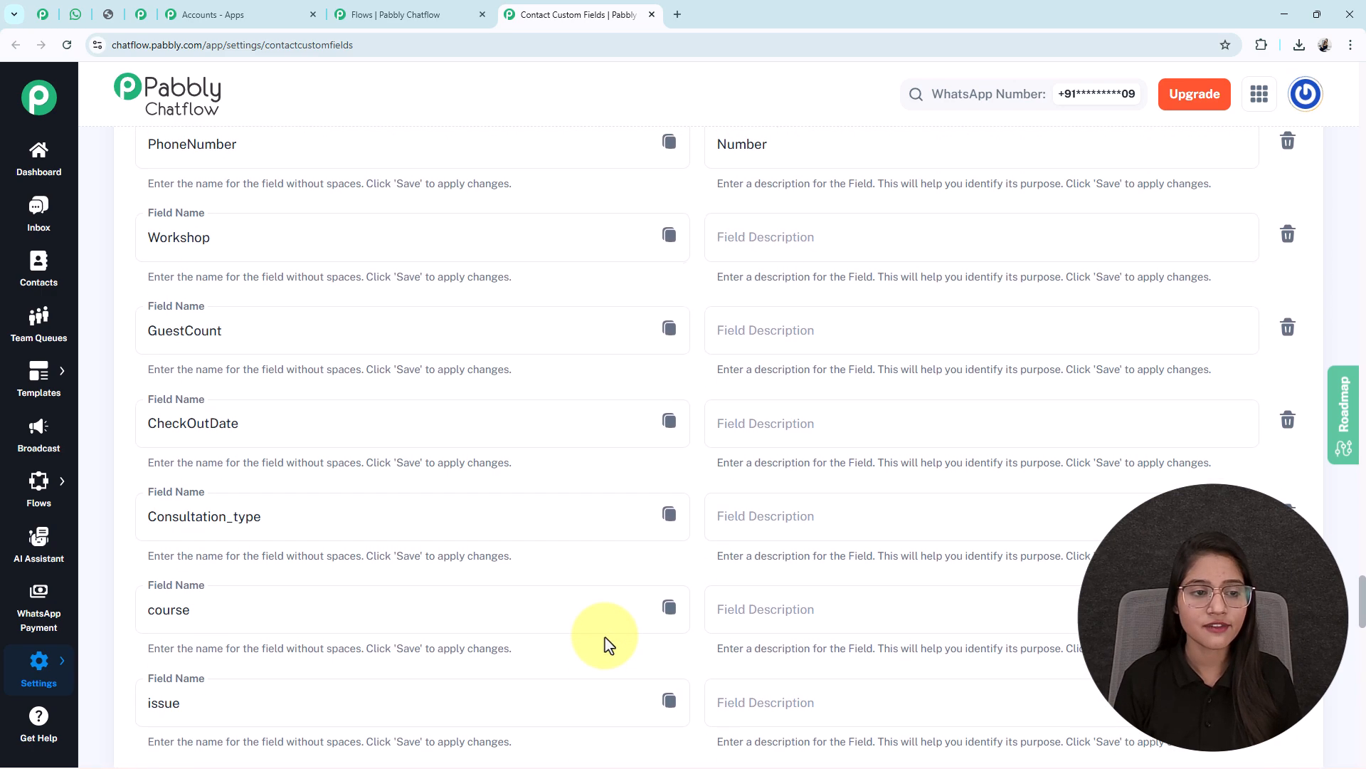
scroll(604, 644, up, 10)
drag(290, 467, 91, 469)
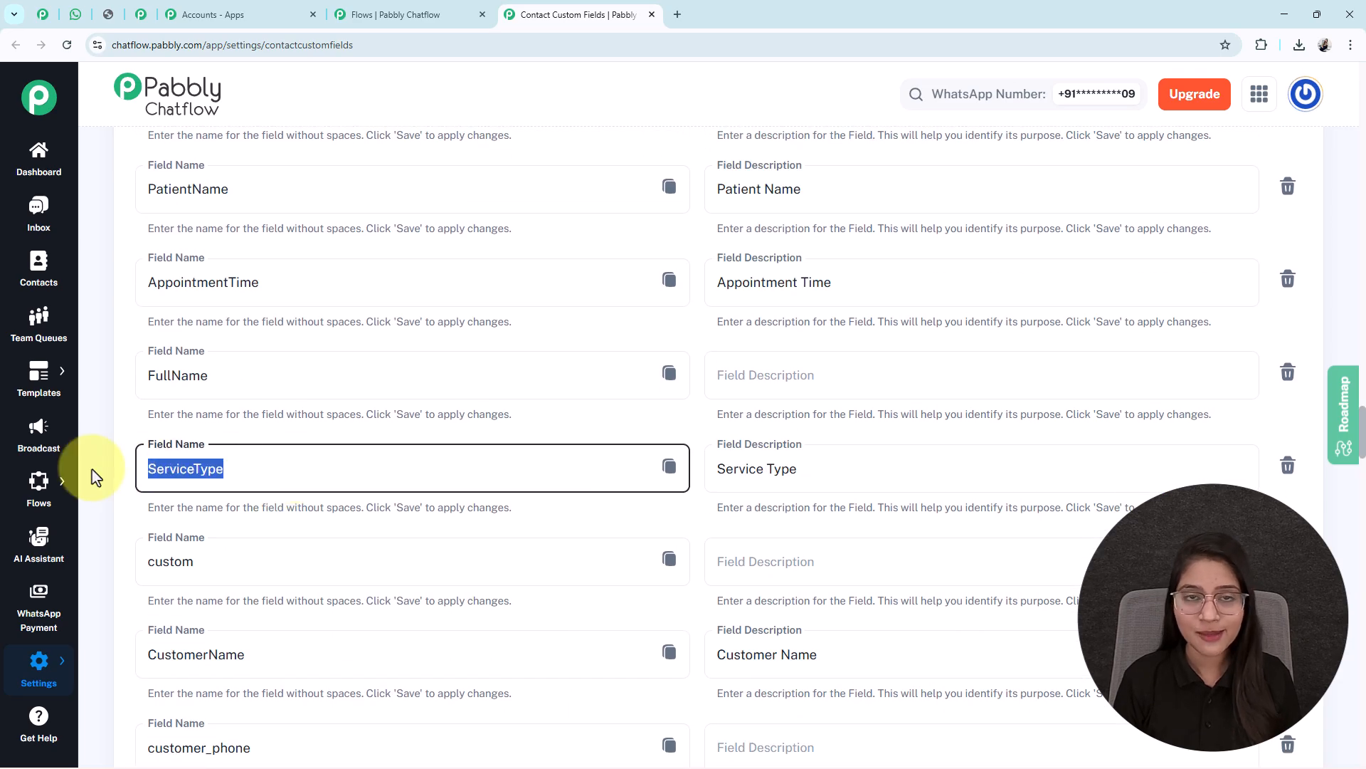
click(92, 468)
click(91, 469)
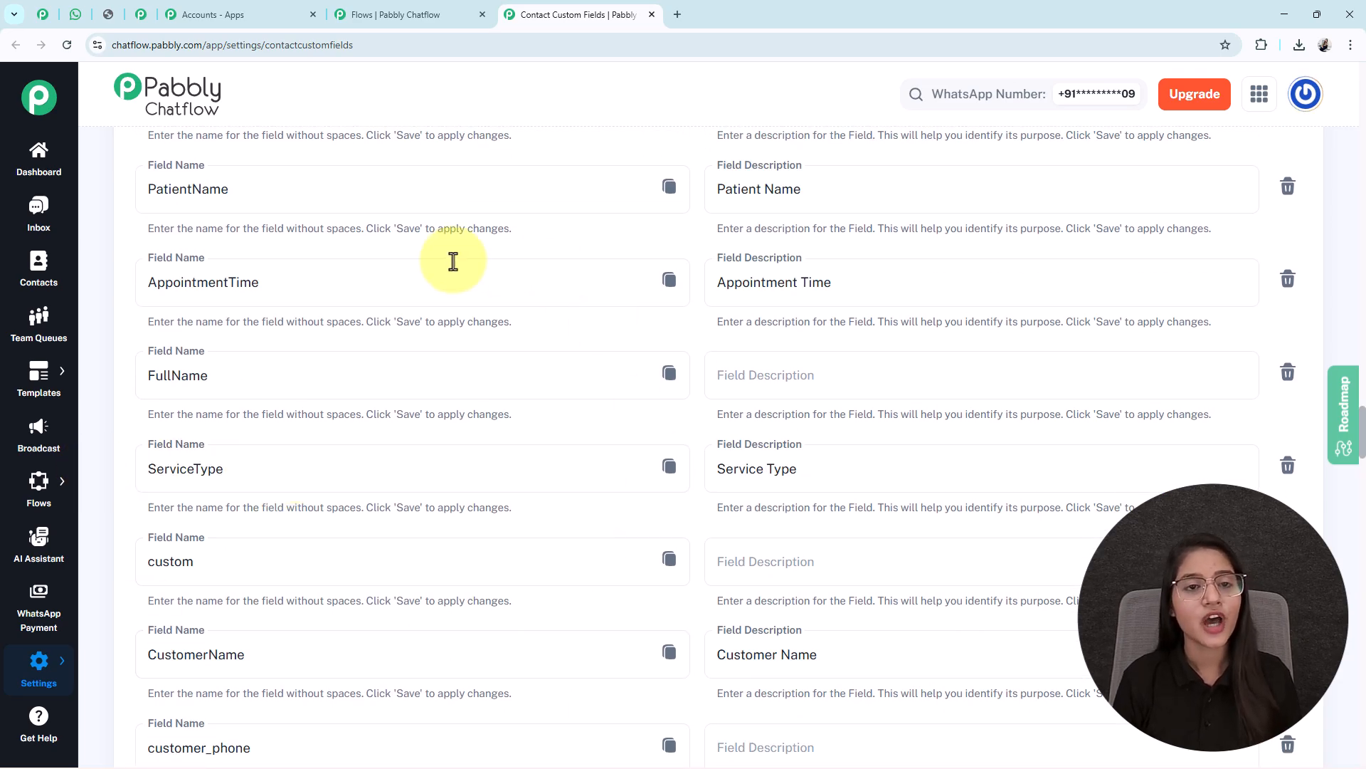
click(653, 15)
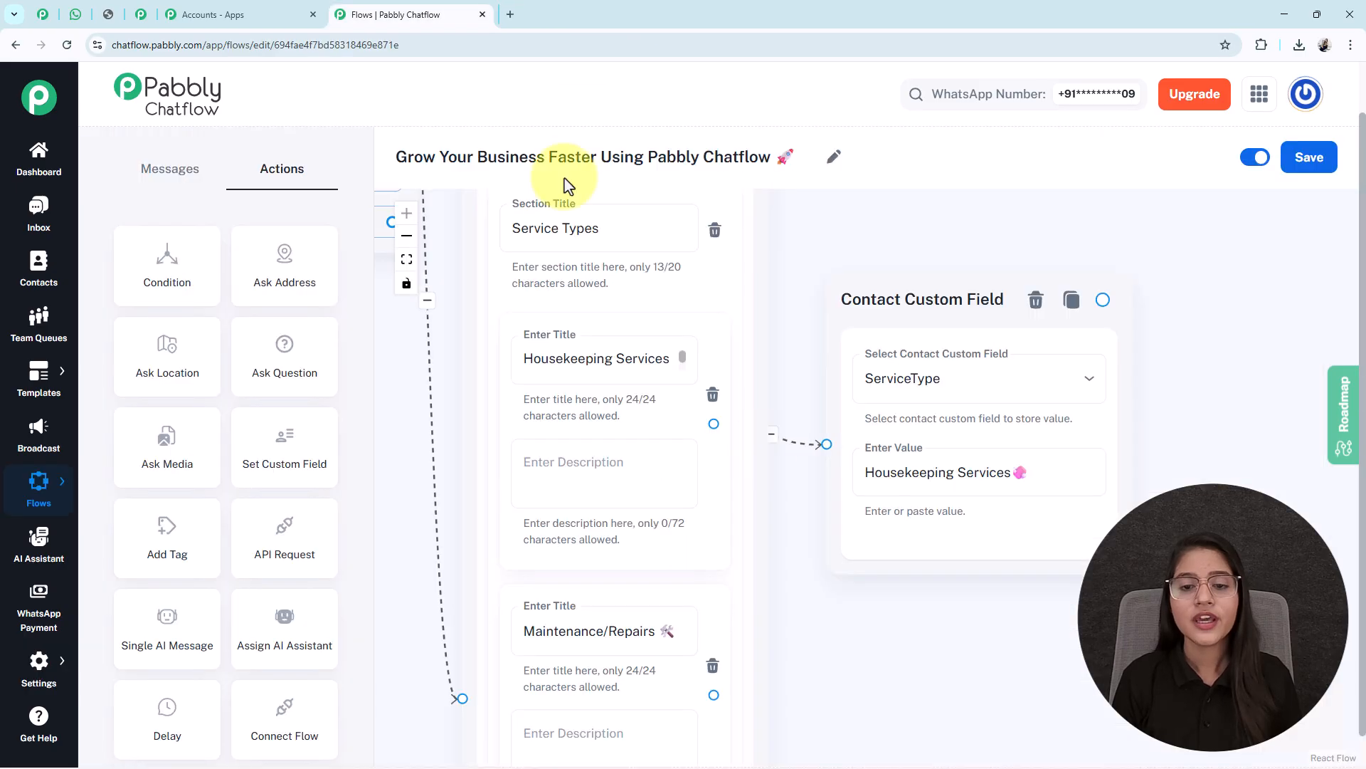
drag(1028, 513, 866, 389)
scroll(892, 401, down, 3)
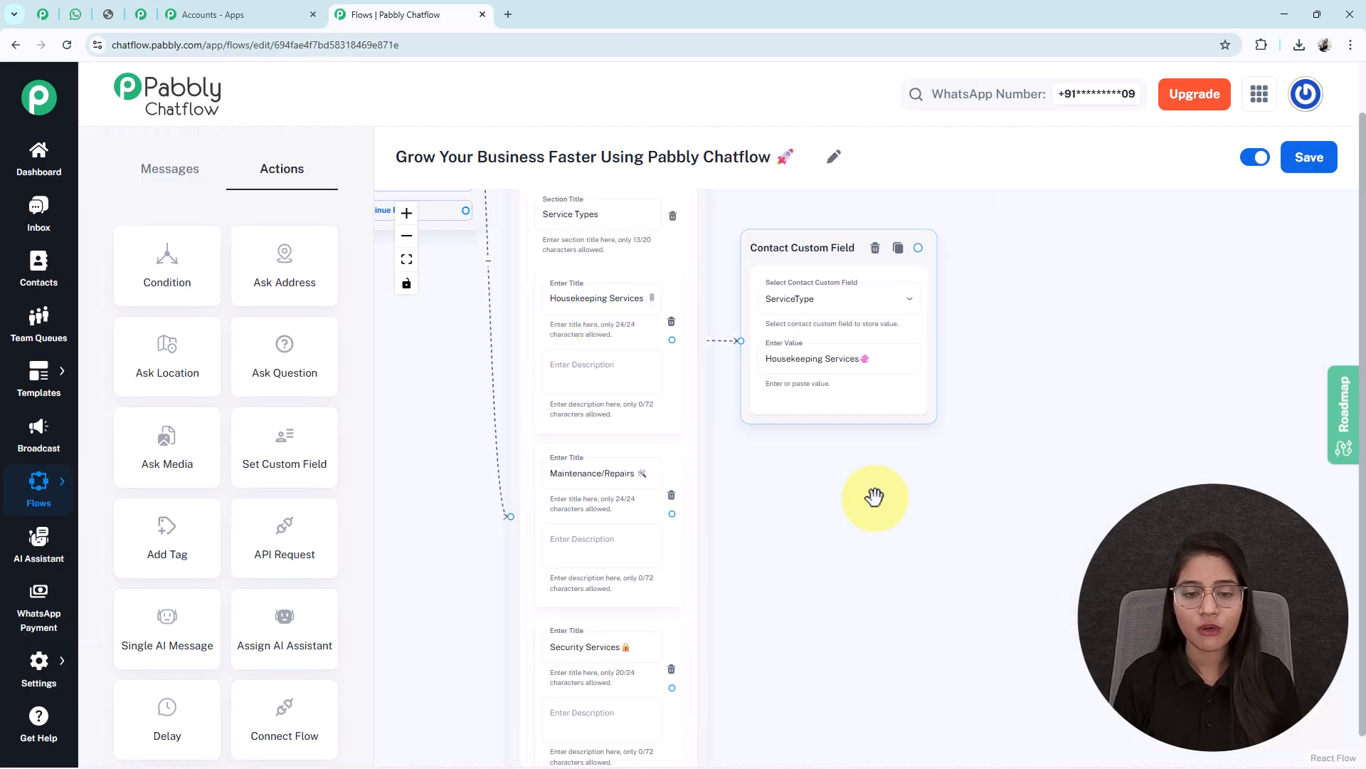
drag(863, 469, 805, 362)
scroll(805, 363, down, 3)
drag(865, 481, 808, 463)
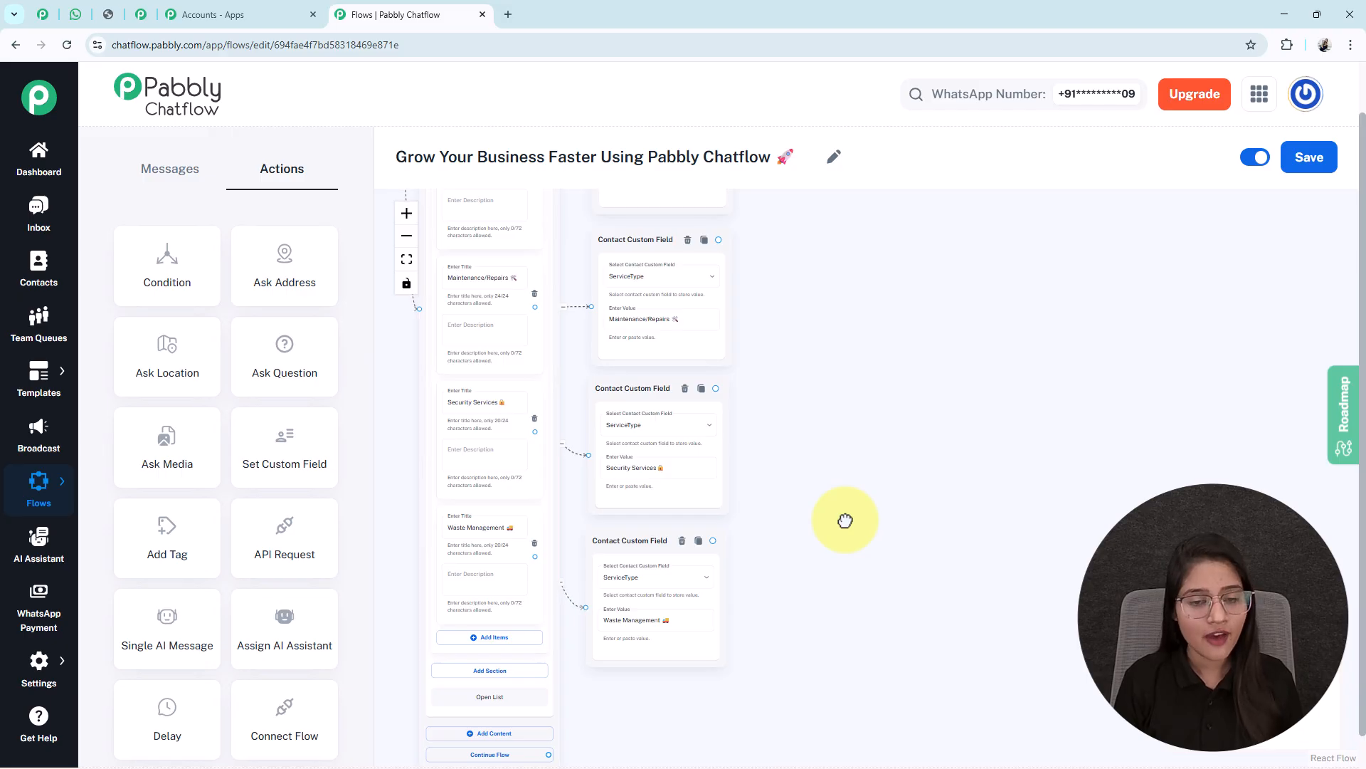
scroll(846, 520, down, 1)
drag(846, 521, 818, 587)
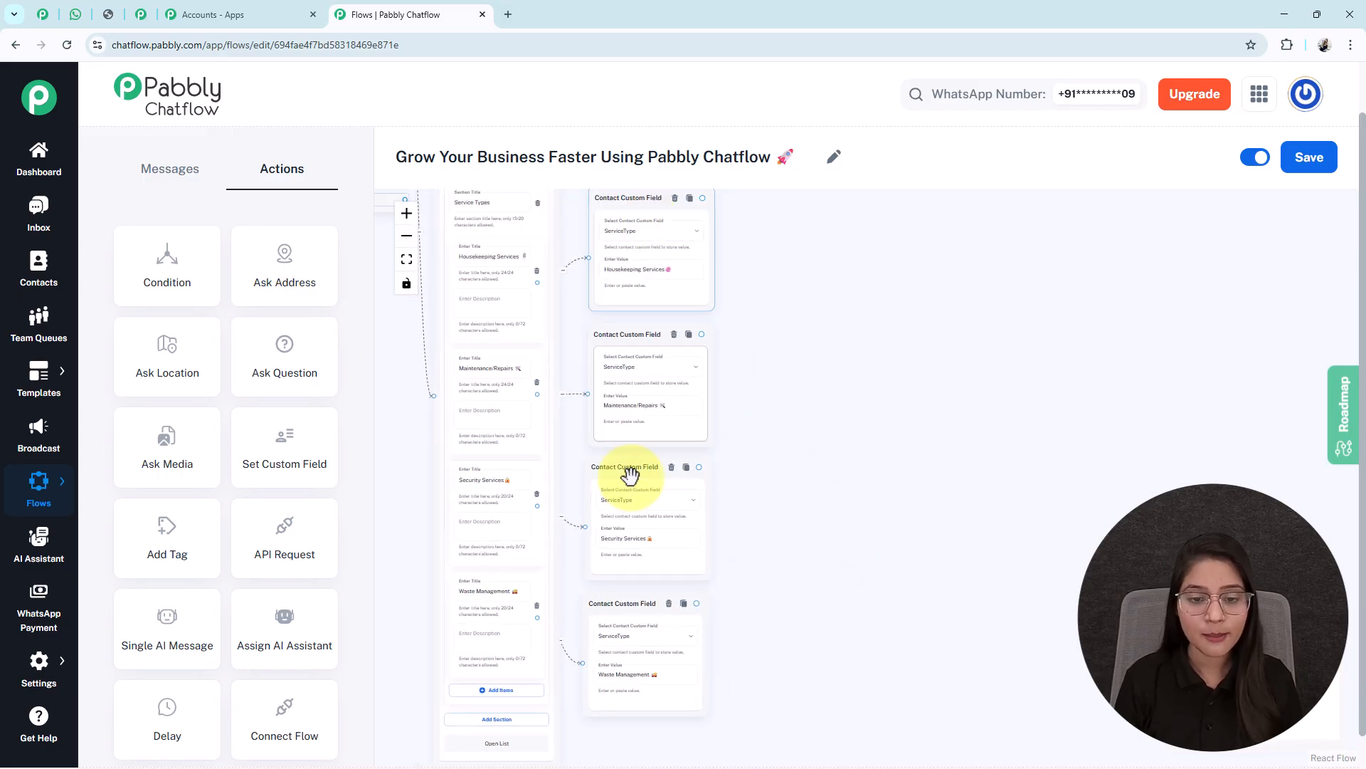
scroll(634, 650, up, 5)
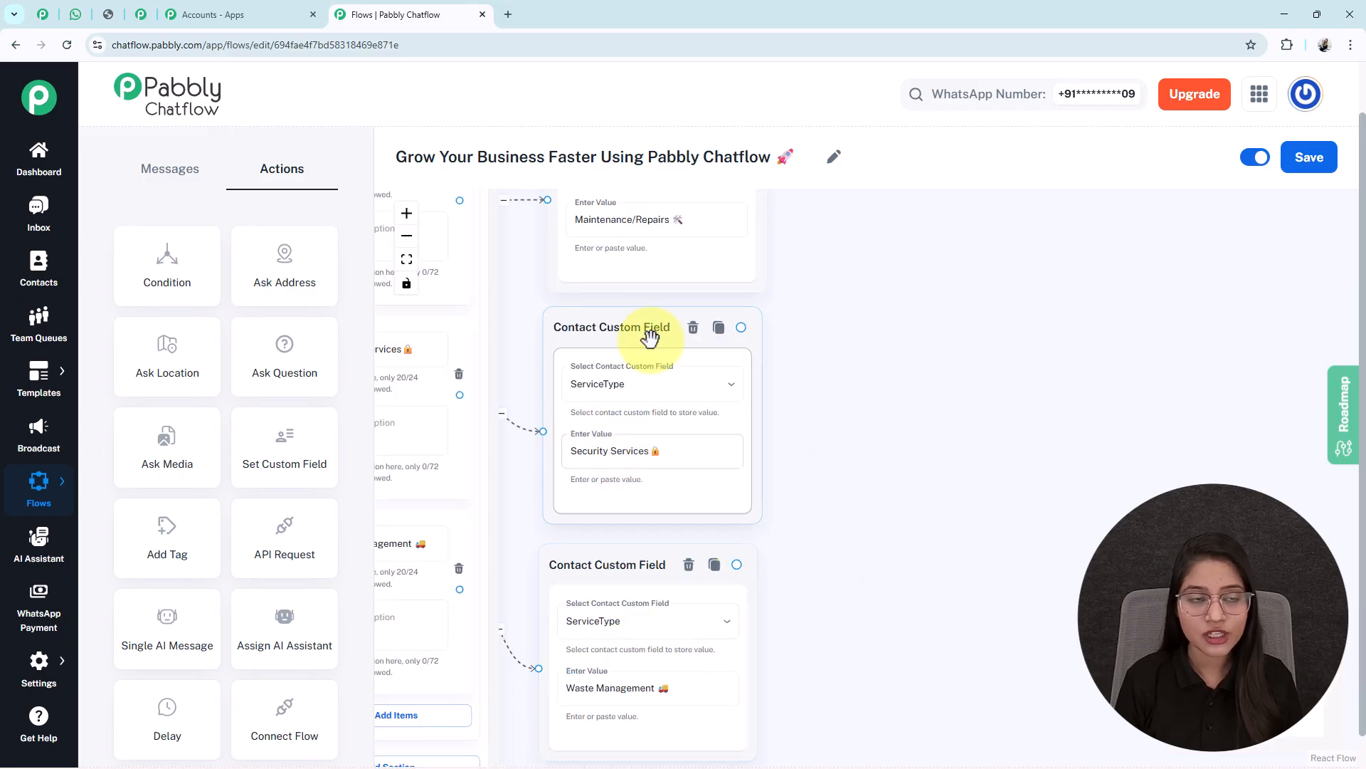
scroll(964, 494, down, 3)
click(721, 671)
double_click(721, 670)
double_click(698, 479)
double_click(730, 293)
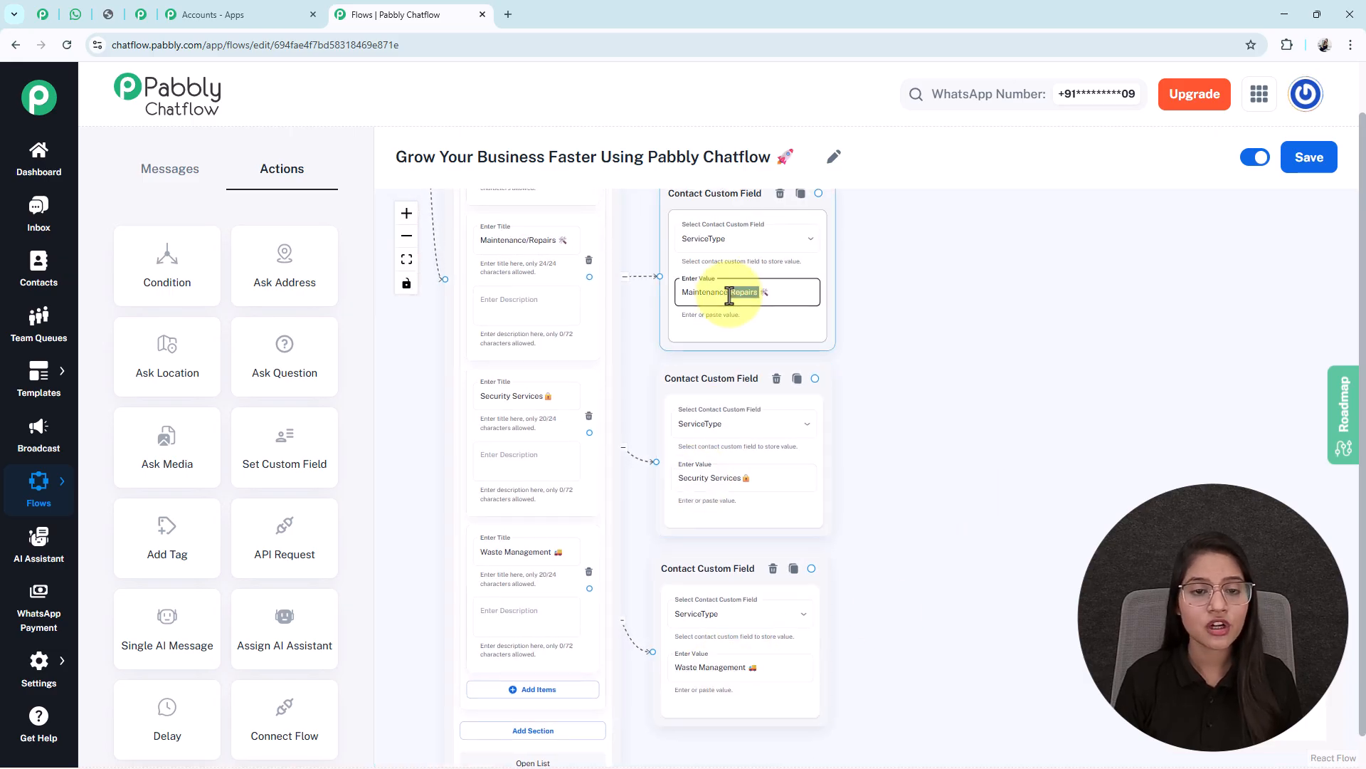
scroll(595, 574, up, 3)
triple_click(470, 538)
drag(1056, 653, 1110, 518)
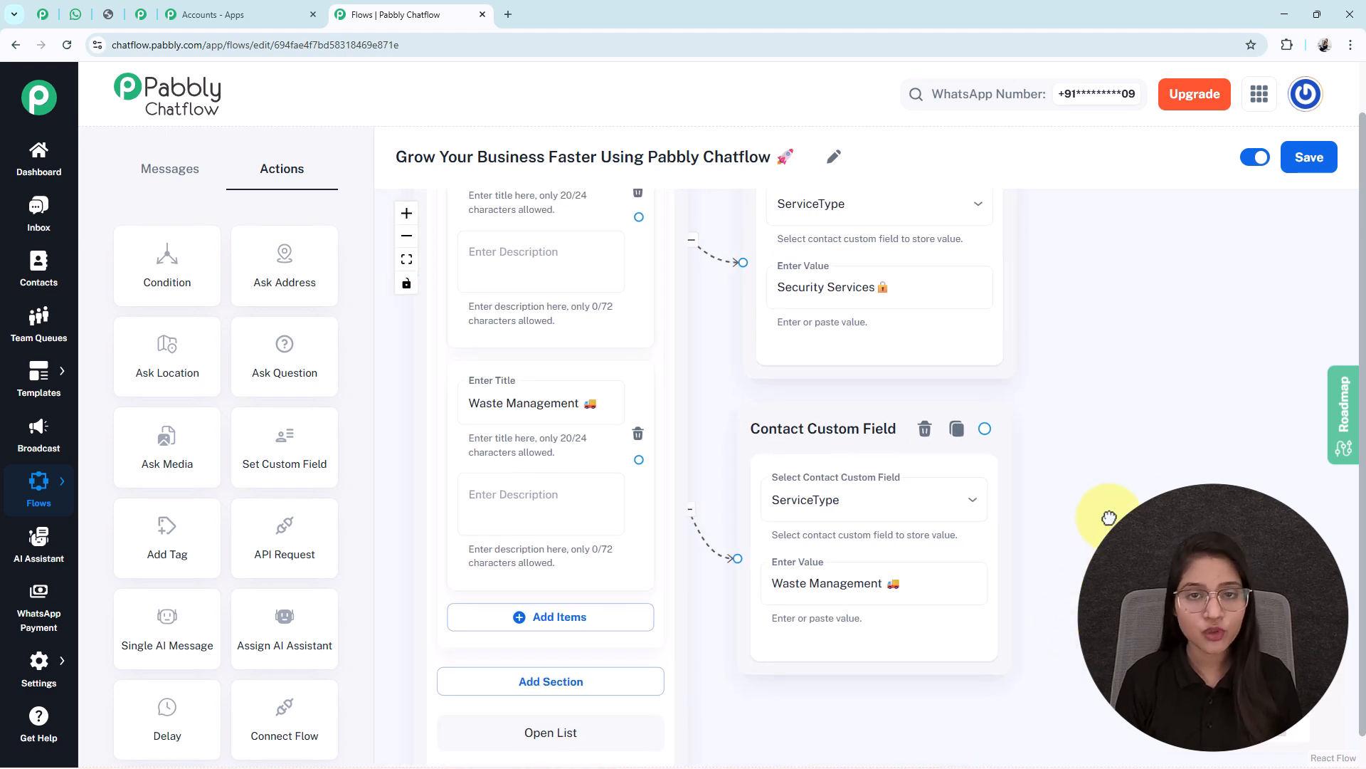
click(549, 403)
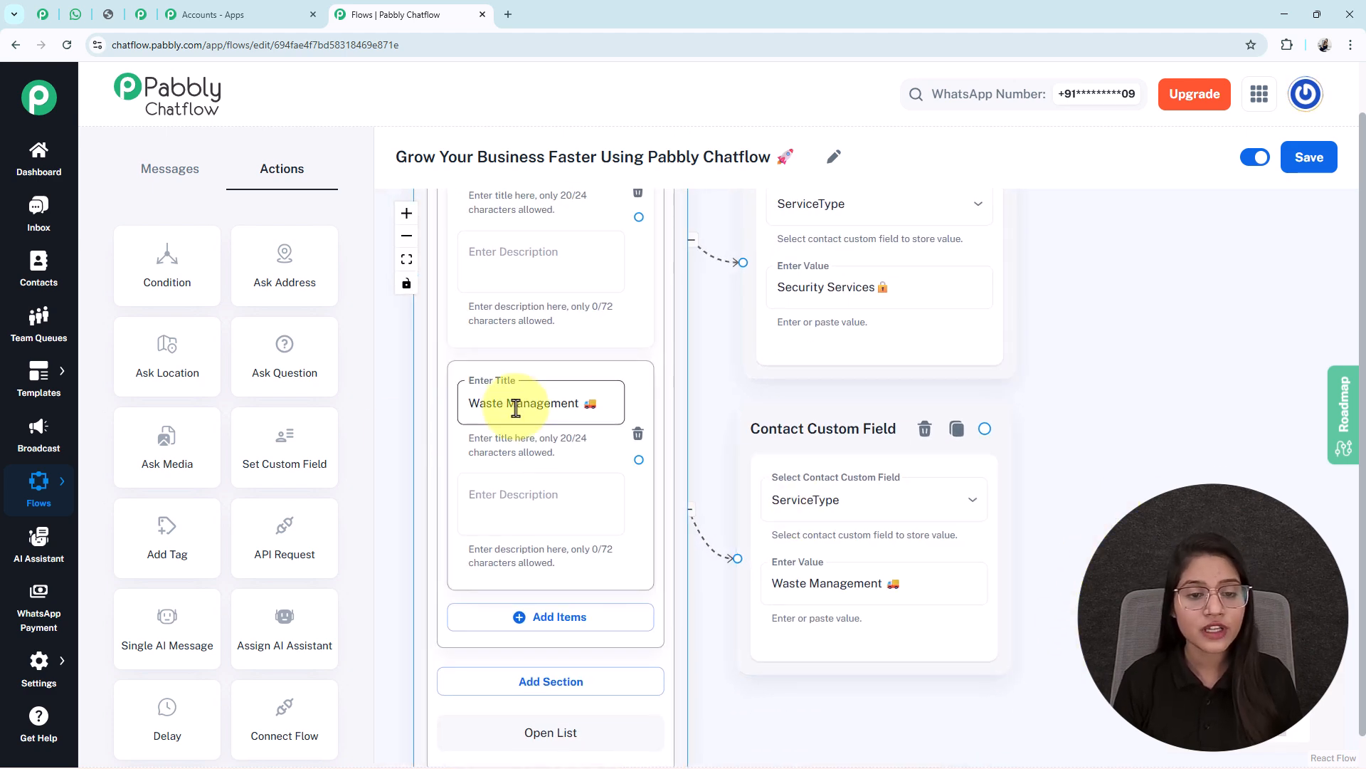
triple_click(516, 404)
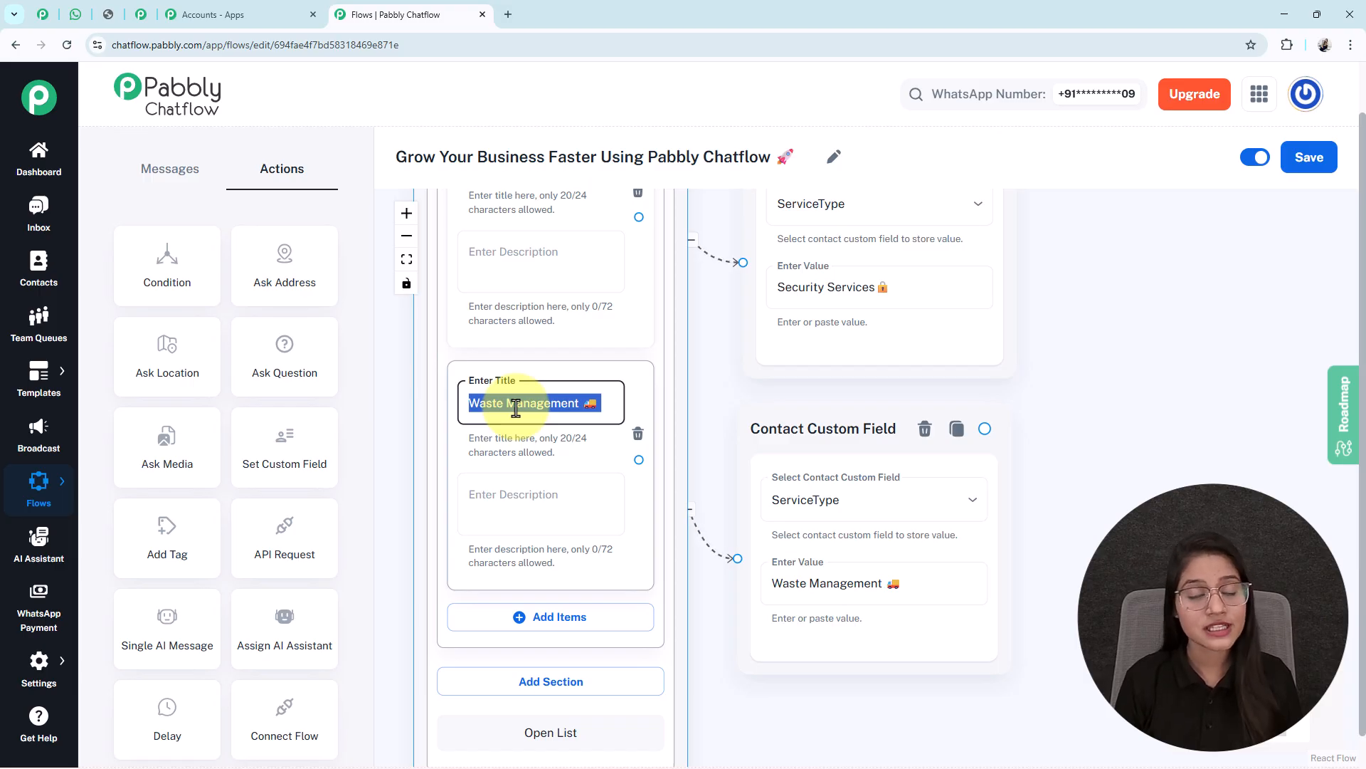
click(823, 585)
triple_click(821, 588)
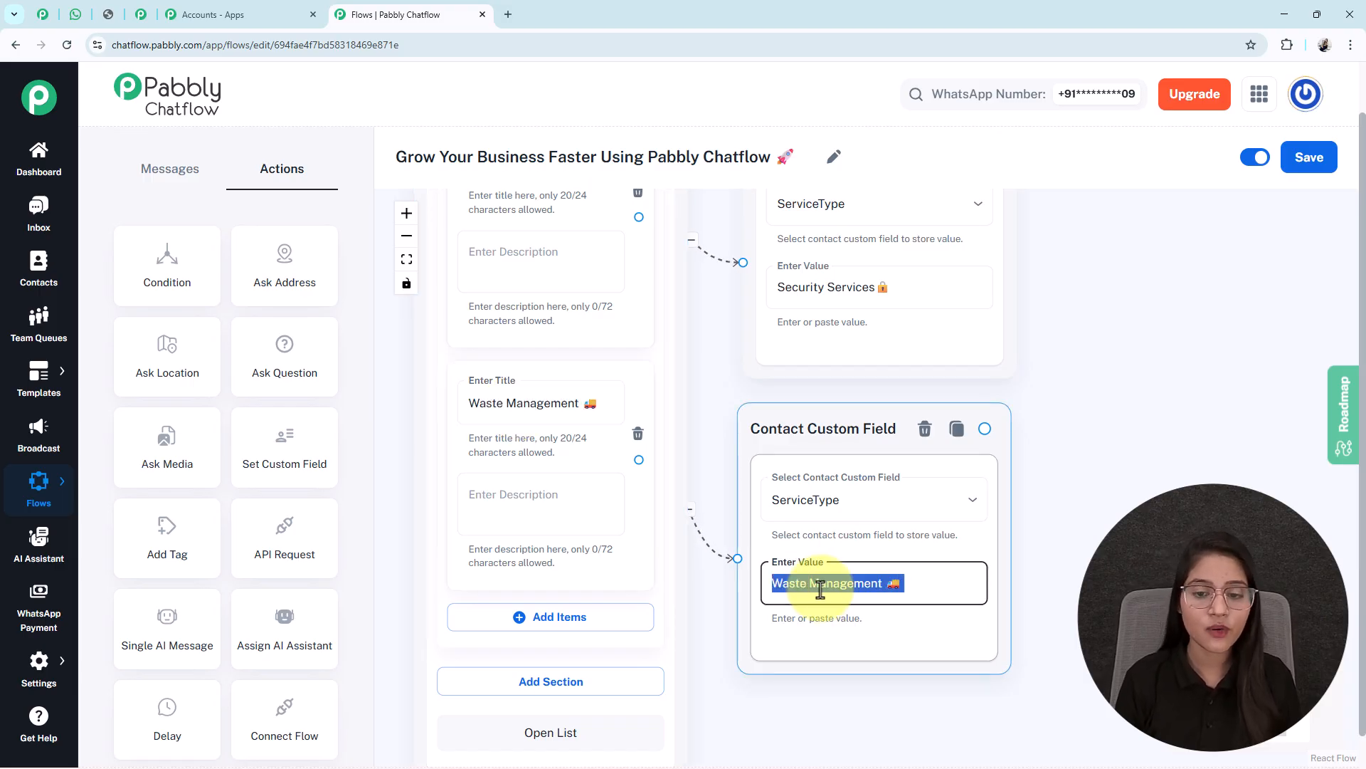
scroll(821, 588, down, 3)
drag(1073, 527, 1016, 548)
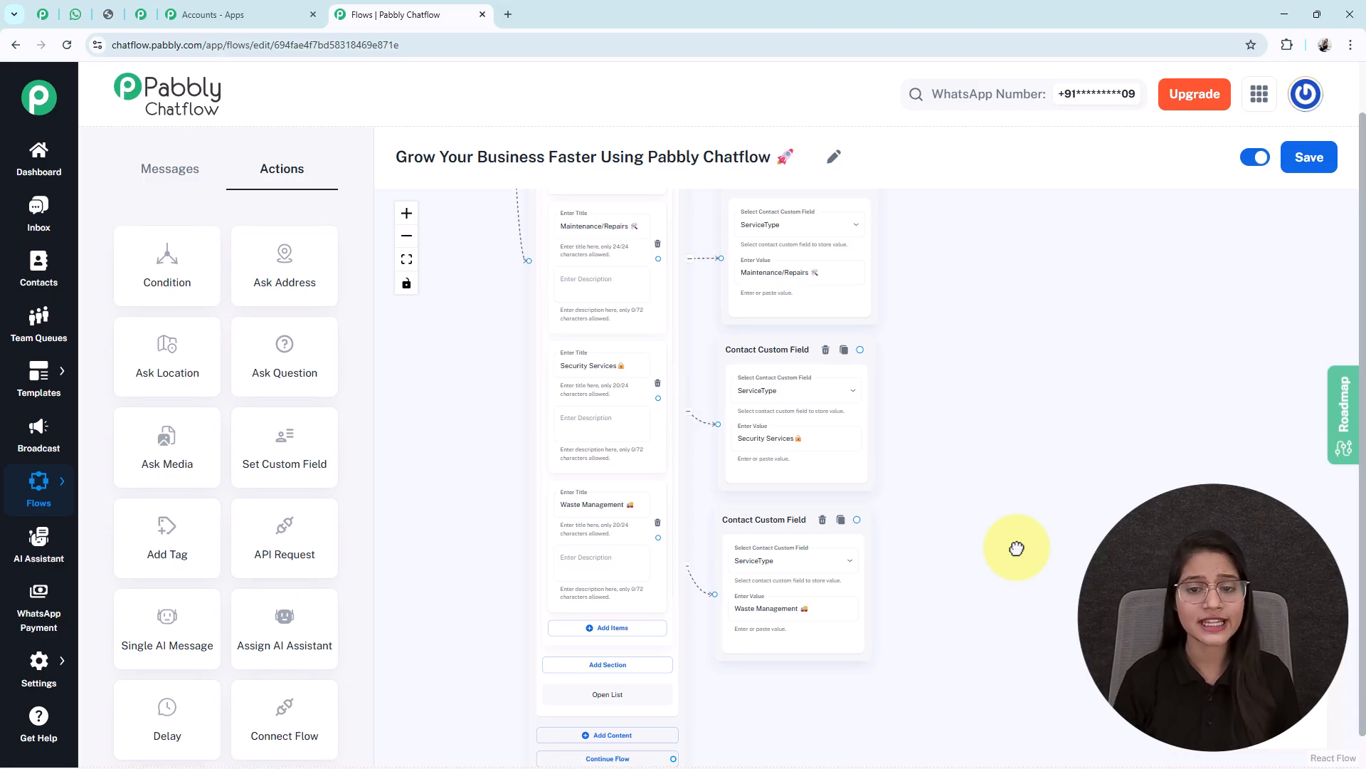
scroll(1012, 550, down, 4)
drag(1042, 495, 782, 495)
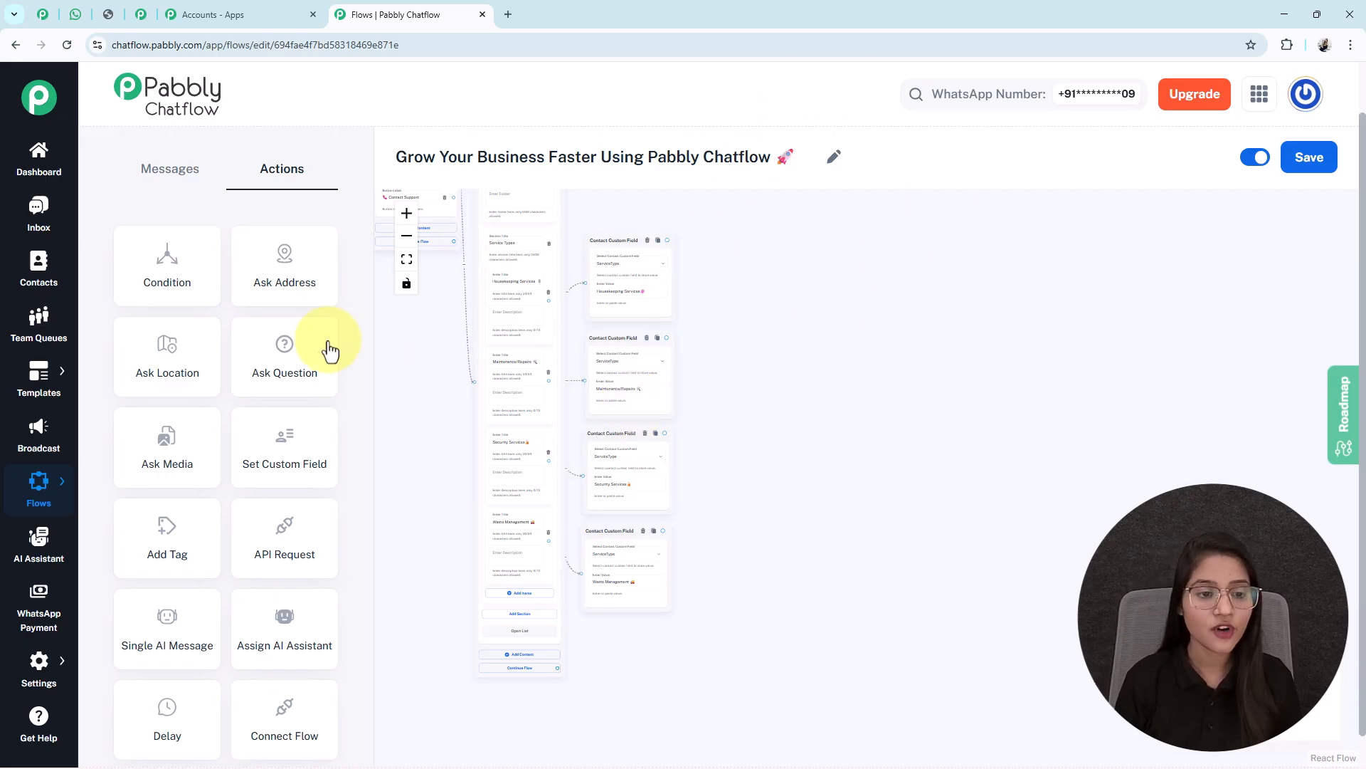
Add an Ask Question step beside the service branches asking for the site location
drag(404, 367, 522, 418)
drag(502, 309, 741, 448)
drag(463, 307, 1094, 461)
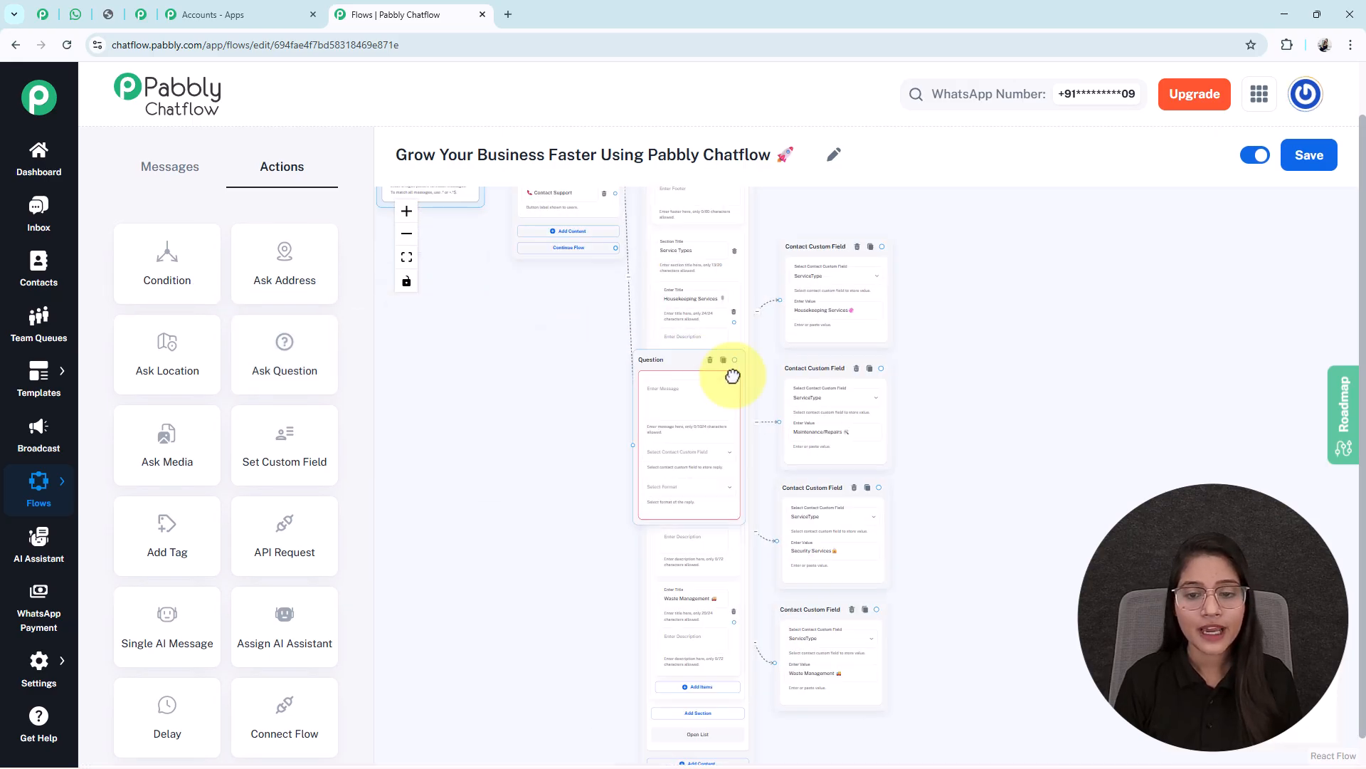
click(1025, 473)
scroll(1025, 473, up, 6)
drag(1012, 446, 918, 270)
text(*Please share the site location where the service is required* 📍)
scroll(915, 479, down, 3)
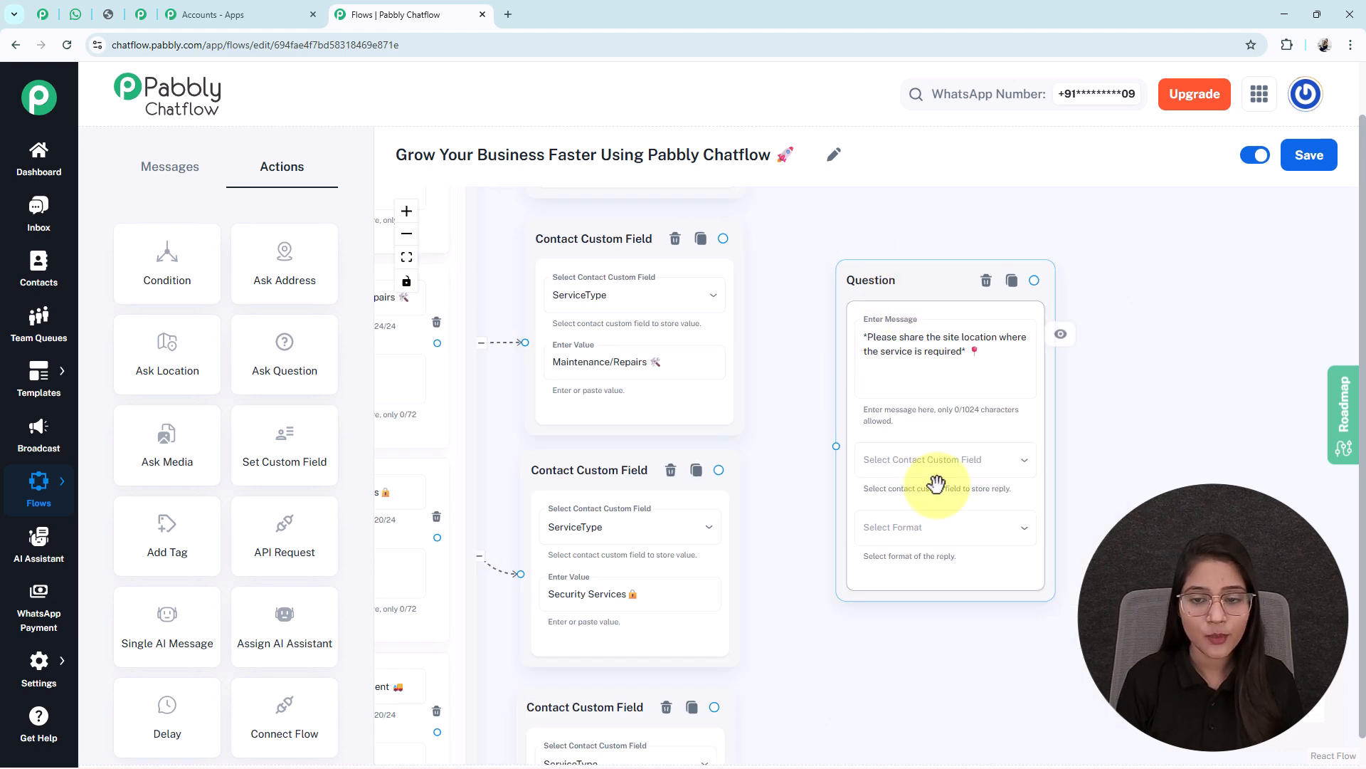
scroll(794, 381, down, 1)
drag(794, 381, 741, 381)
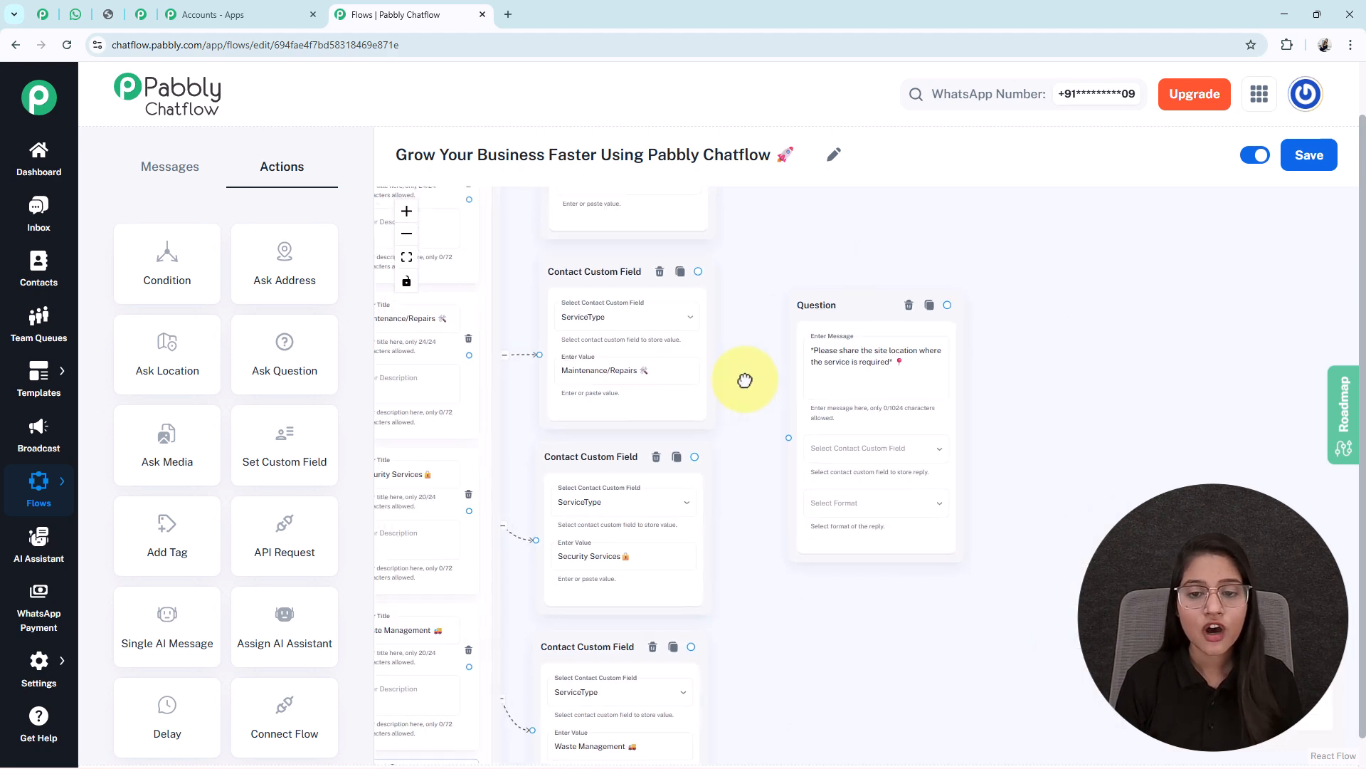
Save the question's reply to the Location field in Any format
click(829, 452)
scroll(818, 477, down, 1)
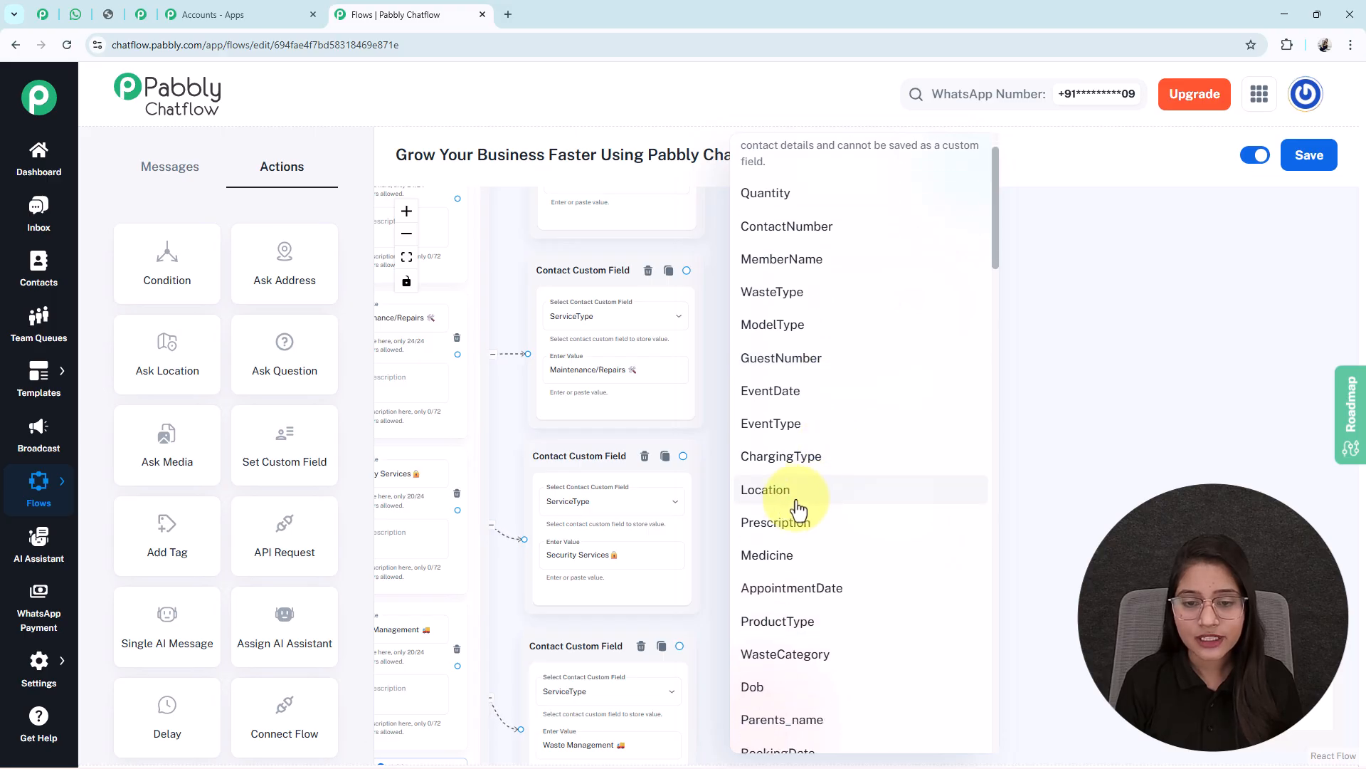
click(808, 497)
click(852, 505)
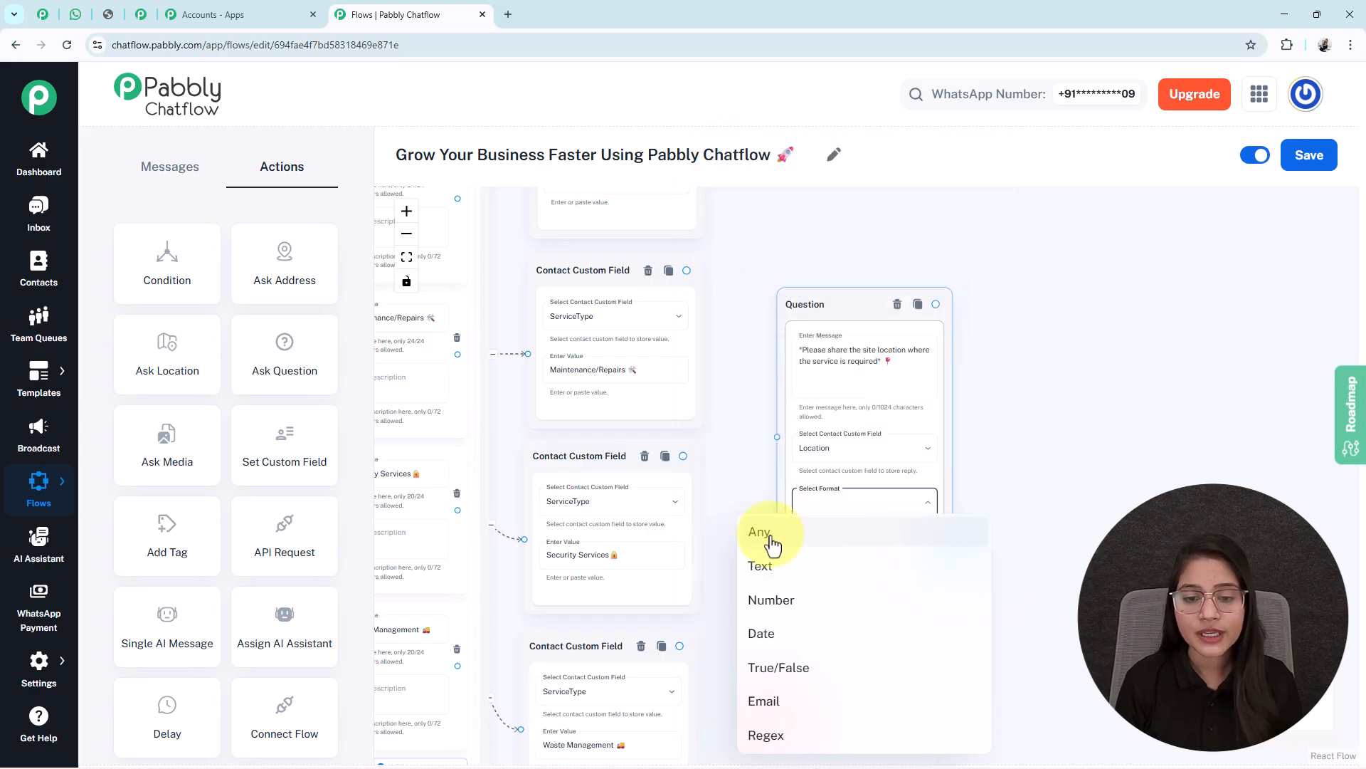
click(762, 534)
scroll(1074, 513, down, 3)
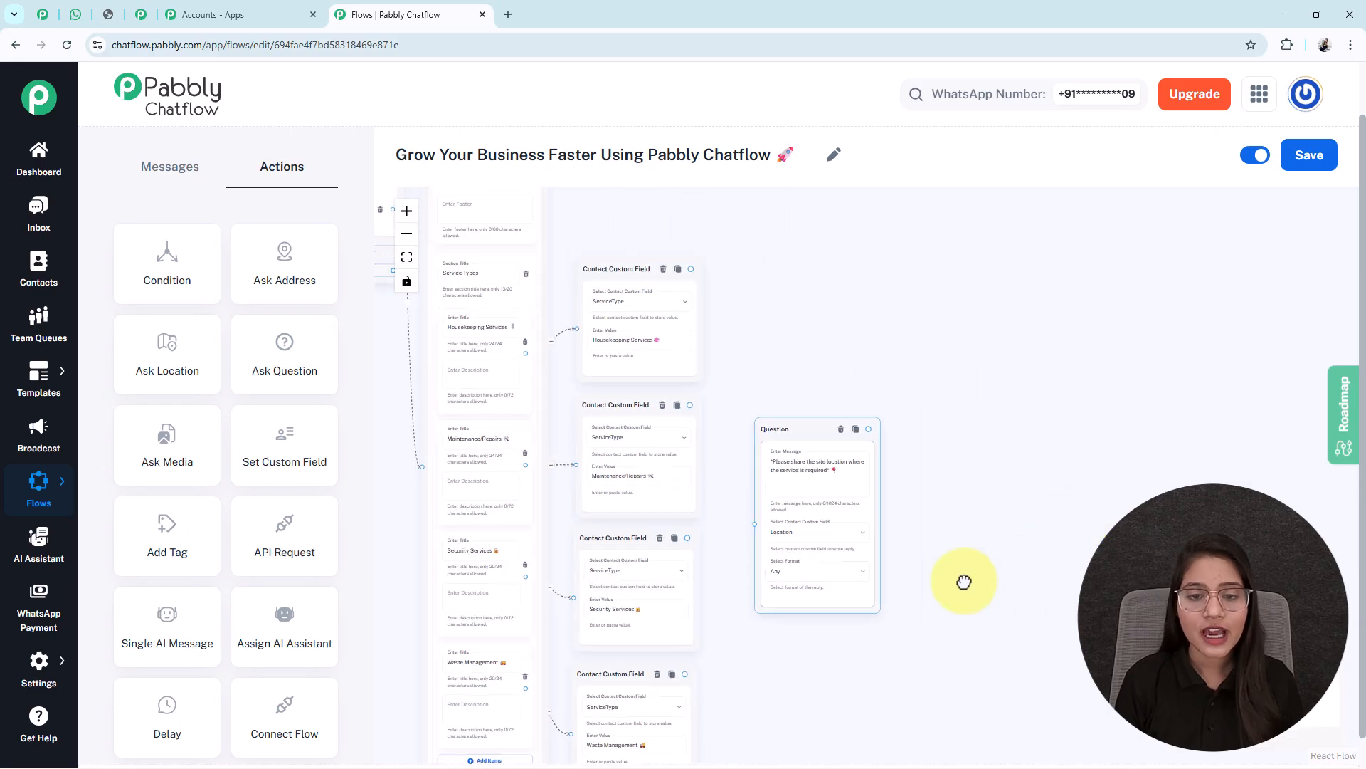
Review the four ServiceType branches leading into the location question
drag(852, 662, 793, 634)
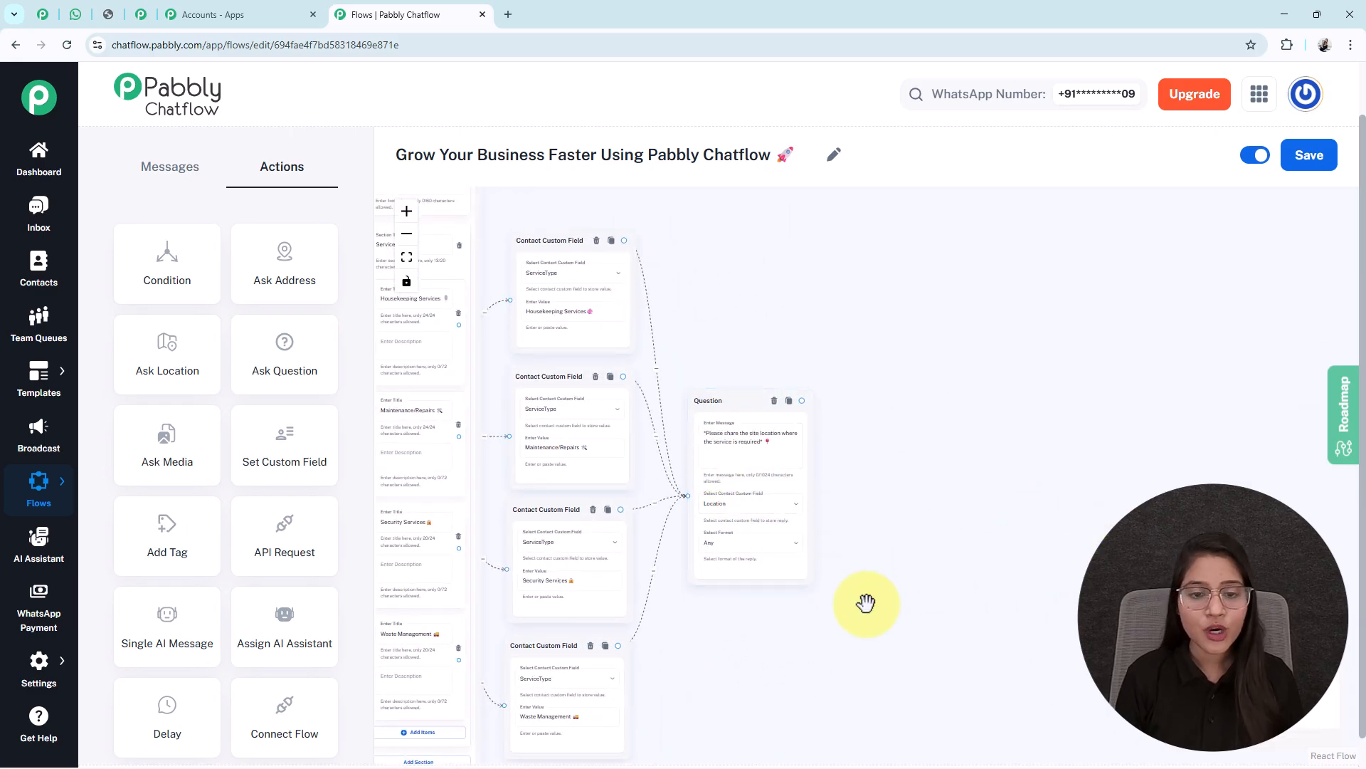
scroll(866, 603, up, 3)
drag(1058, 591, 869, 631)
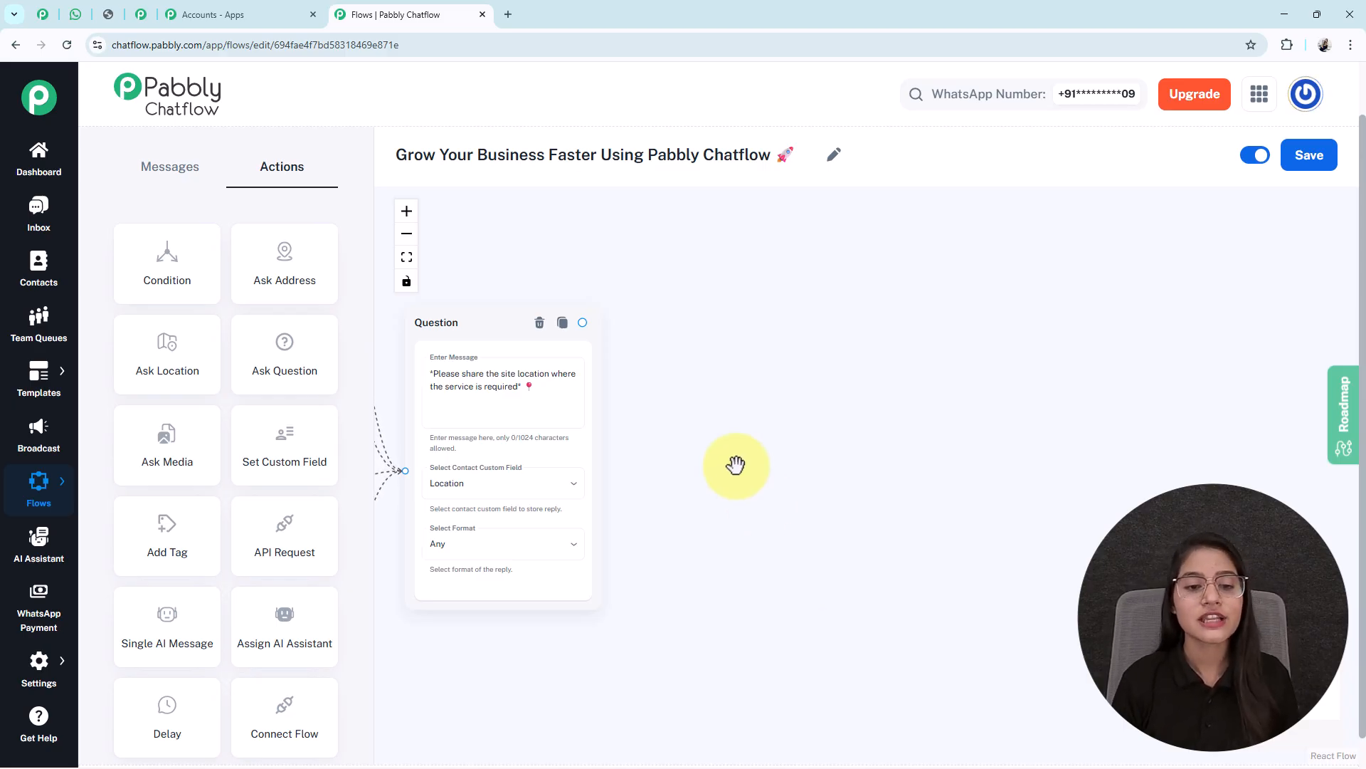
scroll(736, 470, up, 3)
drag(738, 482, 911, 479)
scroll(573, 462, up, 1)
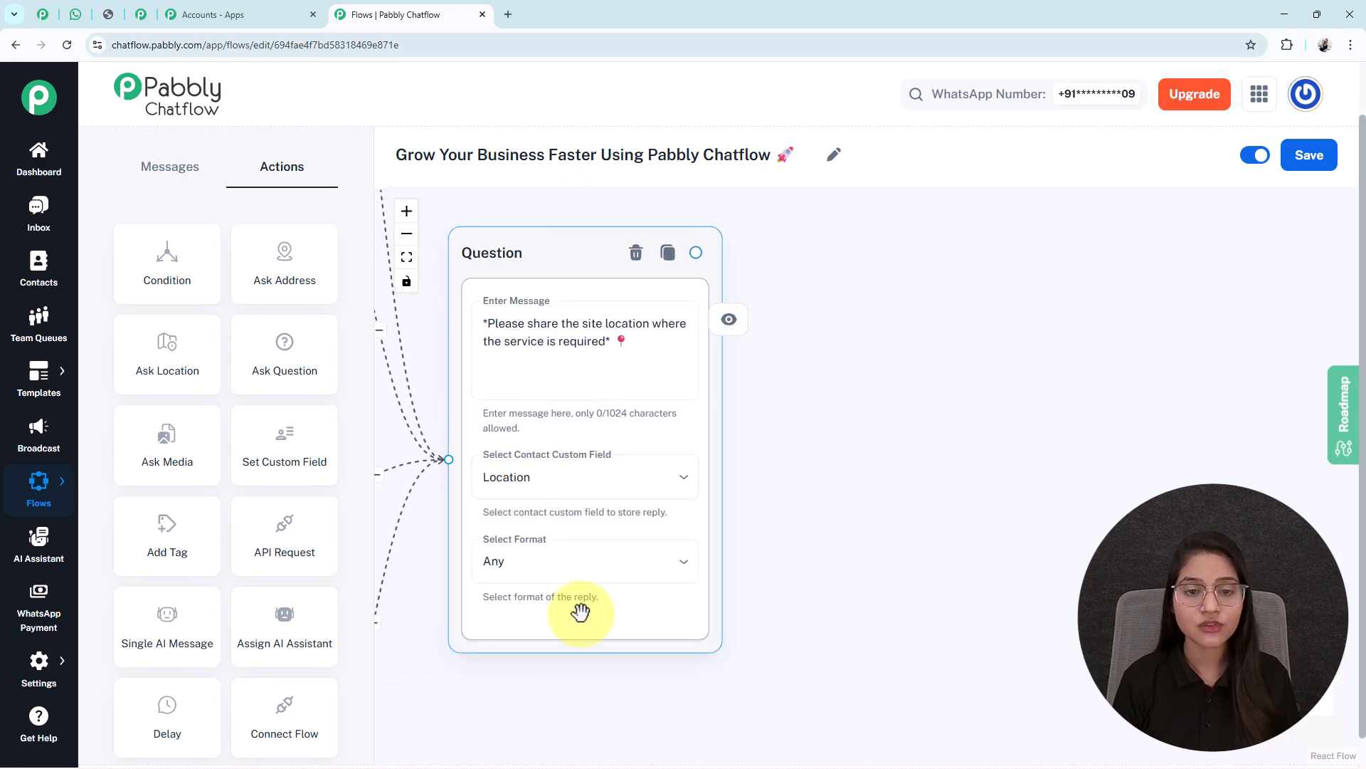
scroll(580, 612, down, 1)
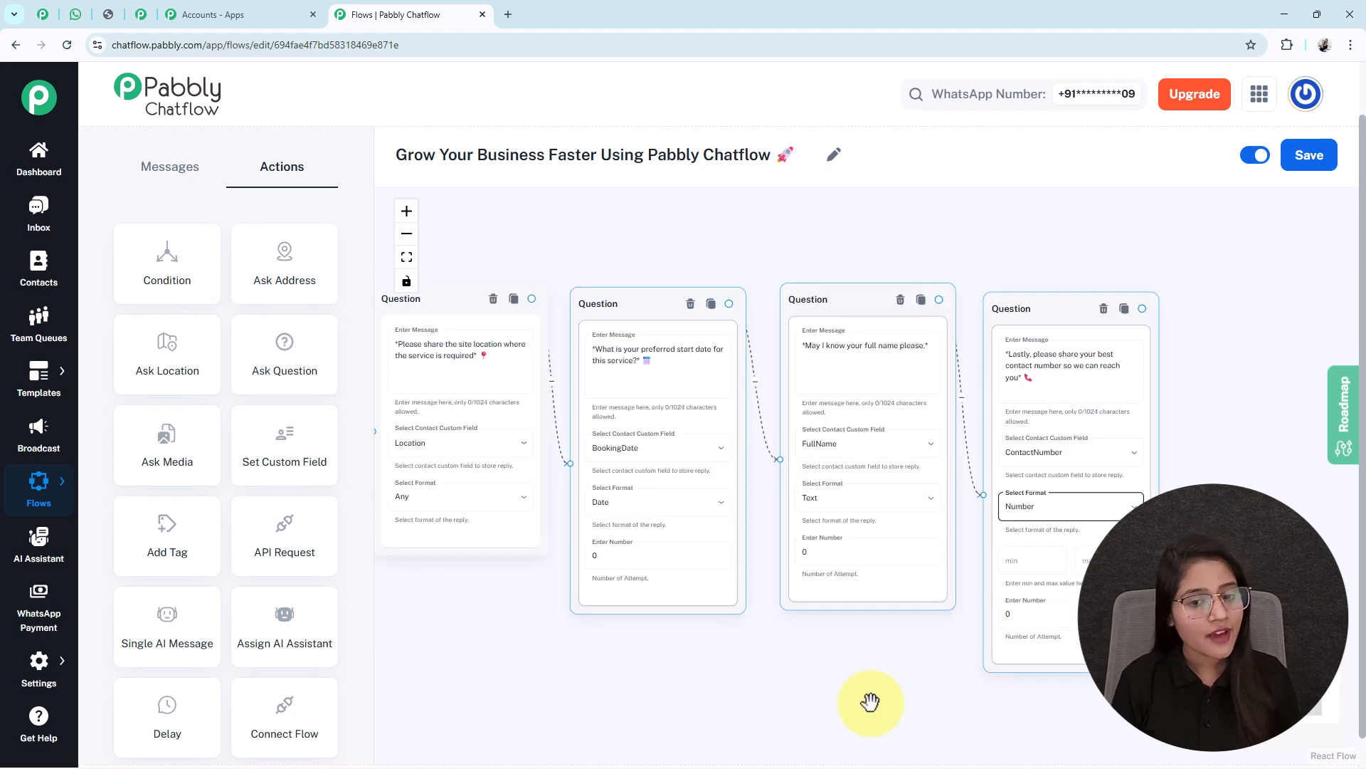
drag(871, 701, 864, 674)
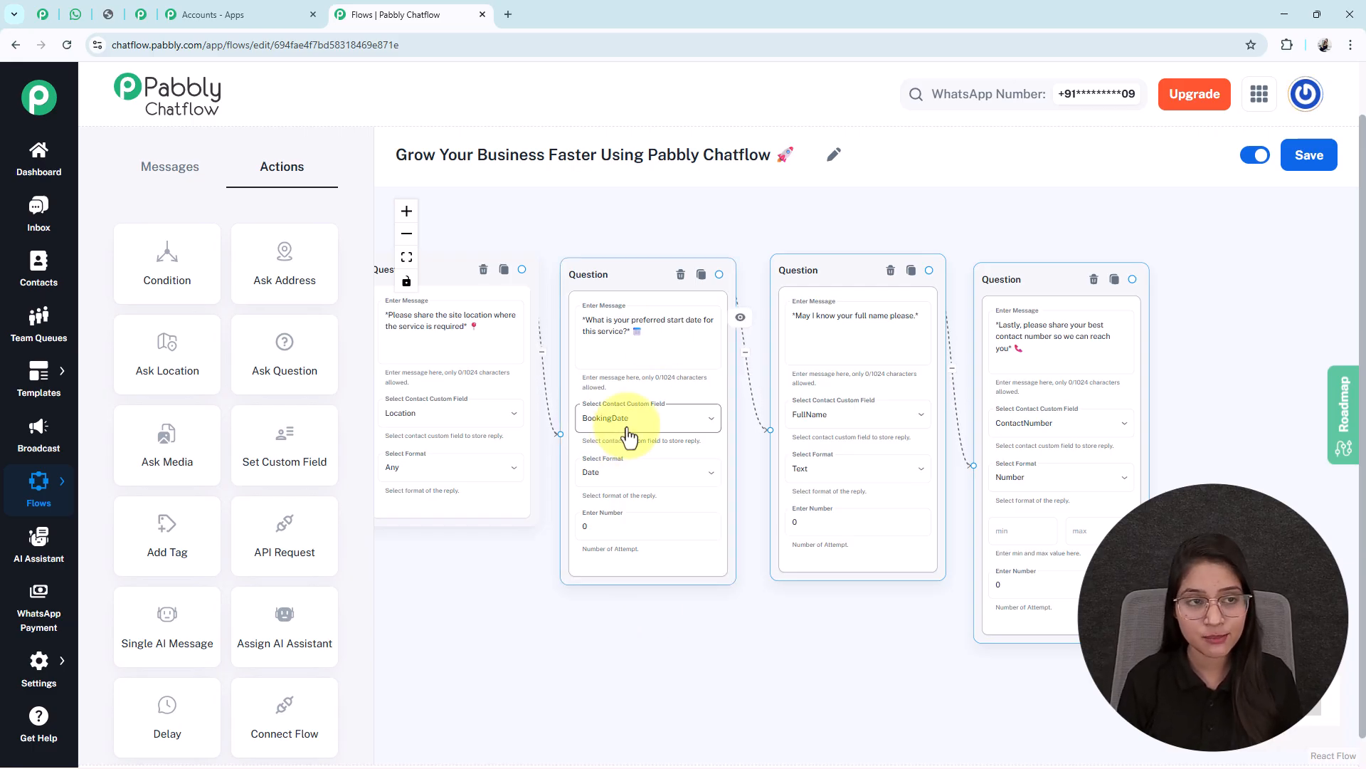
scroll(570, 463, down, 1)
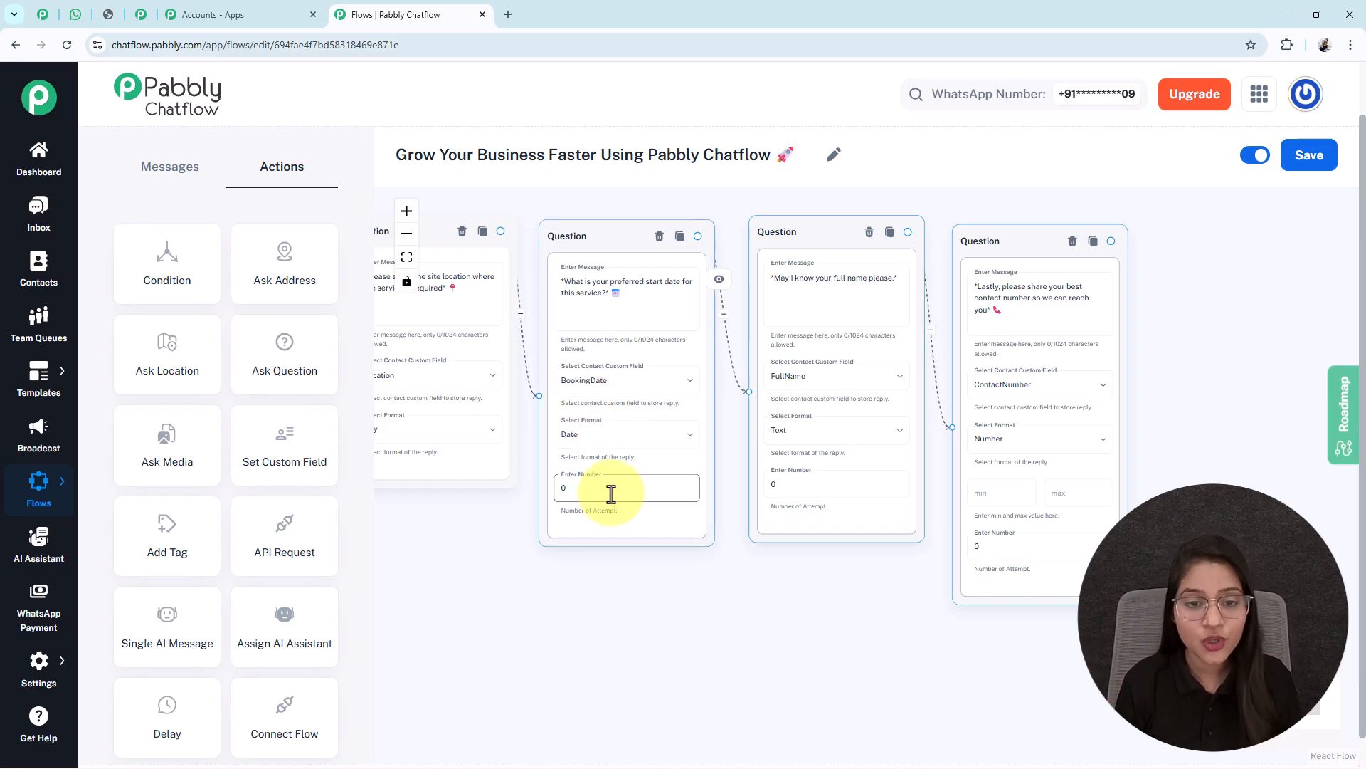
click(594, 293)
key(ctrl+a)
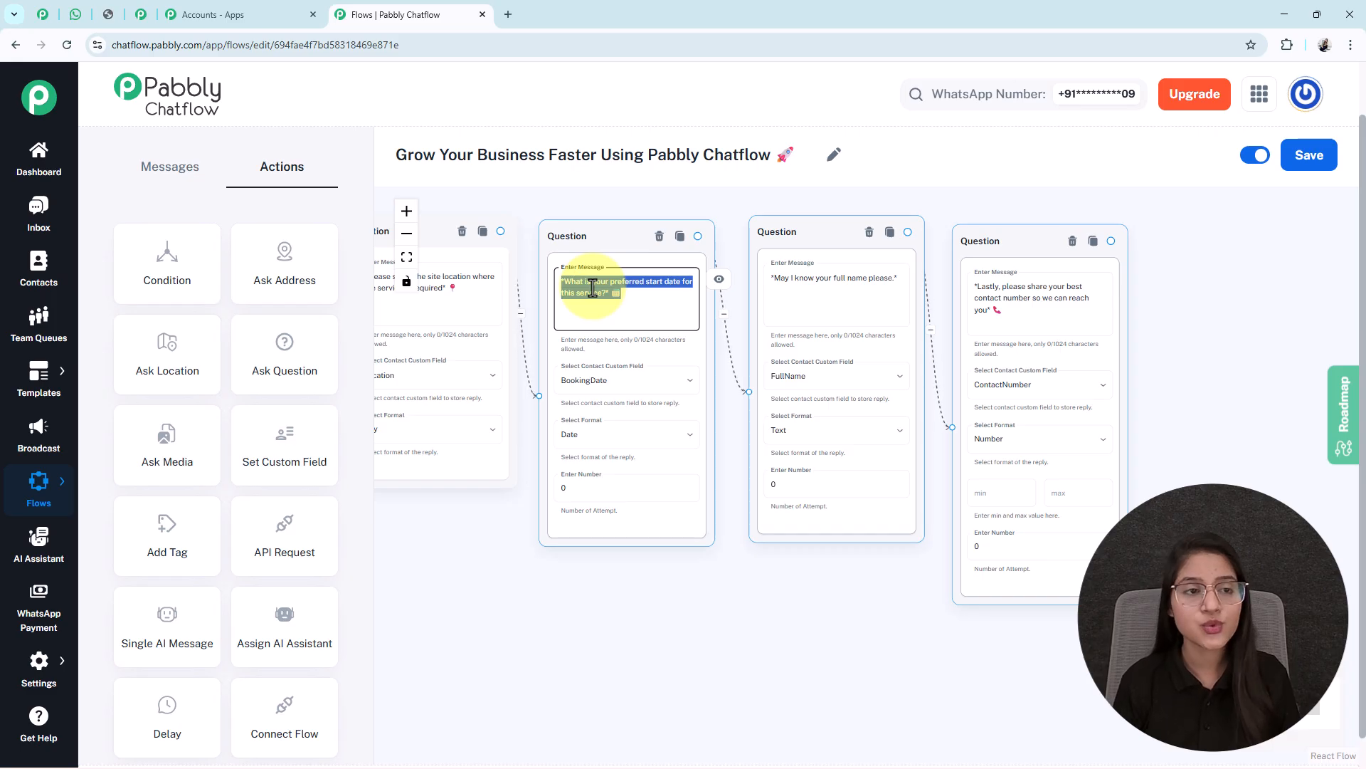
click(604, 439)
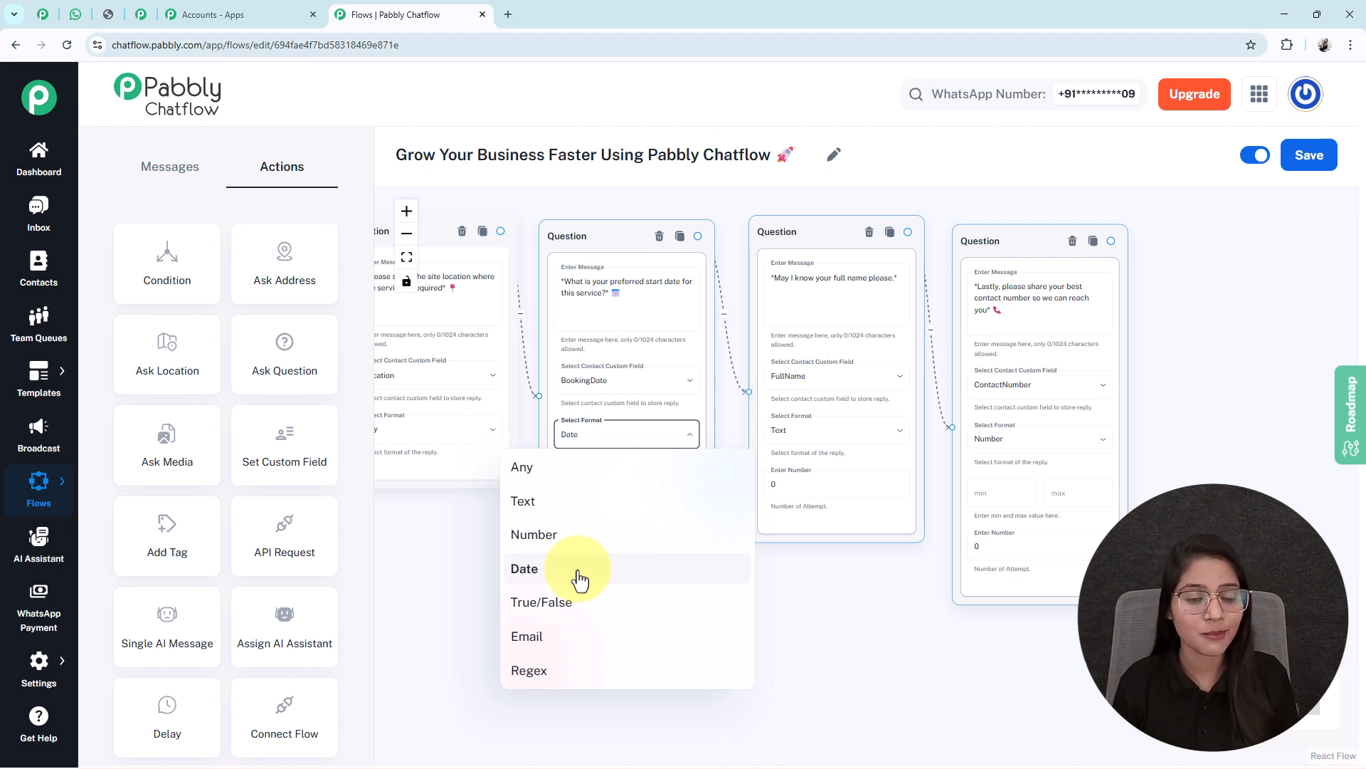
click(819, 599)
click(597, 494)
text(1)
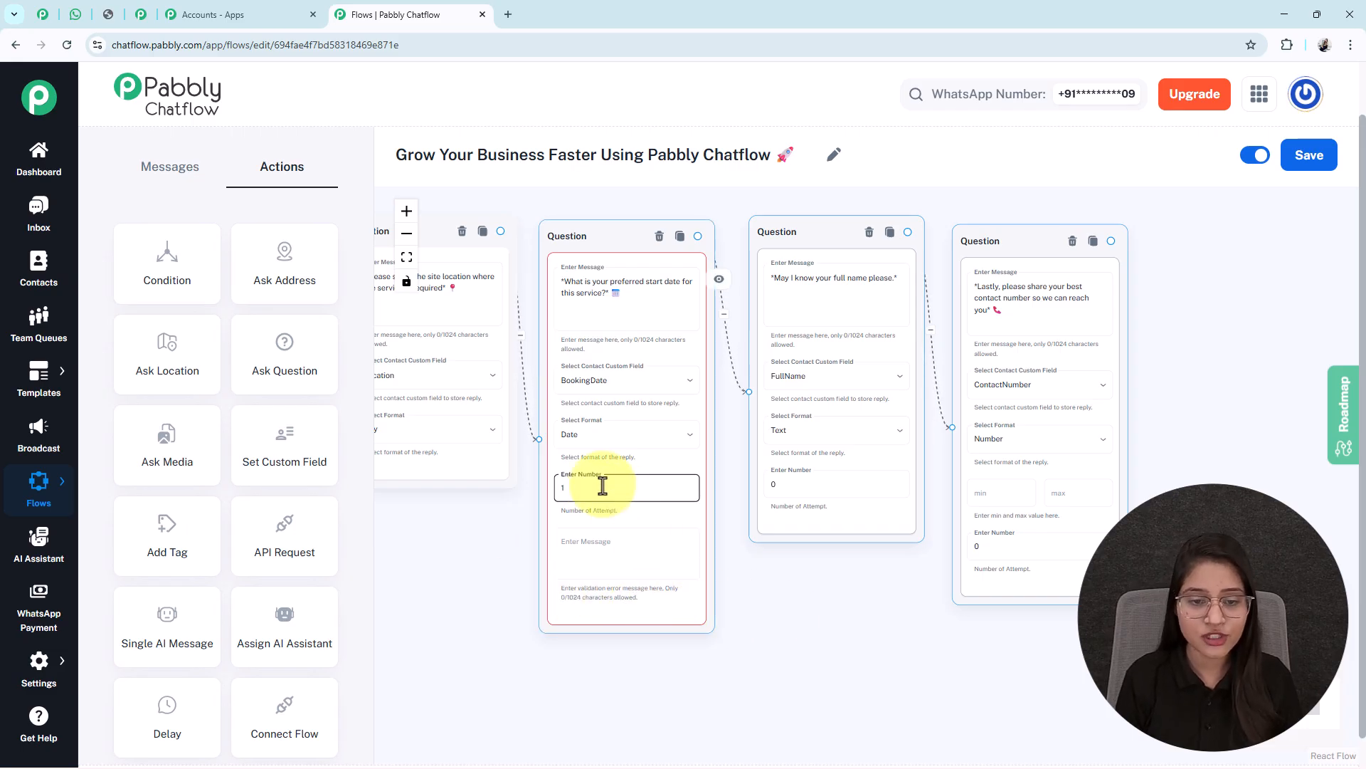
key(BackSpace)
text(0)
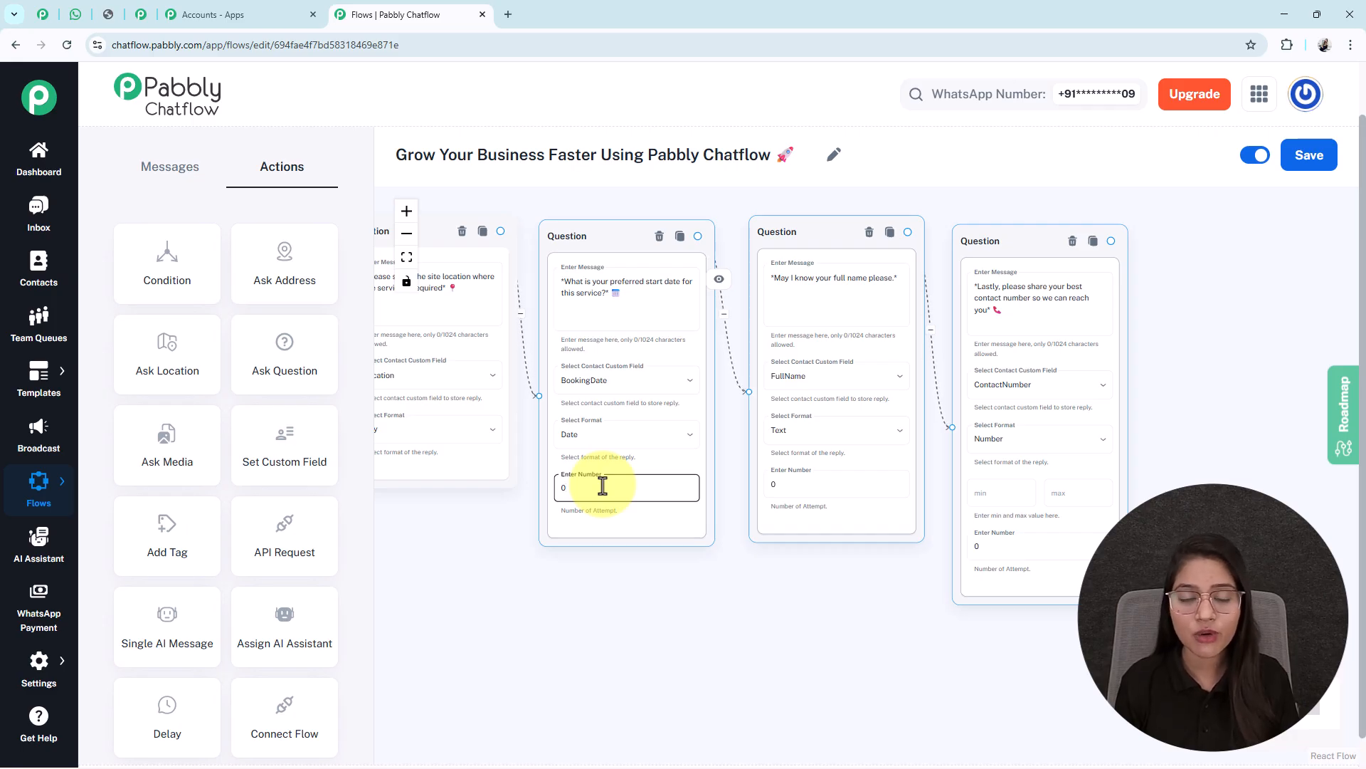
drag(875, 671, 687, 656)
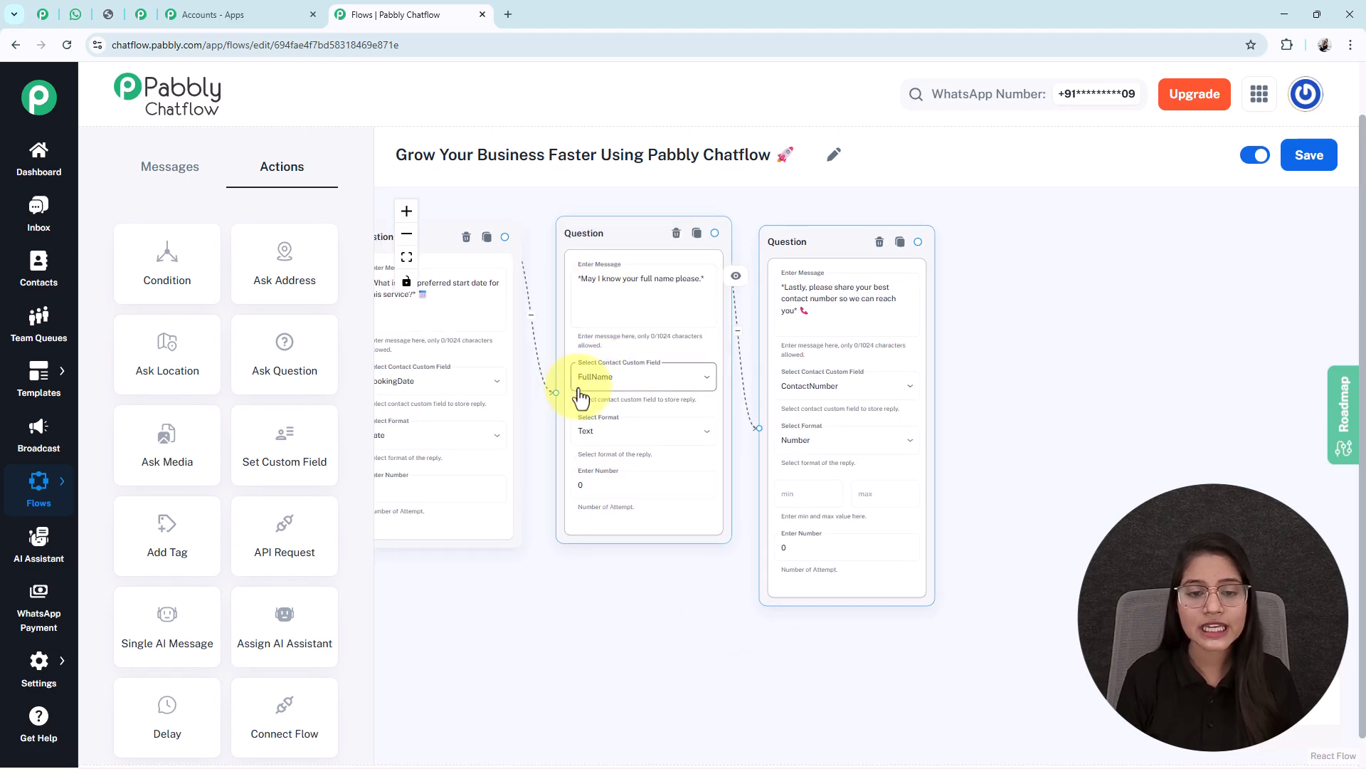
drag(1086, 519, 970, 533)
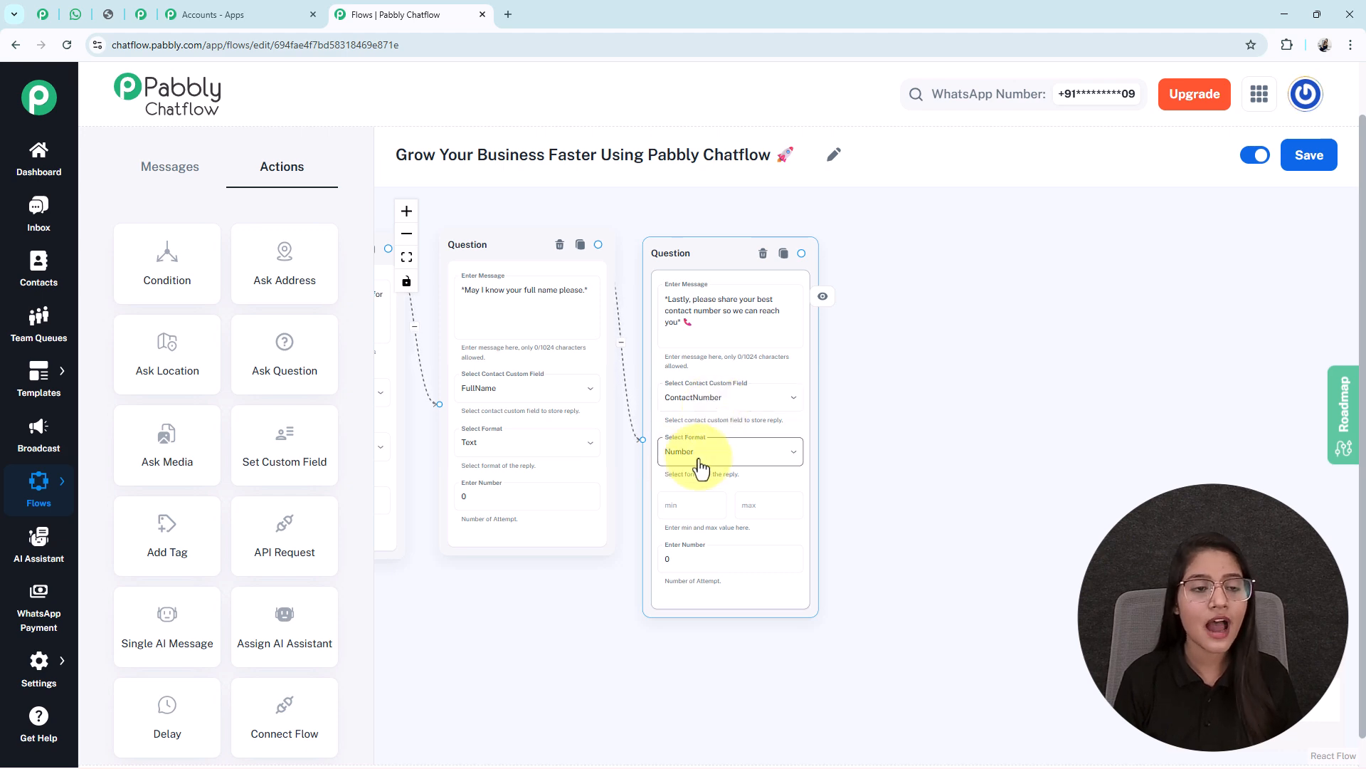
scroll(698, 467, up, 2)
drag(900, 600, 864, 579)
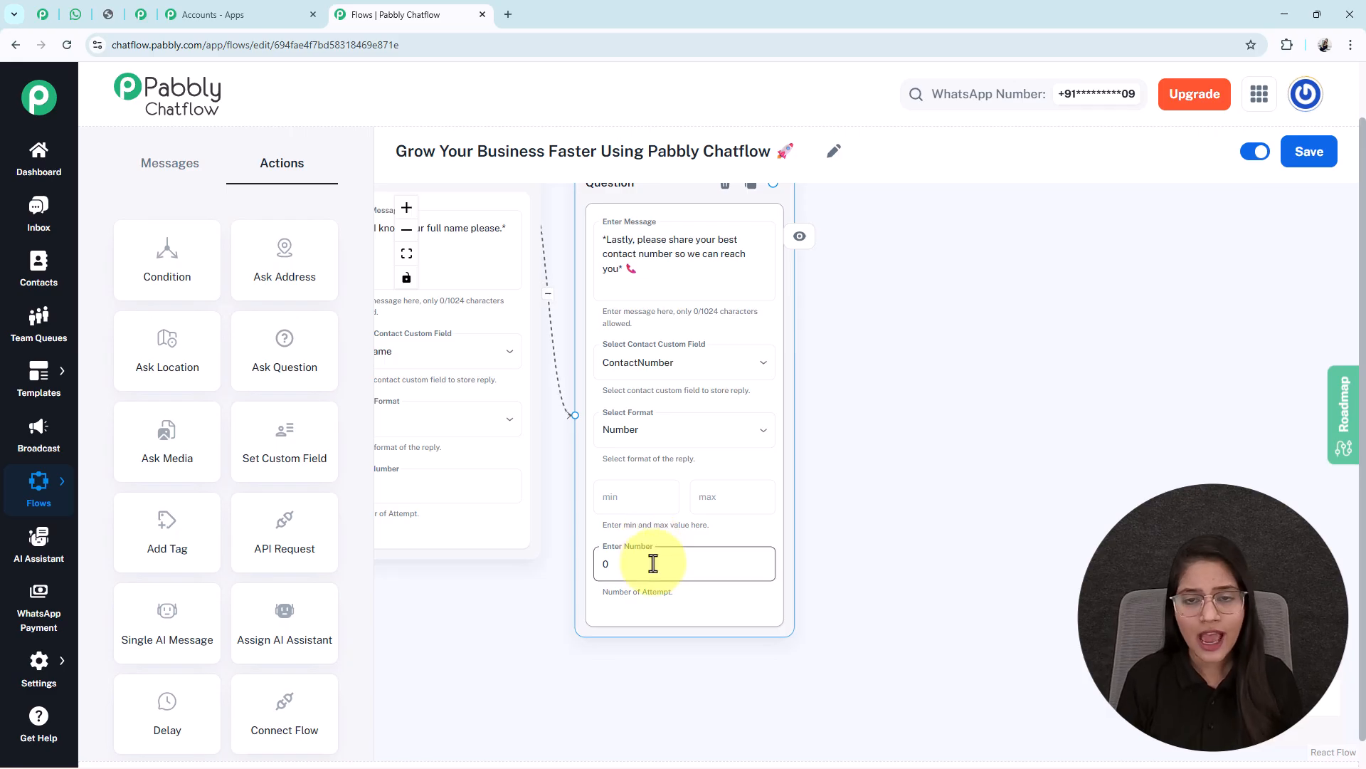
scroll(650, 561, down, 3)
drag(1015, 562, 857, 560)
scroll(1061, 574, down, 3)
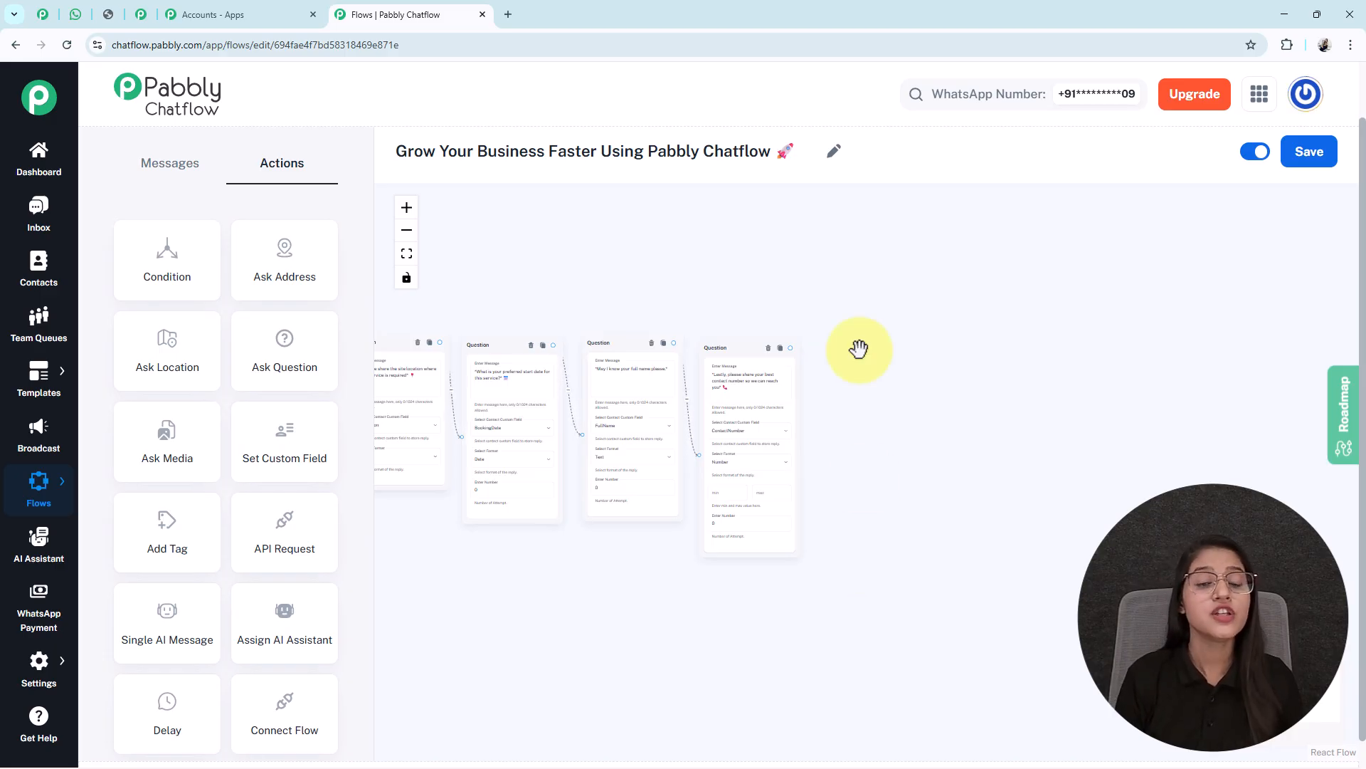
scroll(844, 460, down, 3)
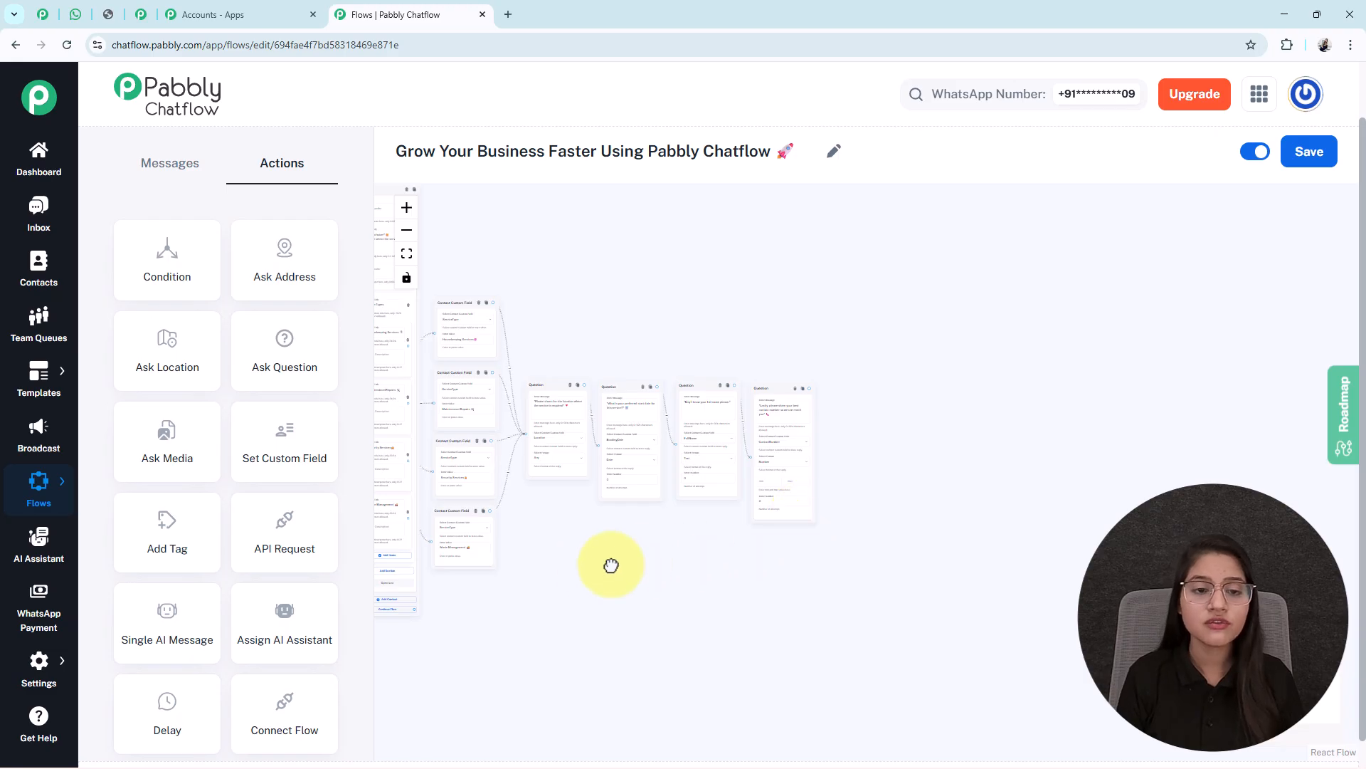
Add a Text Button message node after the Question steps
drag(592, 564, 695, 559)
click(176, 167)
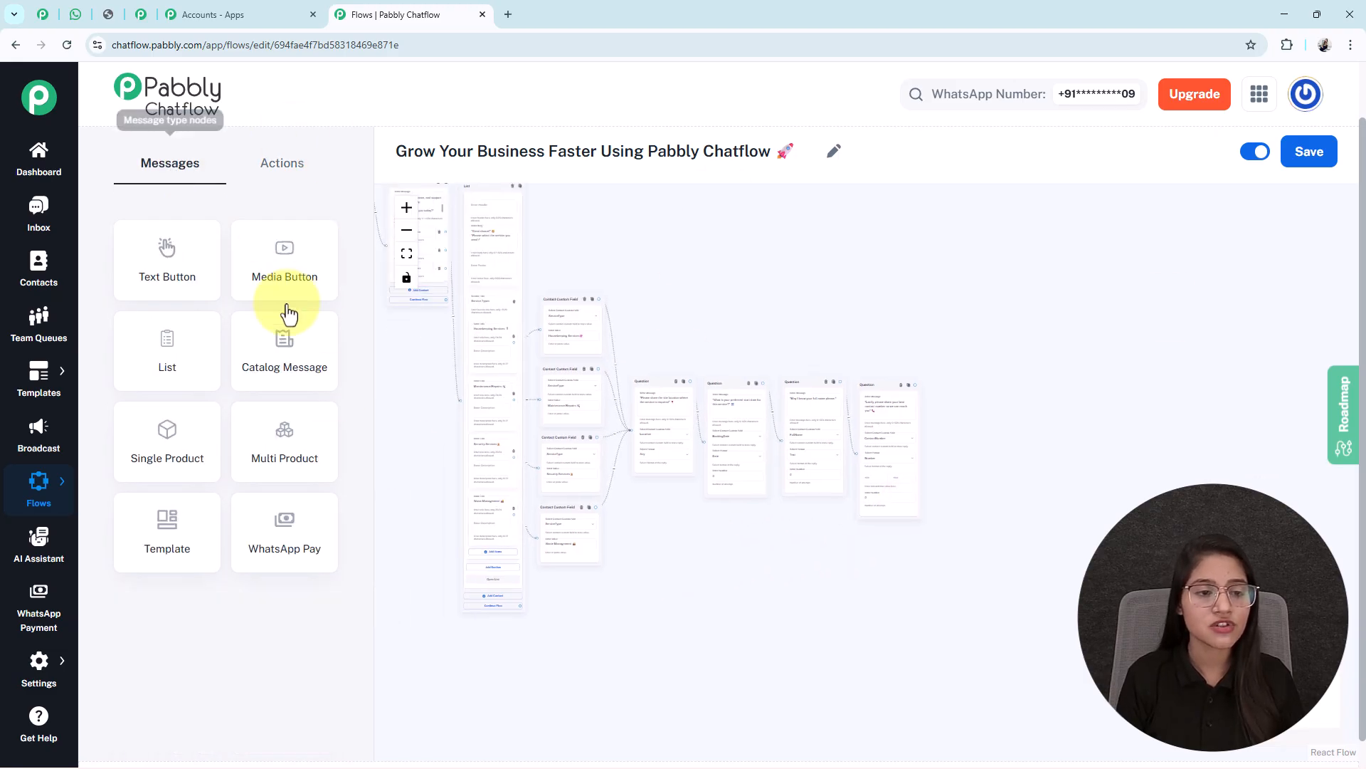
drag(171, 279, 1072, 455)
scroll(1071, 430, up, 5)
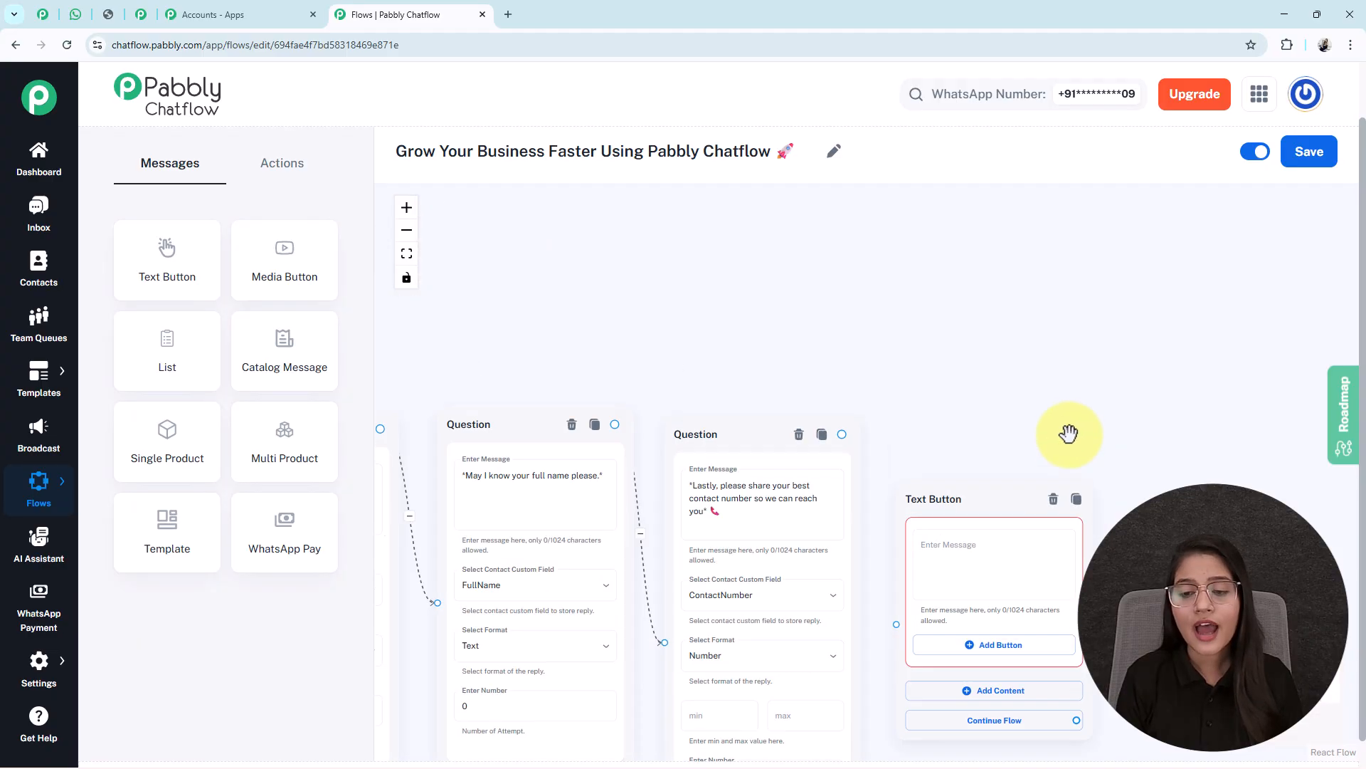
drag(1022, 275, 1024, 157)
drag(1200, 516, 1202, 463)
scroll(1202, 463, up, 2)
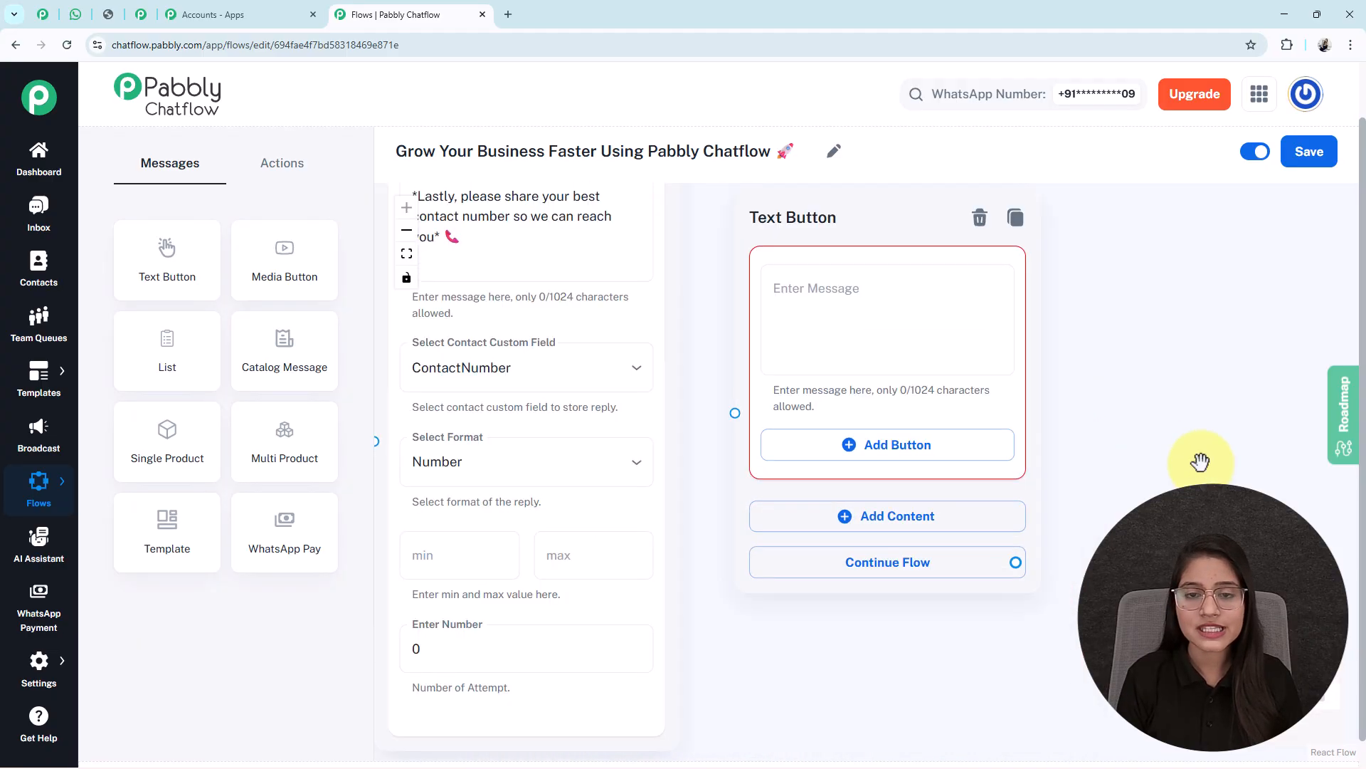
drag(1137, 415, 1173, 490)
Paste the service request summary with FullName, Location, ServiceType and BookingDate placeholders
click(865, 389)
key(ctrl+v)
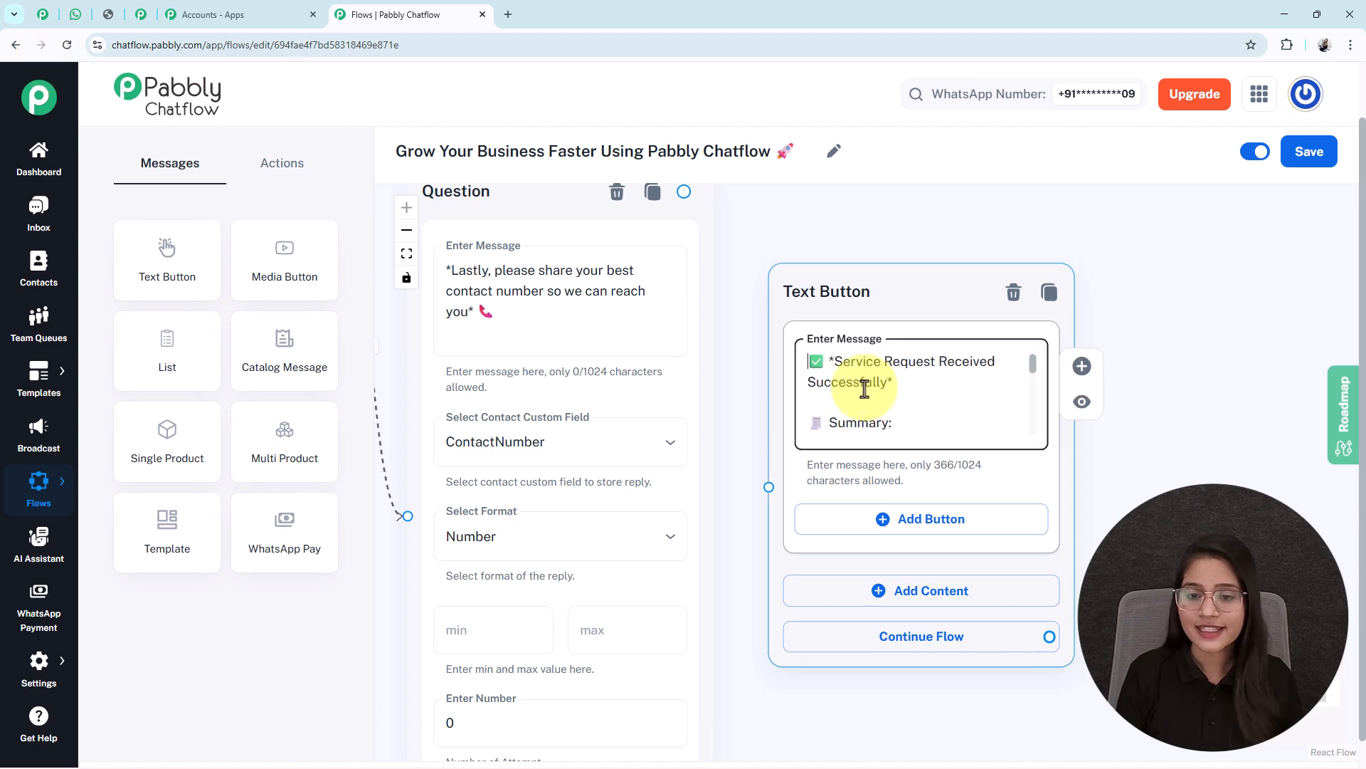
scroll(865, 389, down, 3)
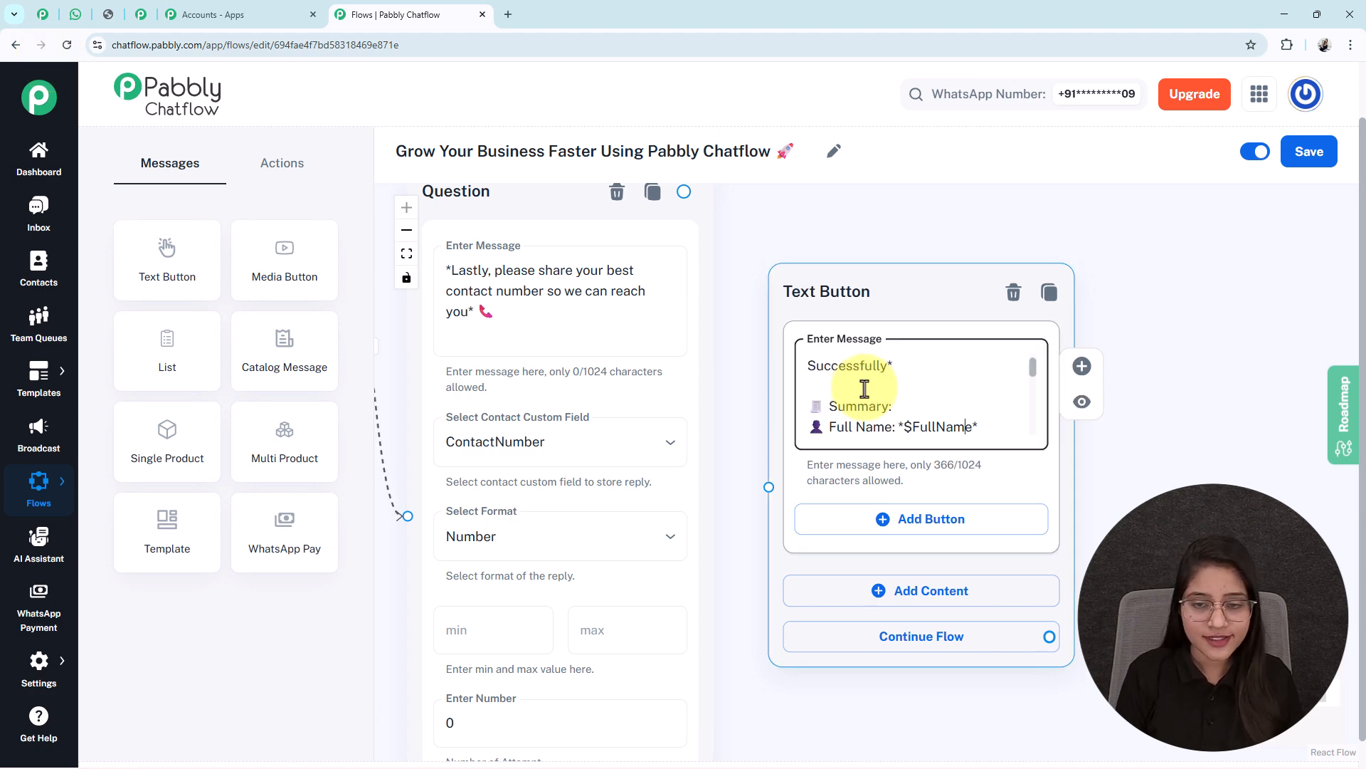
key(Down)
key(Down)
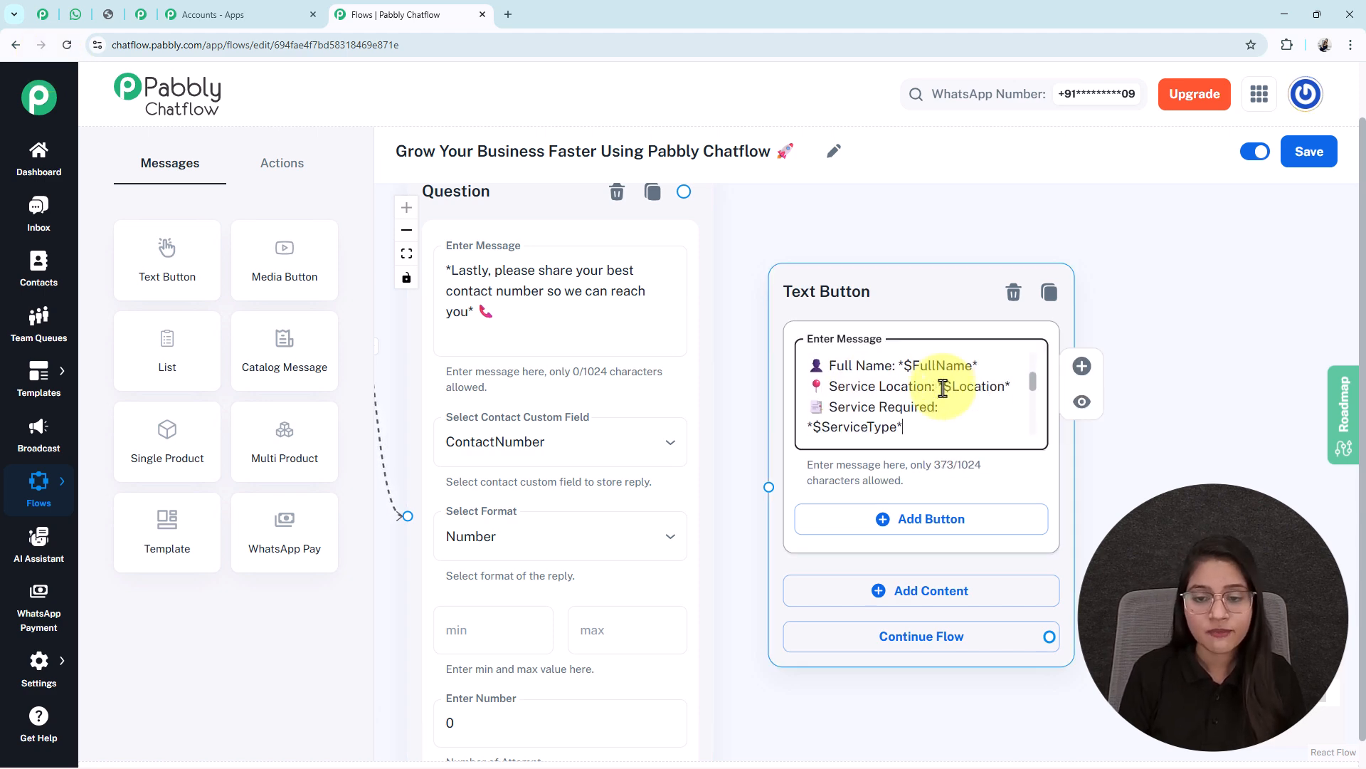
key(Down)
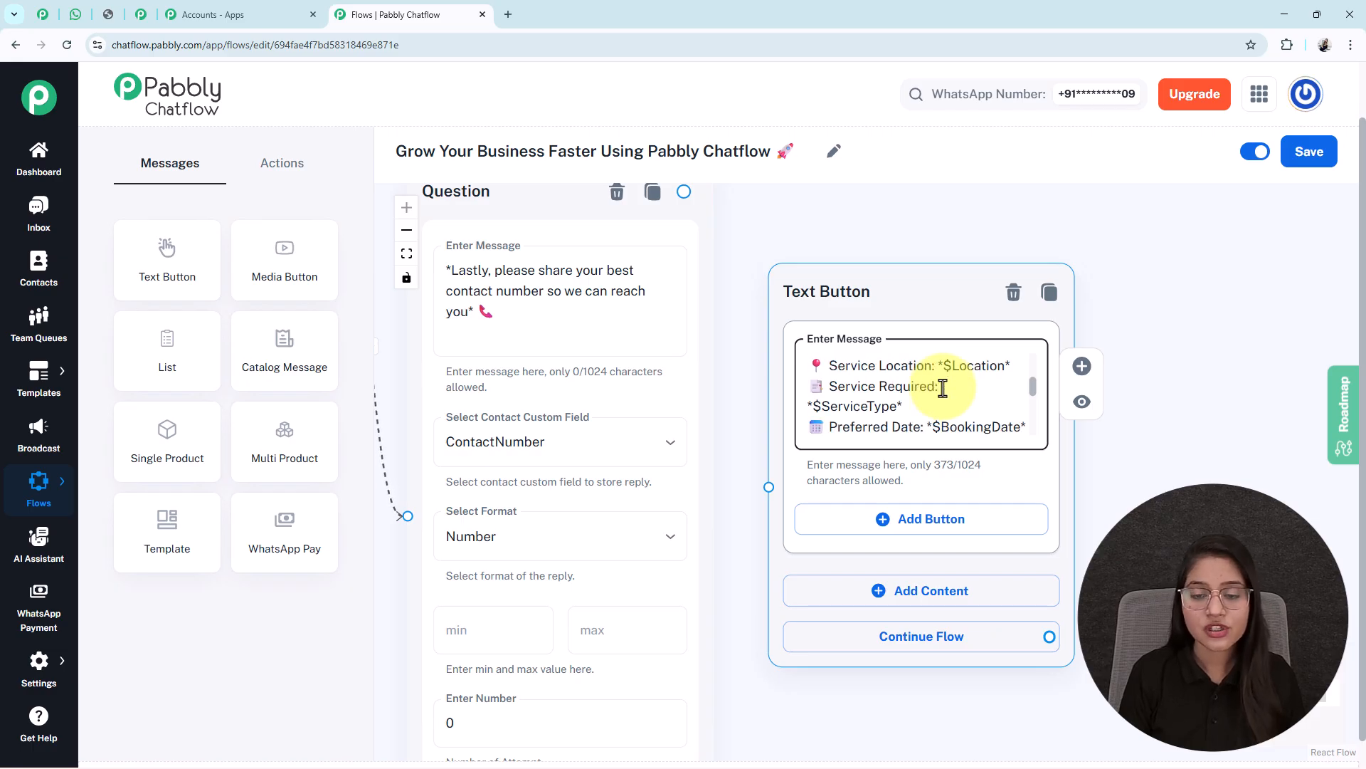
key(Down)
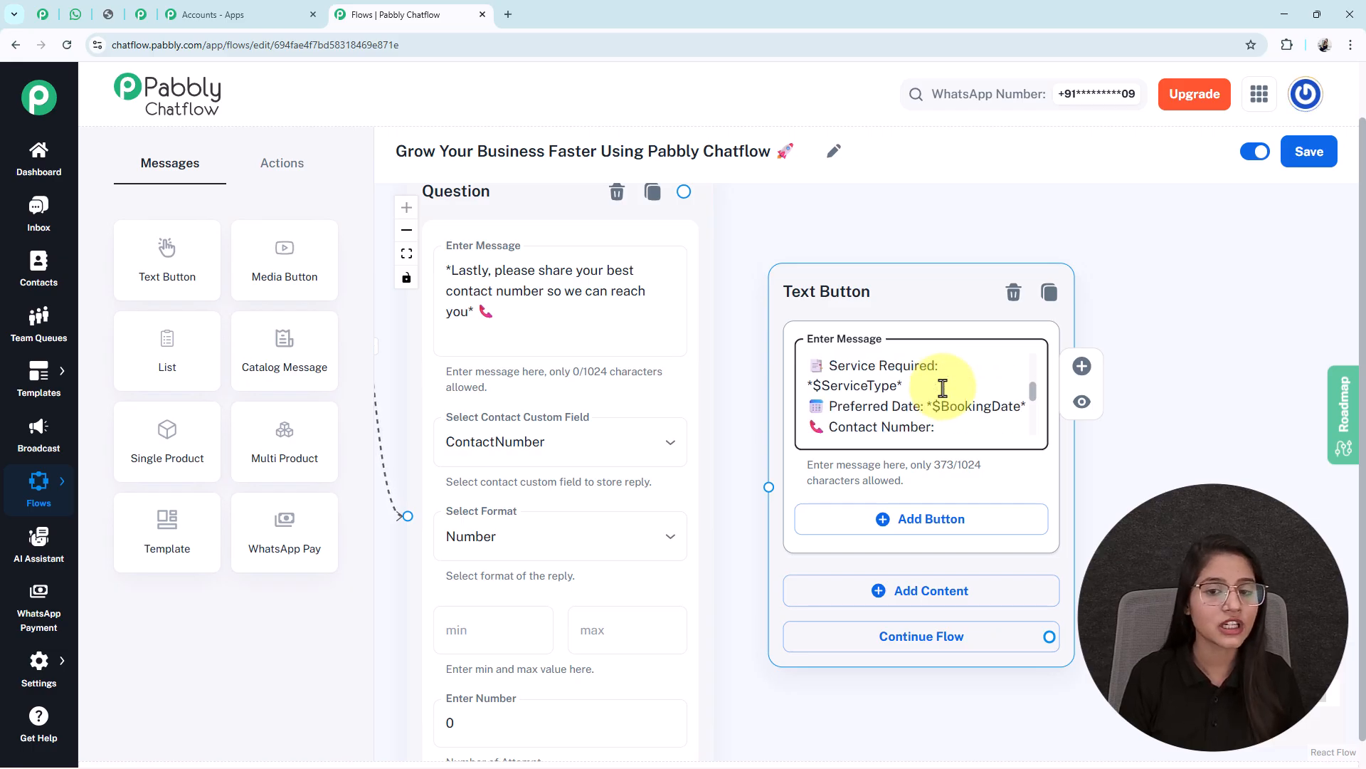
key(Up)
key(Up)
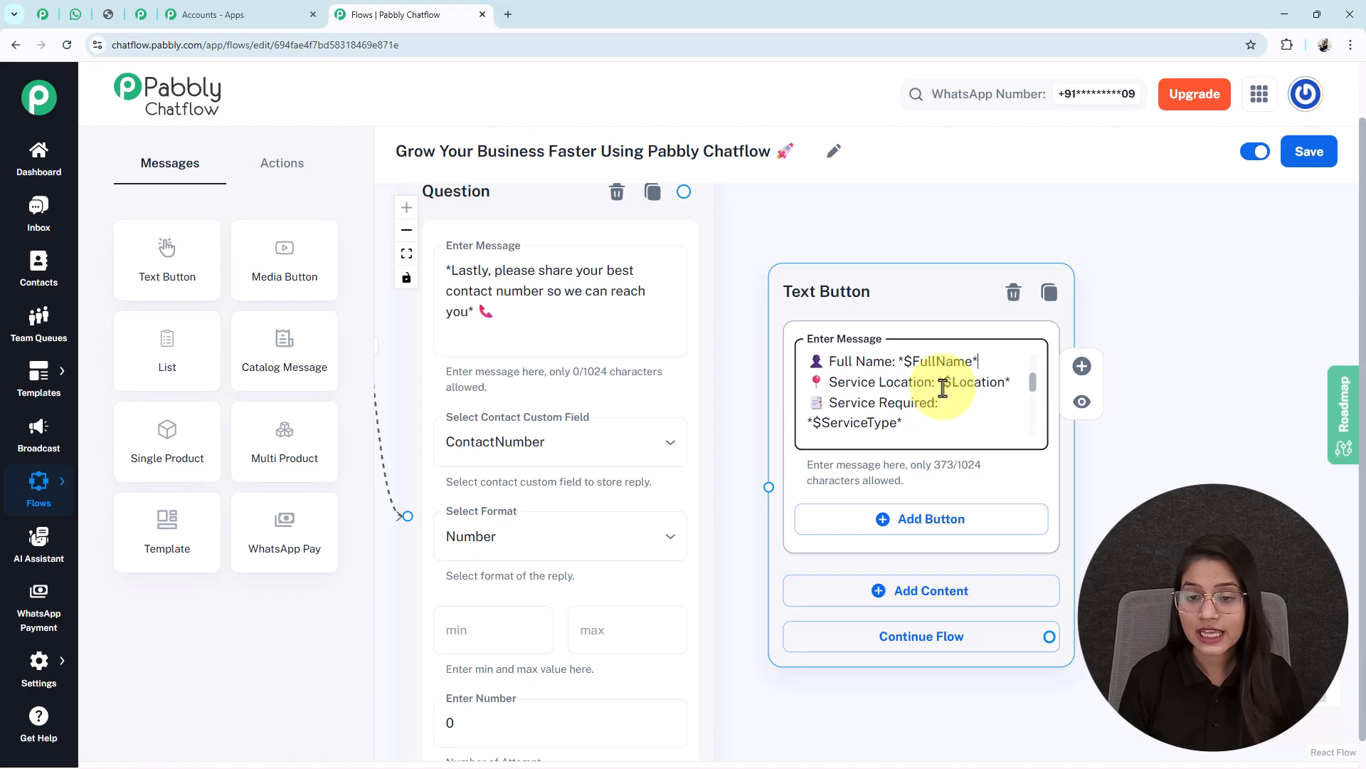
double_click(975, 383)
double_click(844, 426)
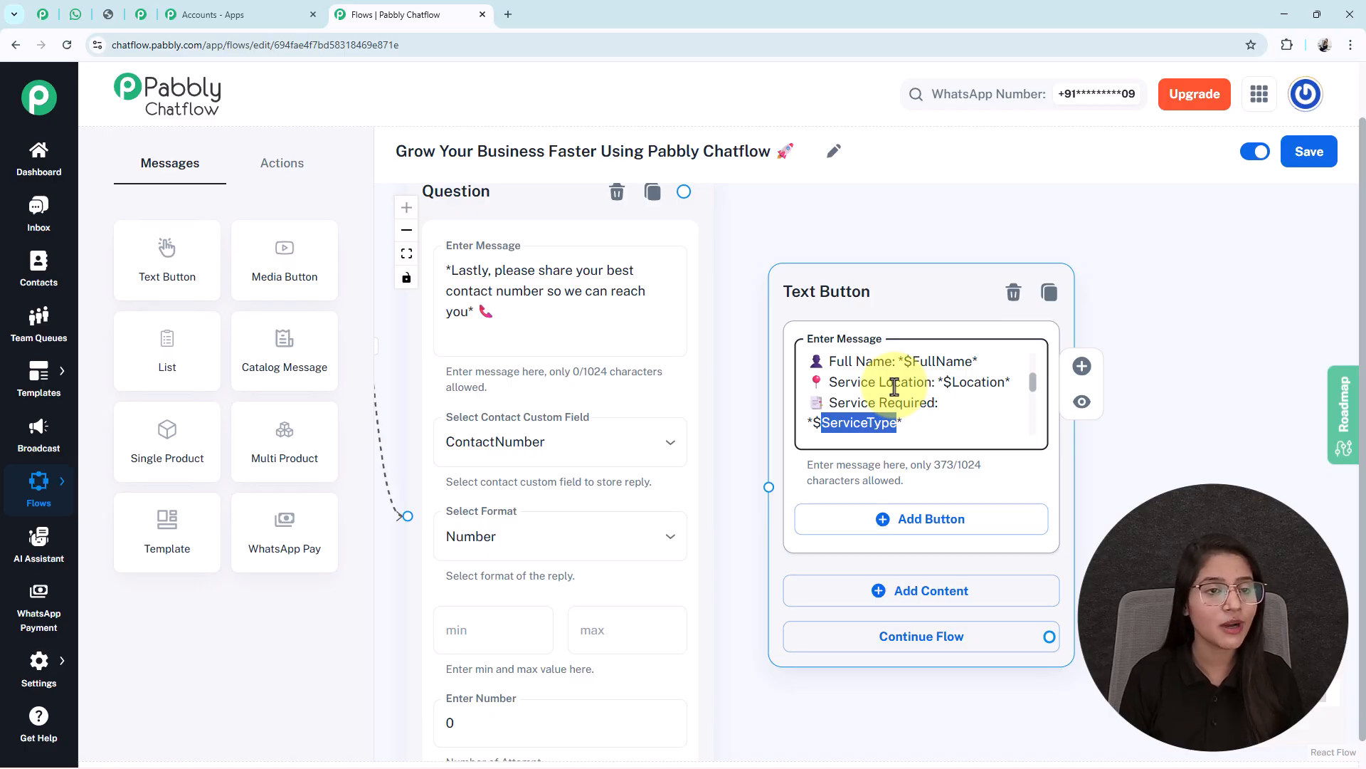
scroll(894, 387, down, 4)
Connect the contact-number Question node to the summary Text Button and fit the flow
drag(908, 601, 1174, 587)
drag(631, 628, 766, 627)
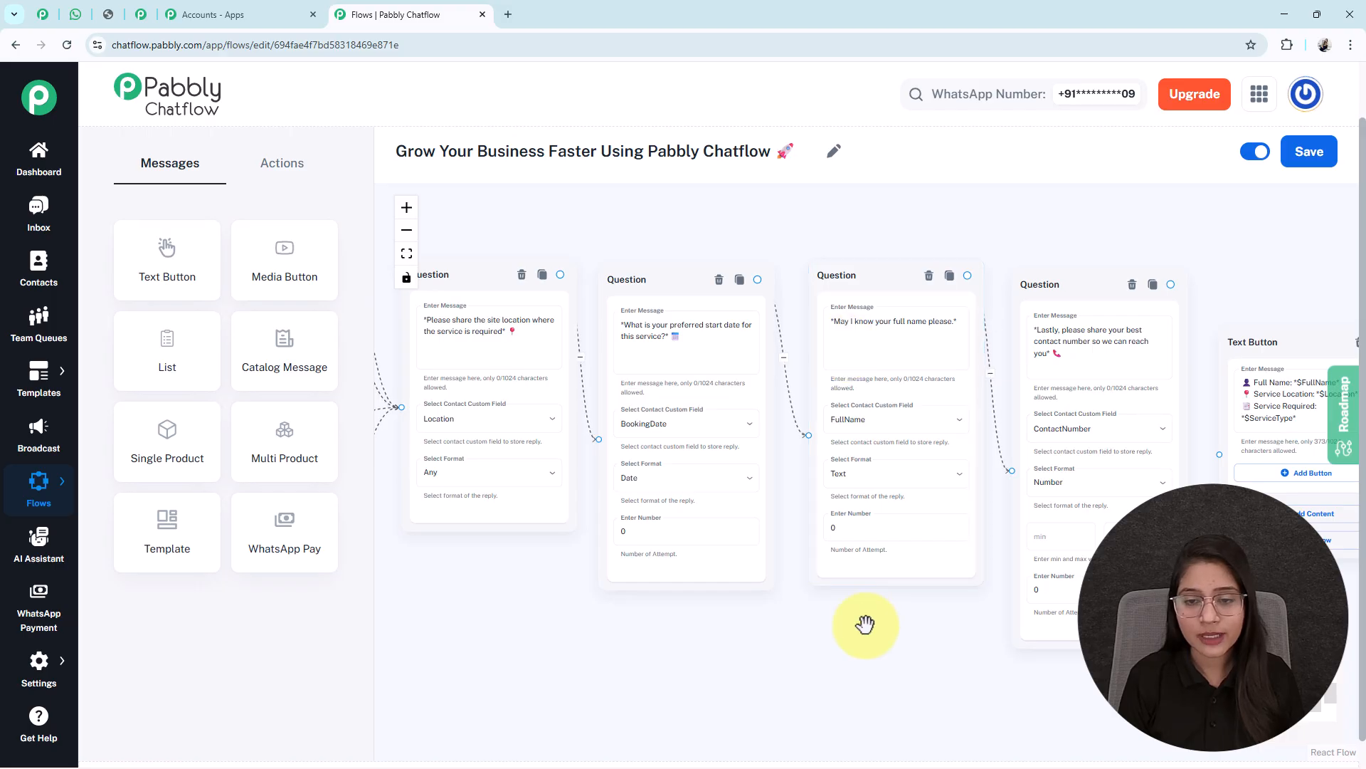
scroll(856, 388, up, 4)
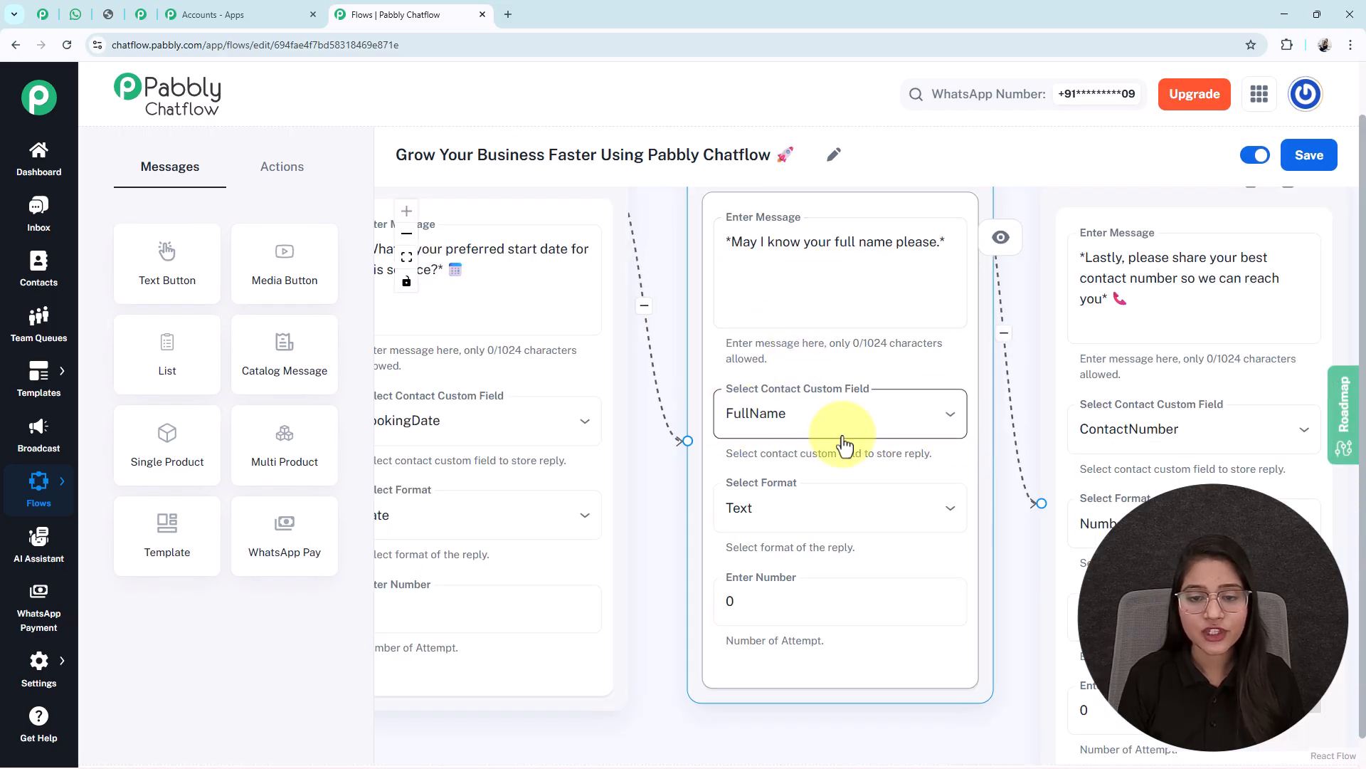
drag(1004, 540, 891, 595)
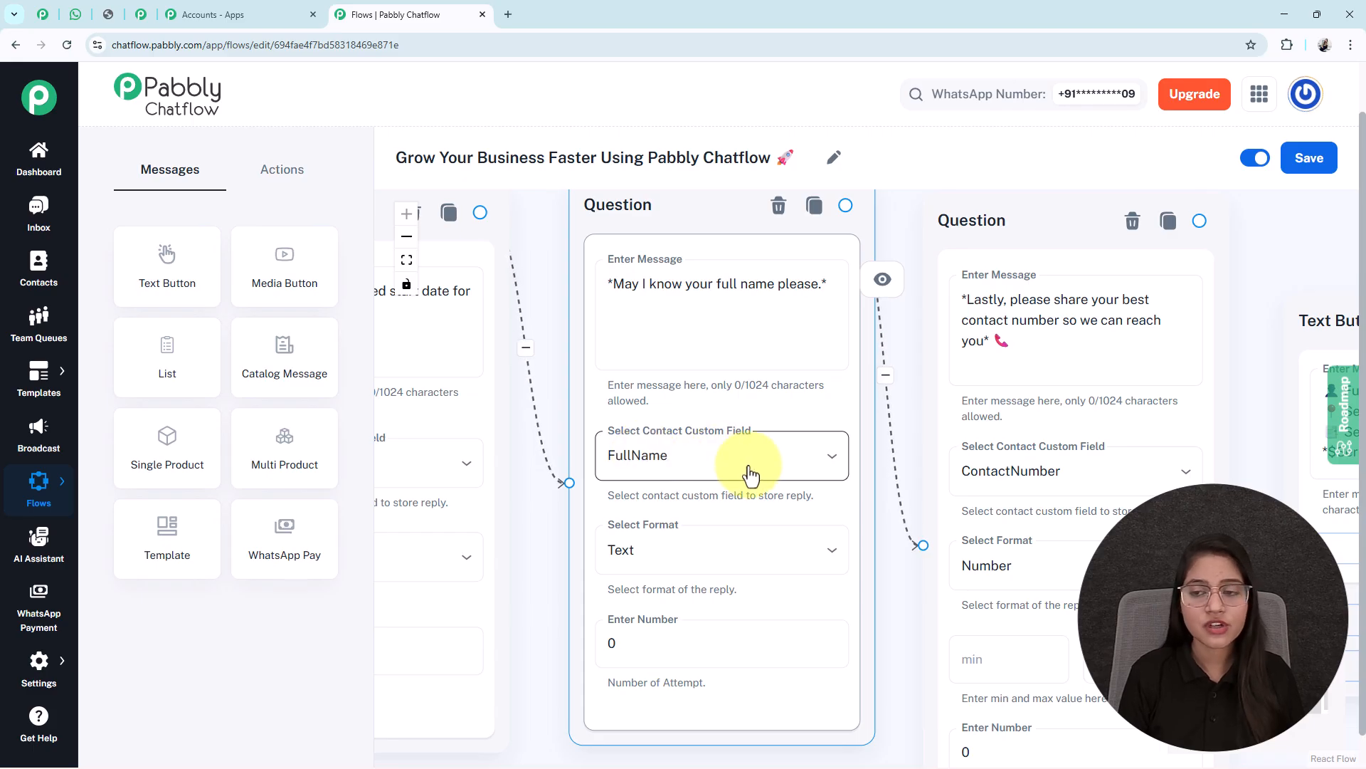
drag(1229, 442, 644, 399)
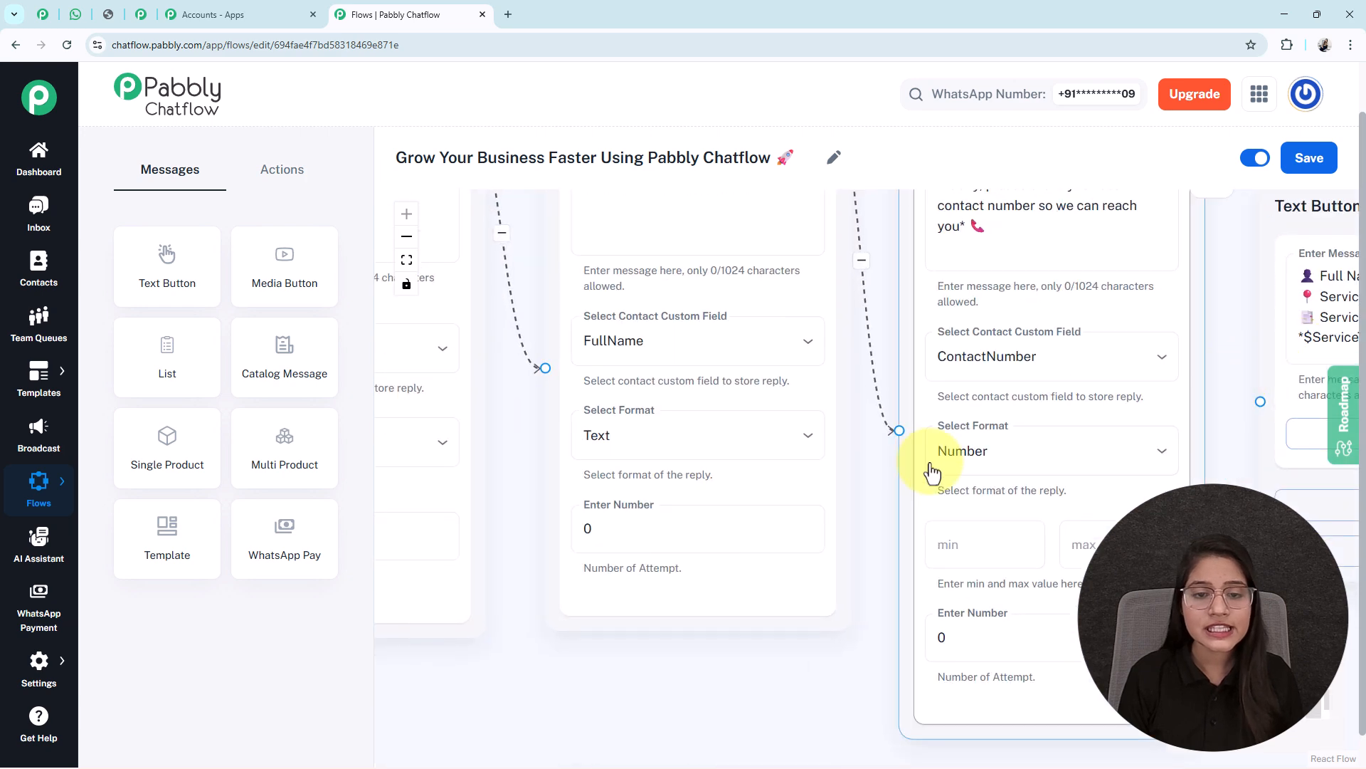
scroll(900, 502, down, 5)
drag(728, 629, 744, 676)
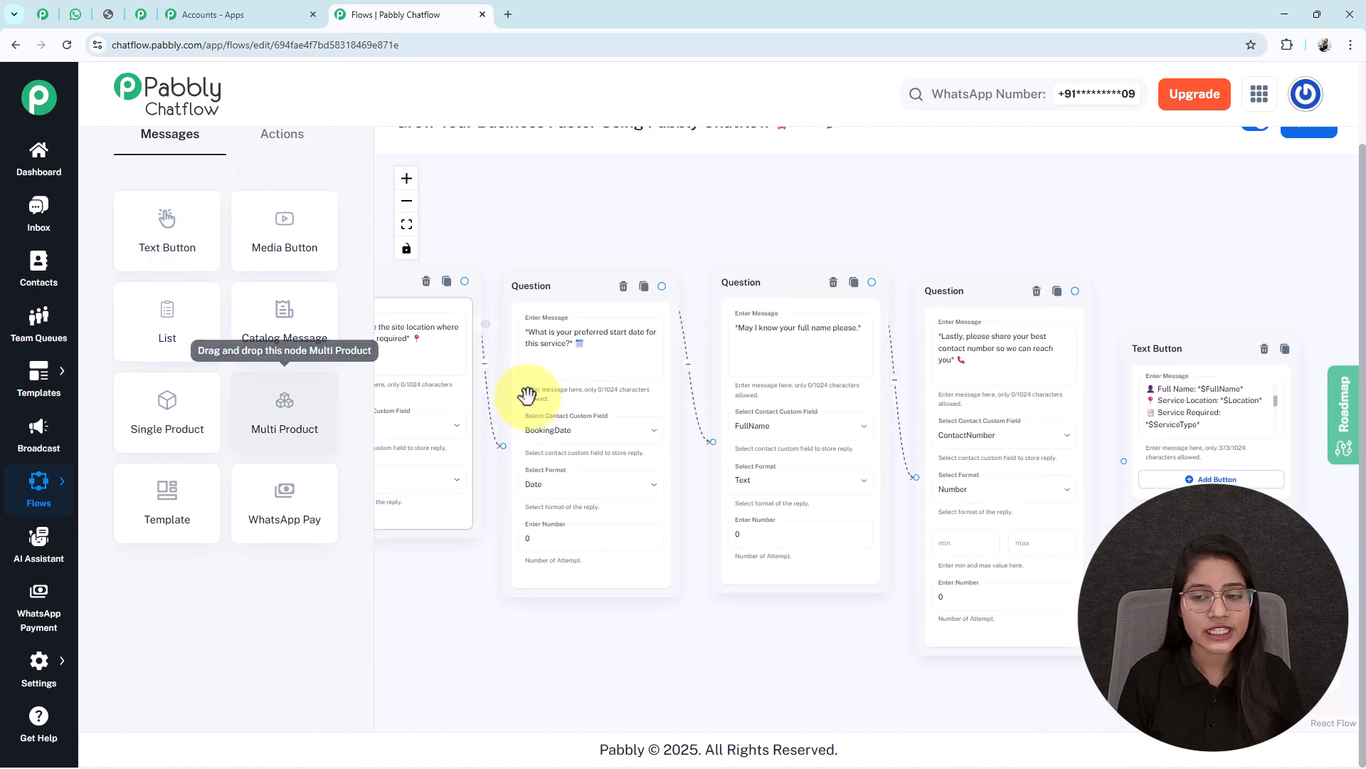
scroll(1268, 397, up, 1)
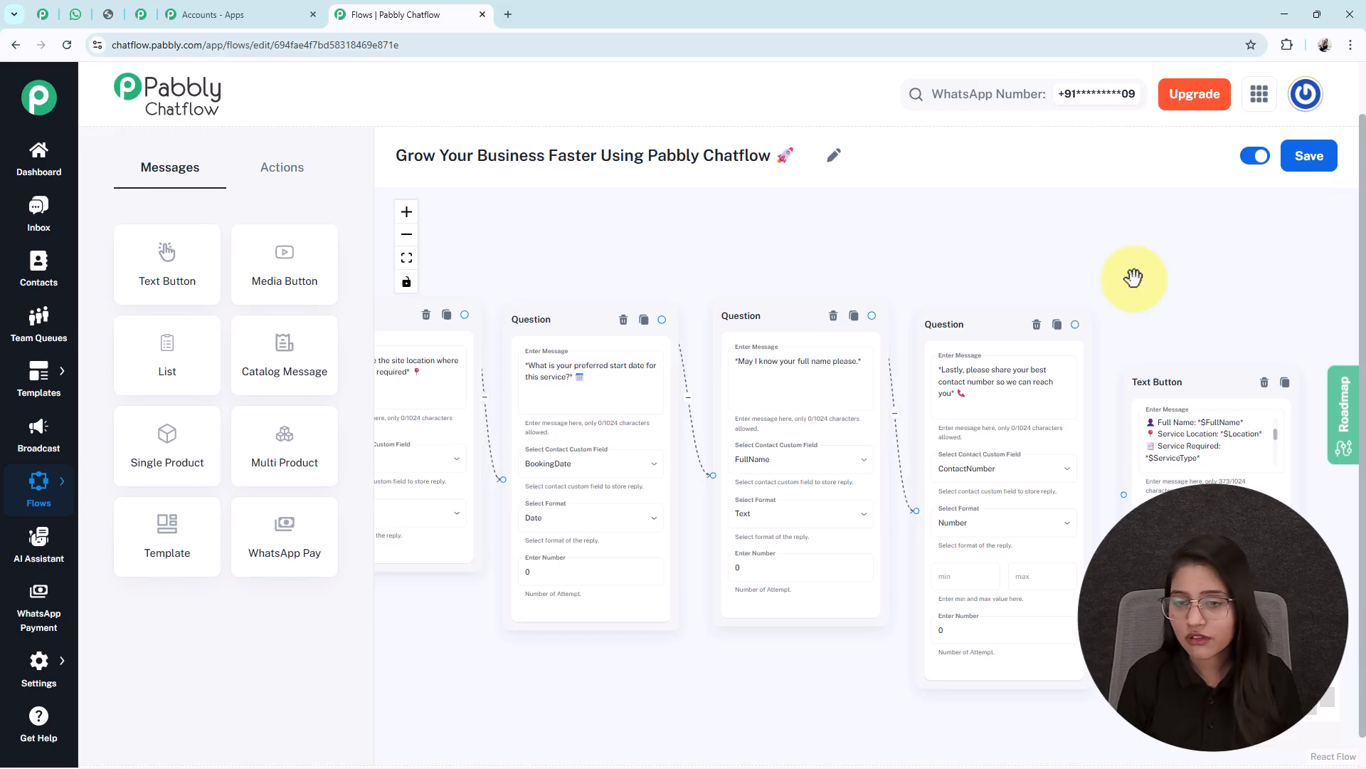
drag(1076, 325, 1125, 494)
click(407, 258)
scroll(580, 351, up, 5)
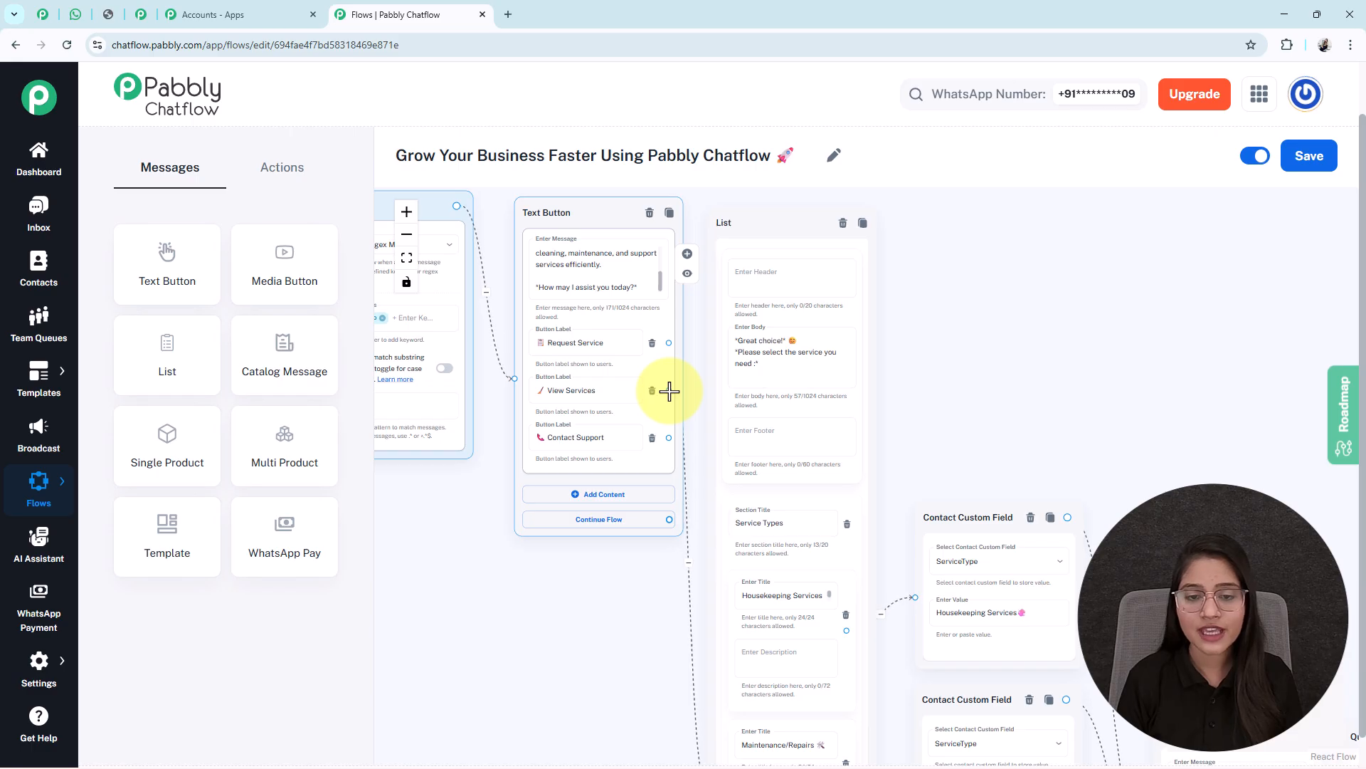
Branch a Text Button from View Services listing Home & Office Cleaning, Deep Cleaning Services, Maintenance & Repairs
drag(669, 390, 1247, 393)
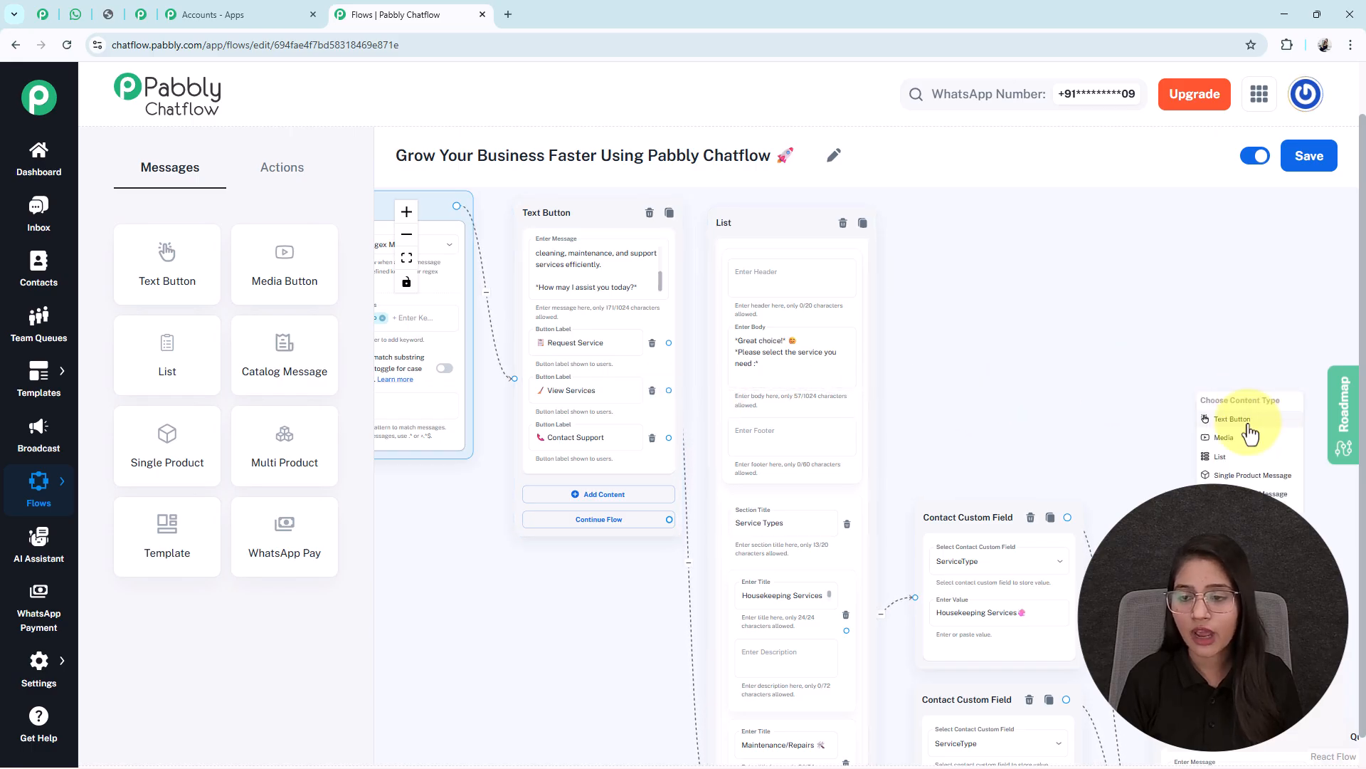
click(1249, 432)
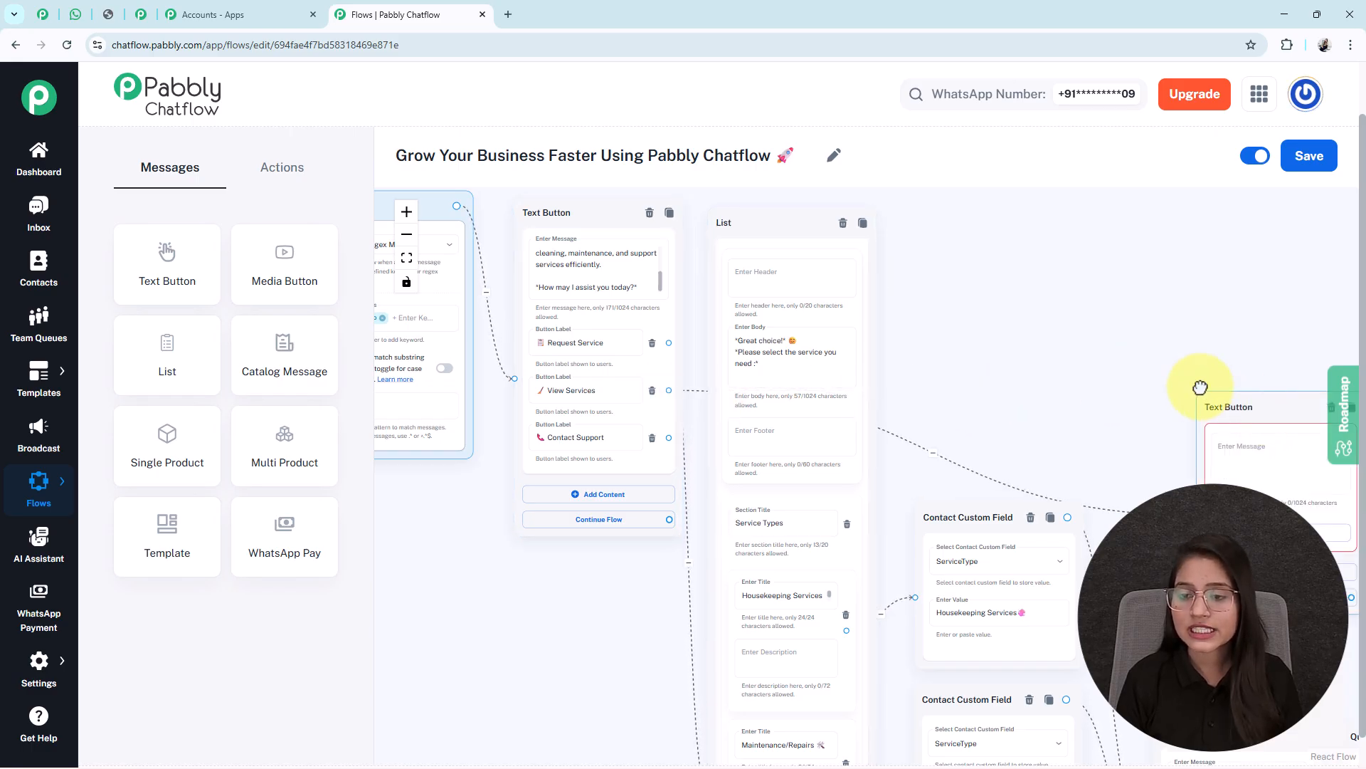
drag(1153, 357, 860, 359)
scroll(960, 383, up, 4)
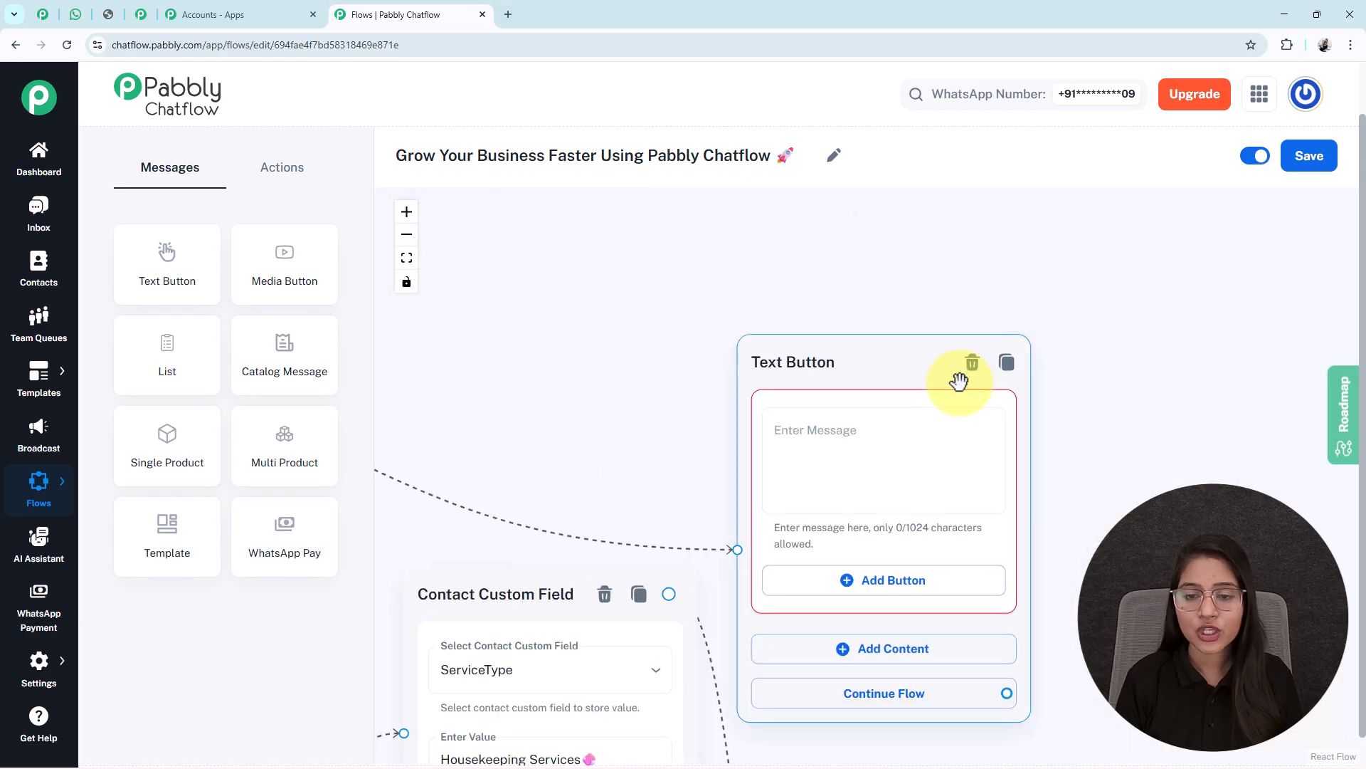
drag(1143, 484, 1208, 384)
click(992, 388)
key(ctrl+v)
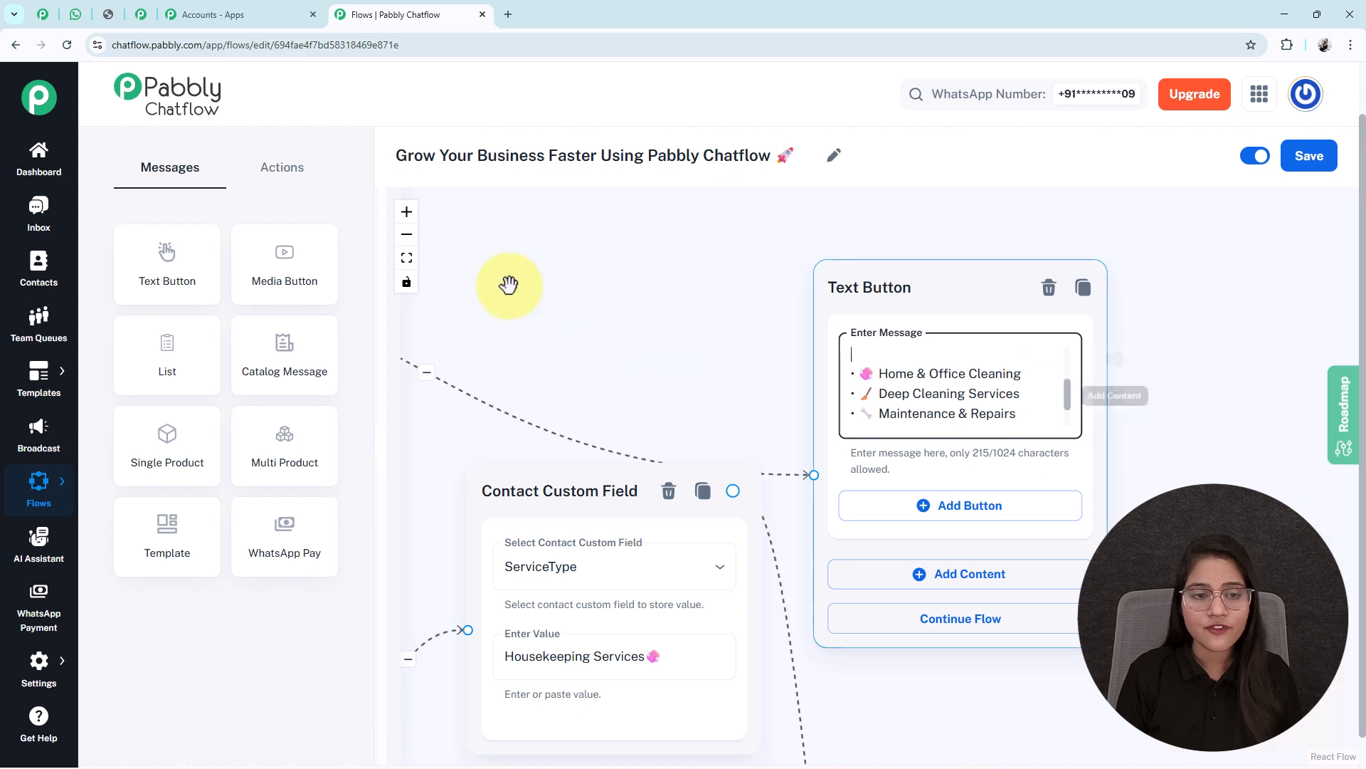
click(406, 257)
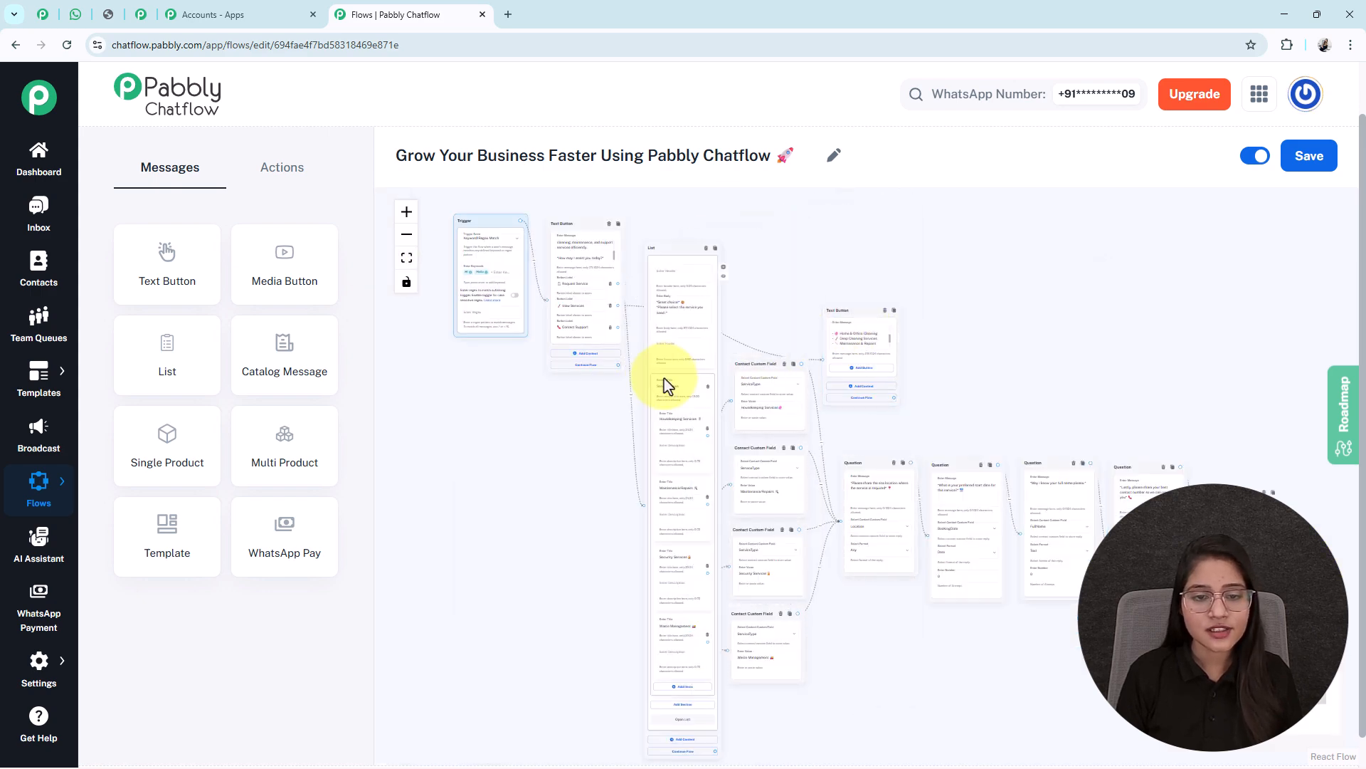
scroll(625, 460, up, 5)
scroll(670, 534, up, 5)
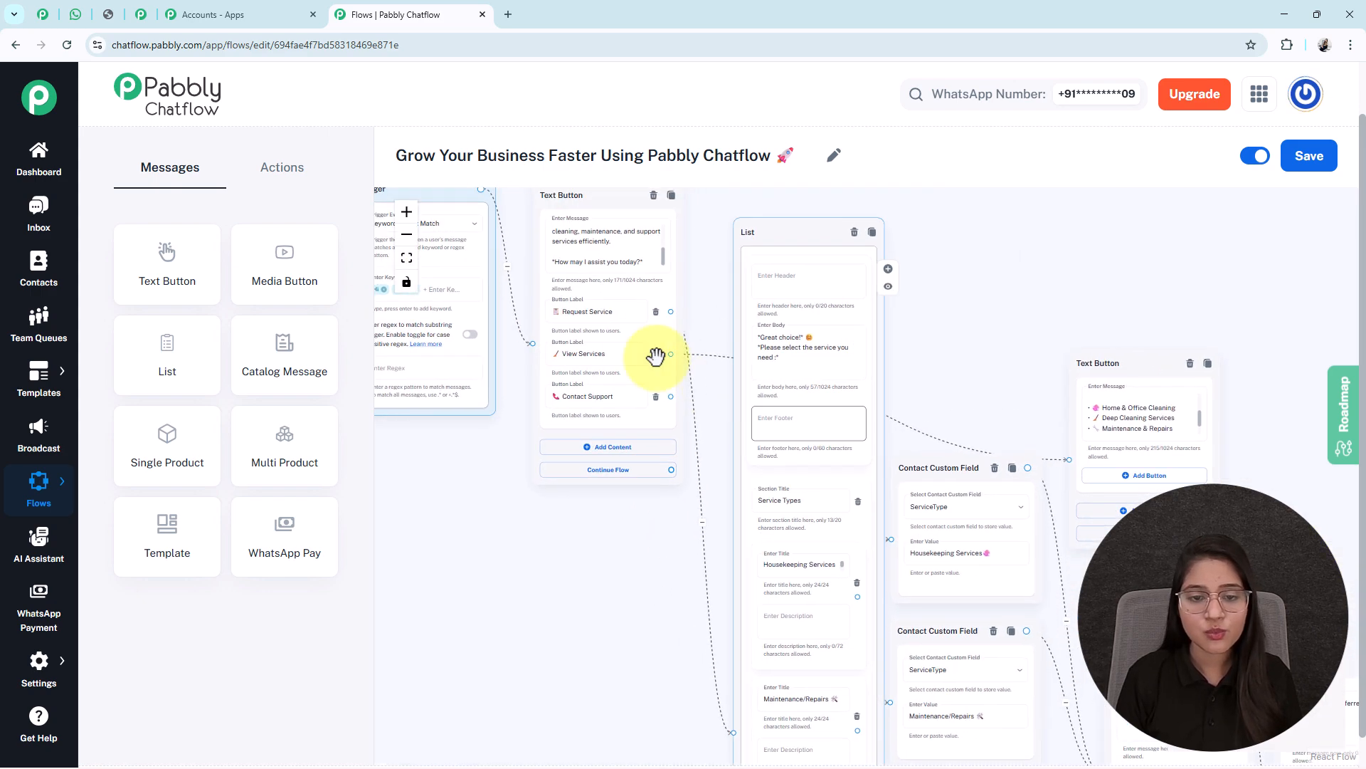
drag(731, 662, 713, 506)
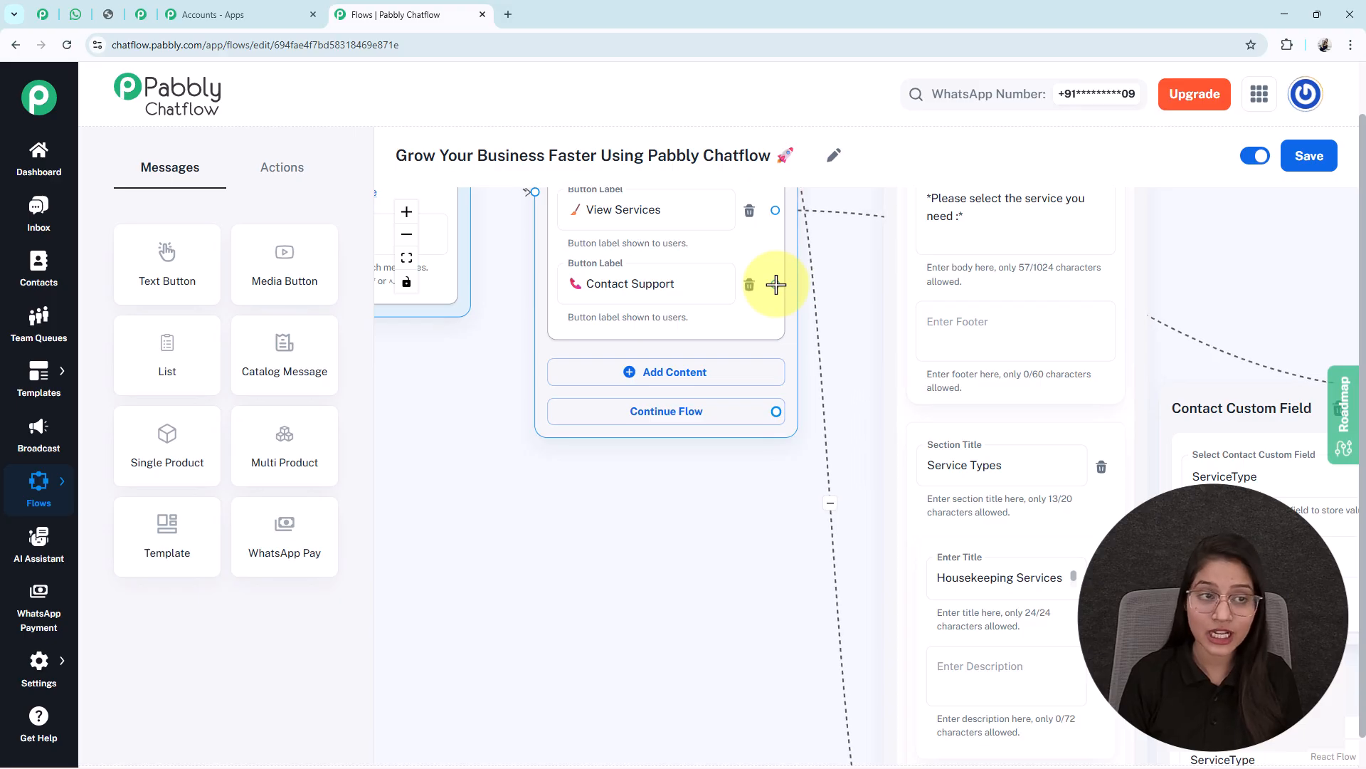
Branch a Text Button from Contact Support containing the support phone and e-mail message
drag(775, 284, 445, 618)
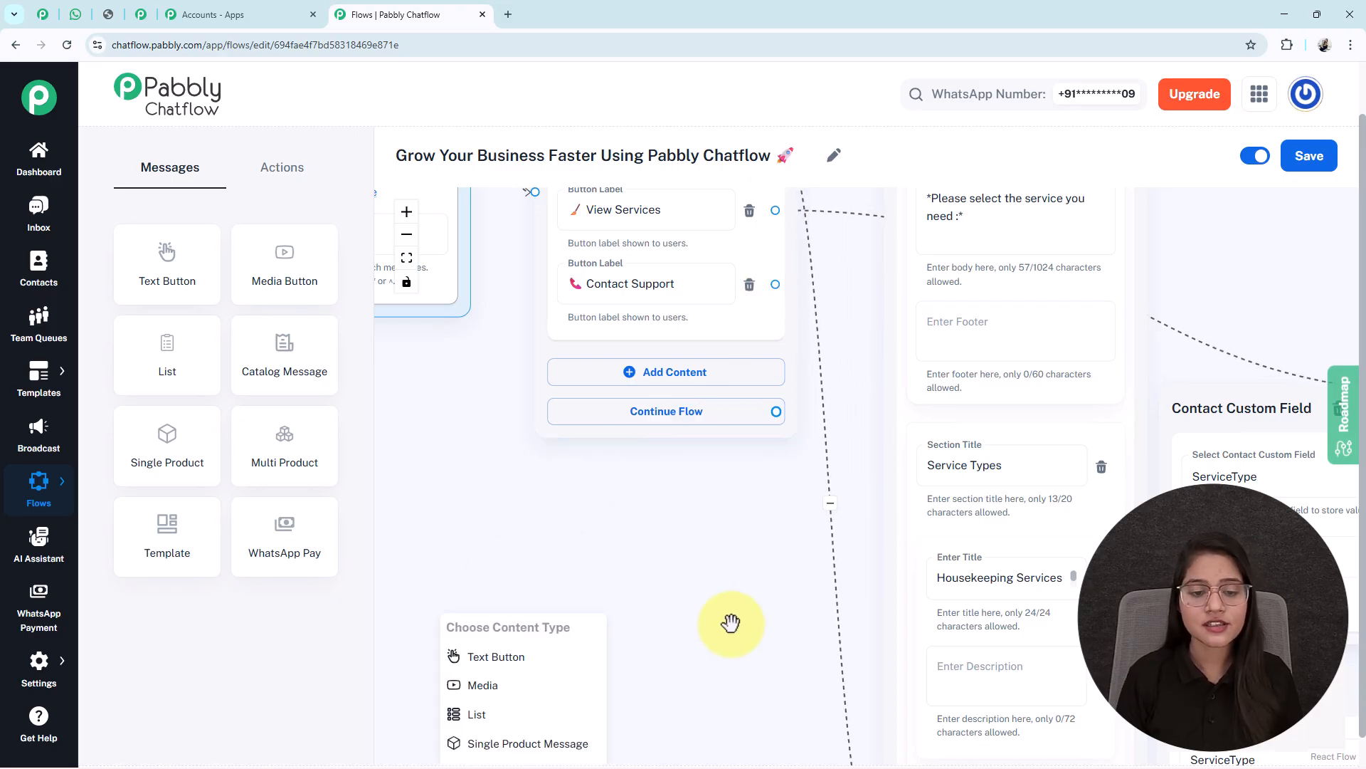
click(522, 658)
drag(799, 710, 851, 552)
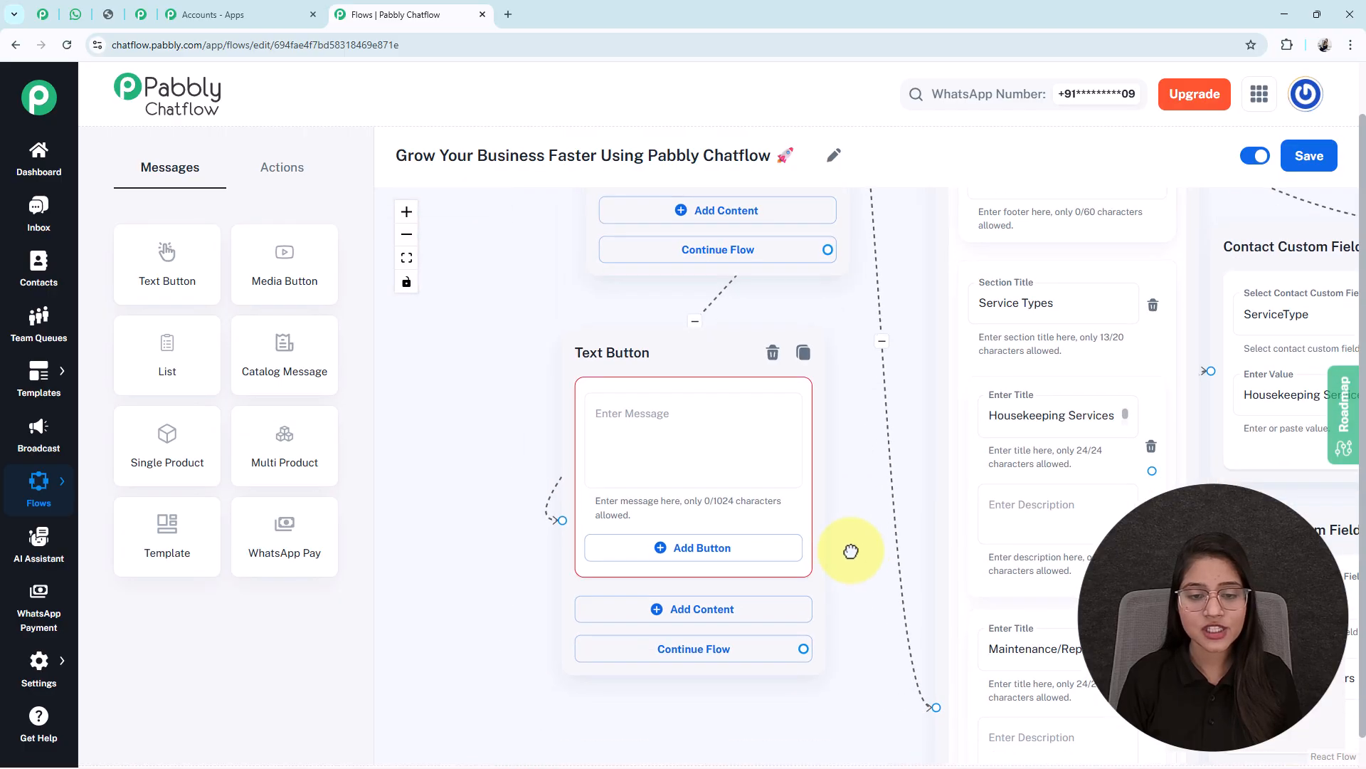
click(619, 429)
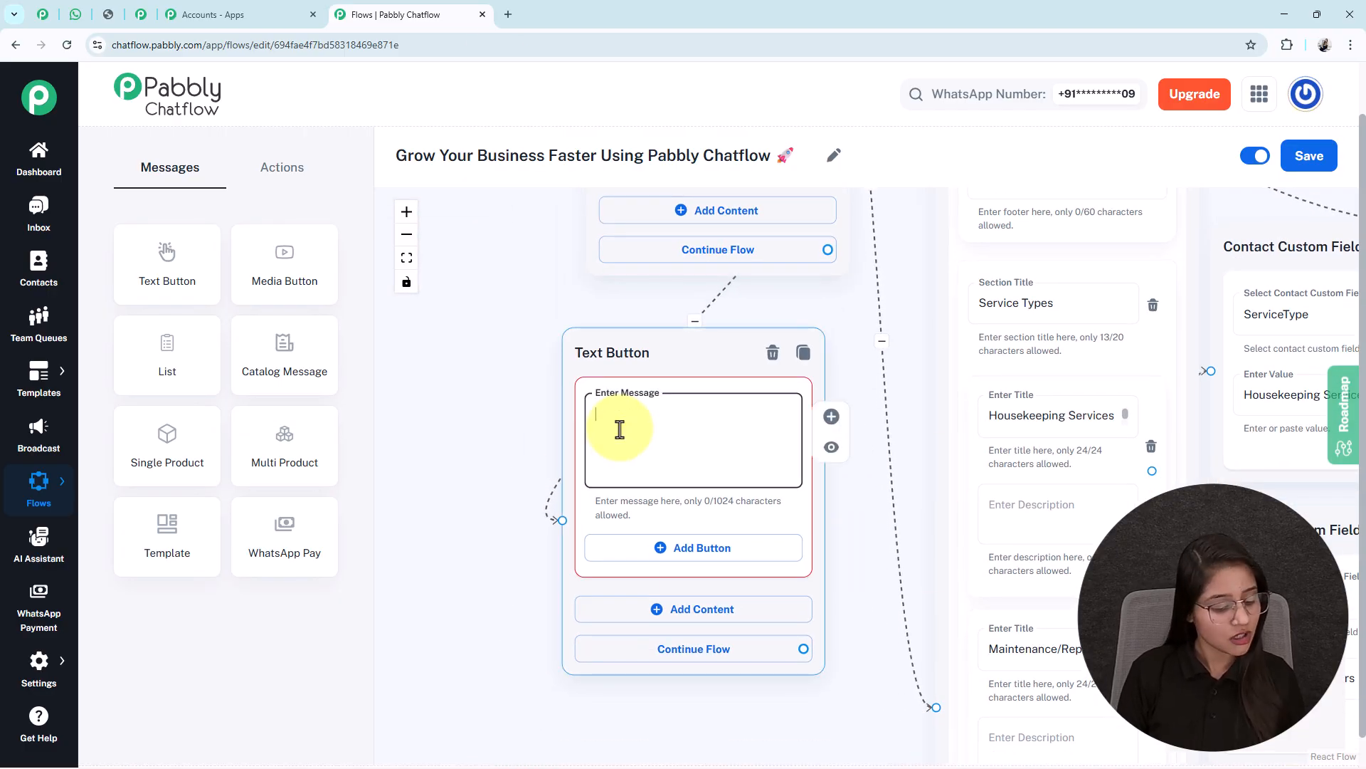
key(ctrl+v)
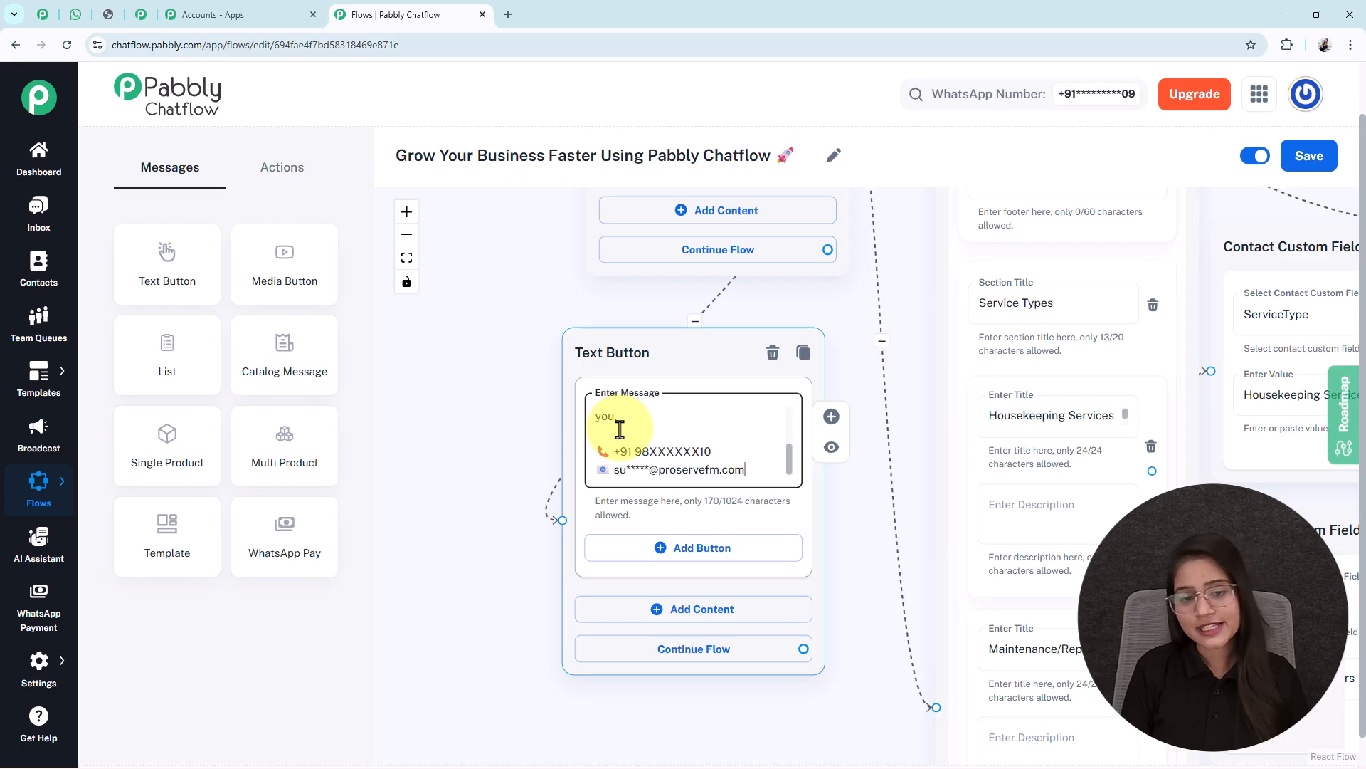
click(406, 258)
drag(994, 384, 979, 387)
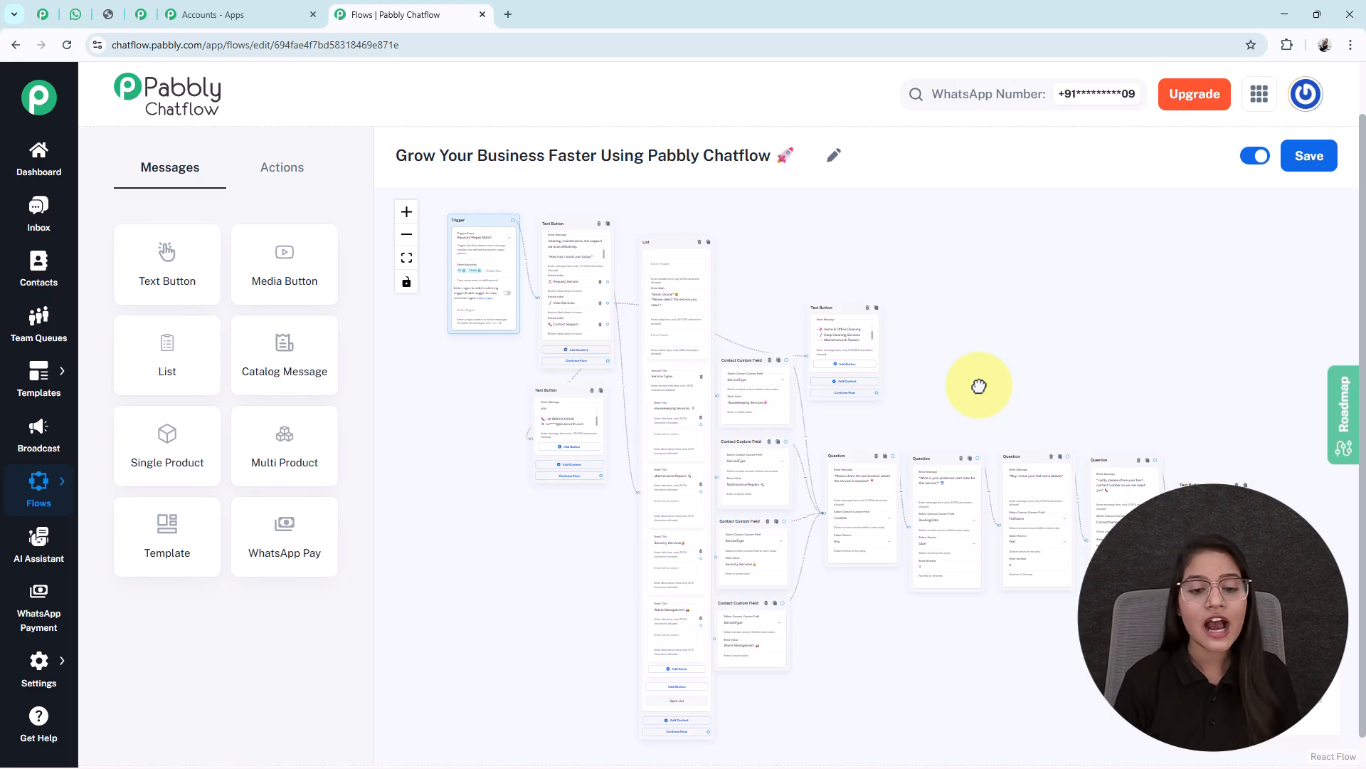
Save the completed flow and zoom out to view all its branches
click(1315, 158)
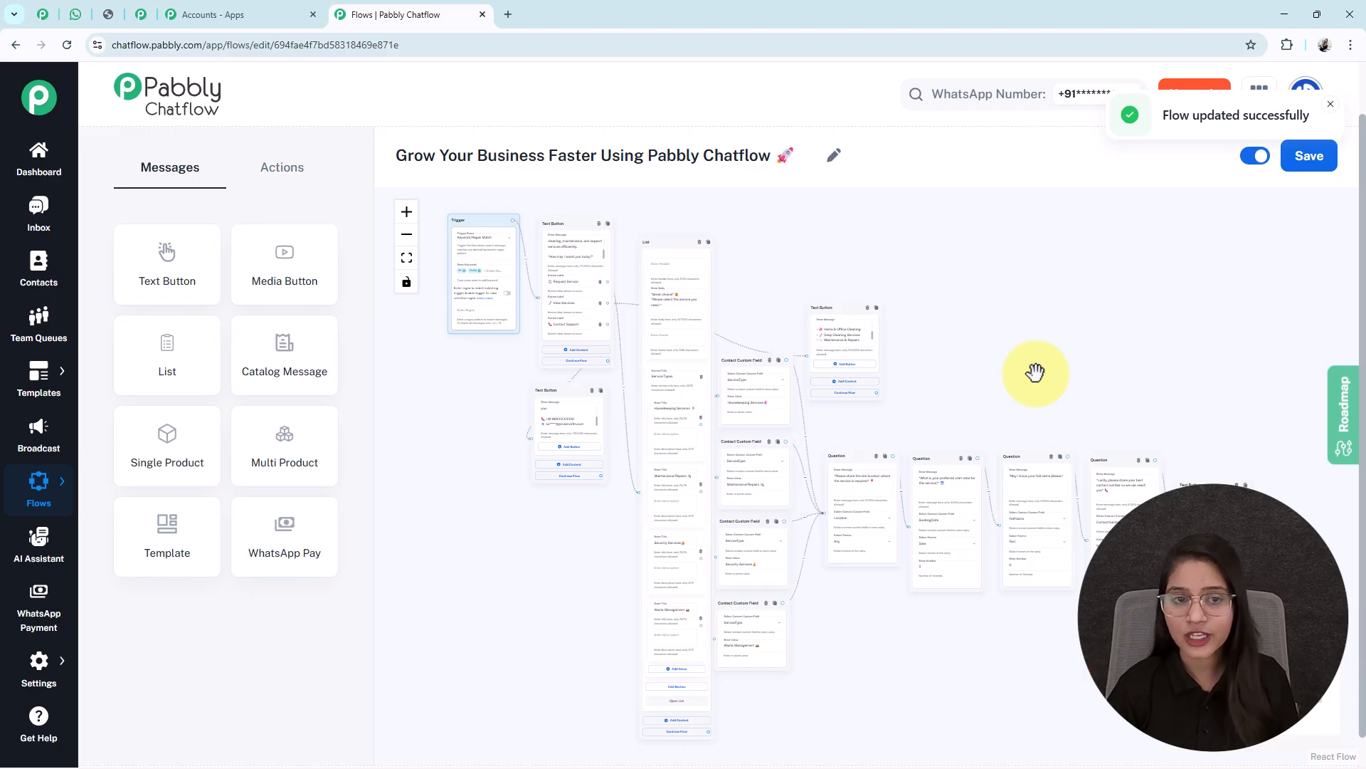
scroll(451, 305, up, 5)
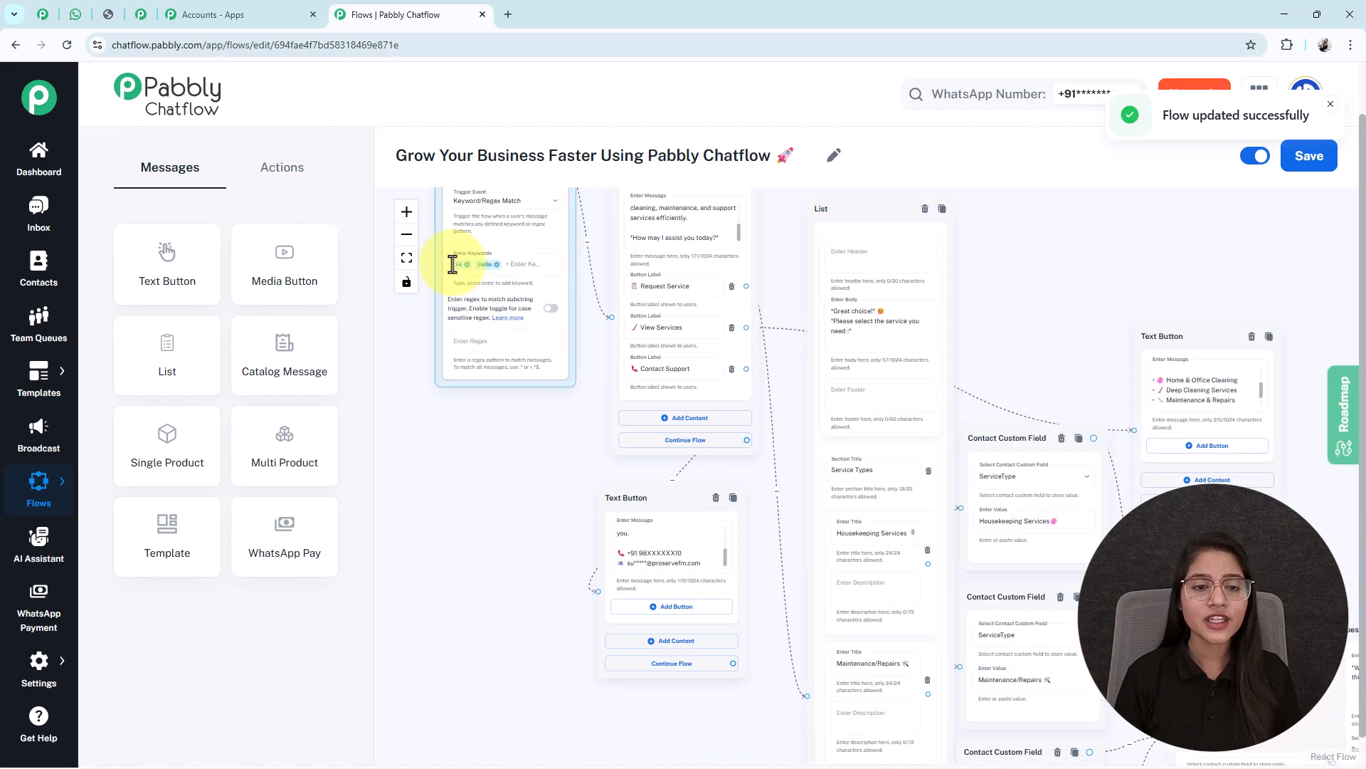
scroll(473, 463, down, 5)
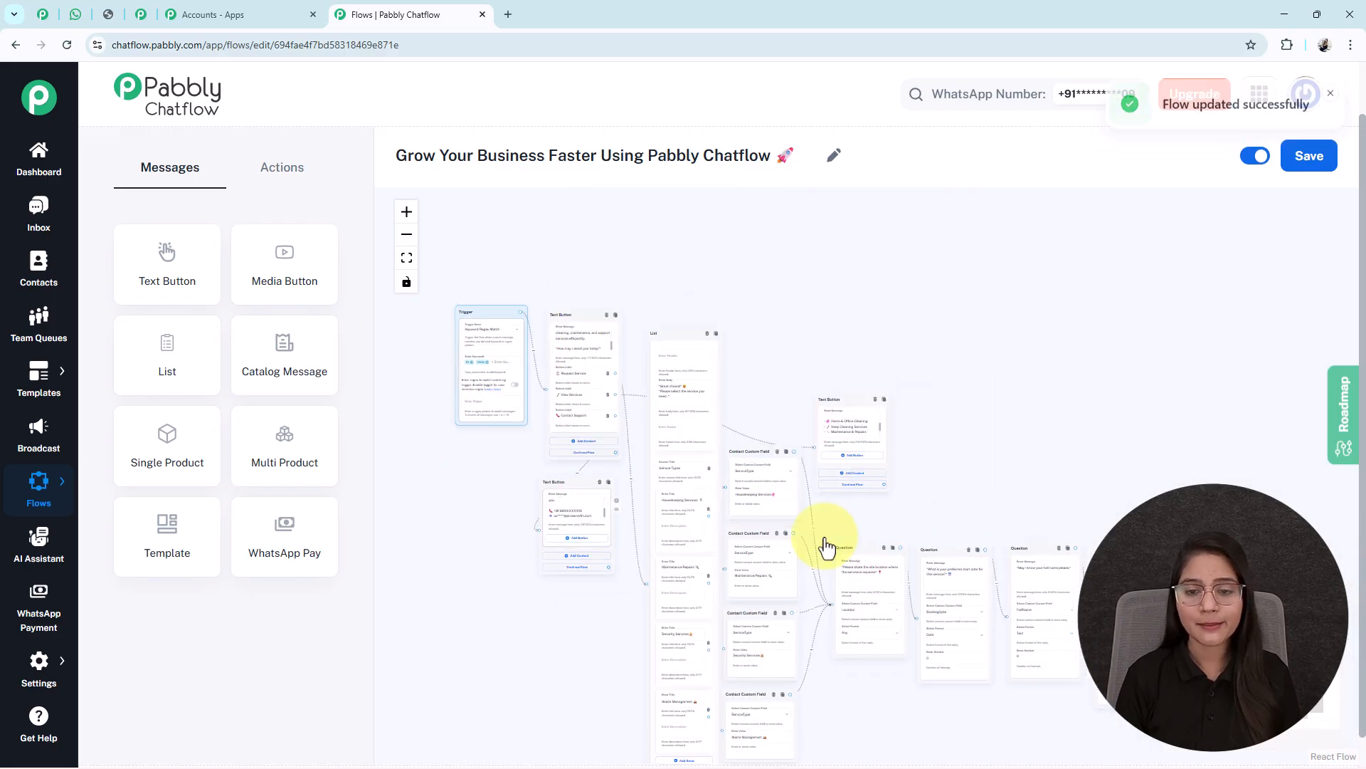
Send 'Hi' in the WhatsApp test chat to trigger the chatbot's welcome message
click(76, 15)
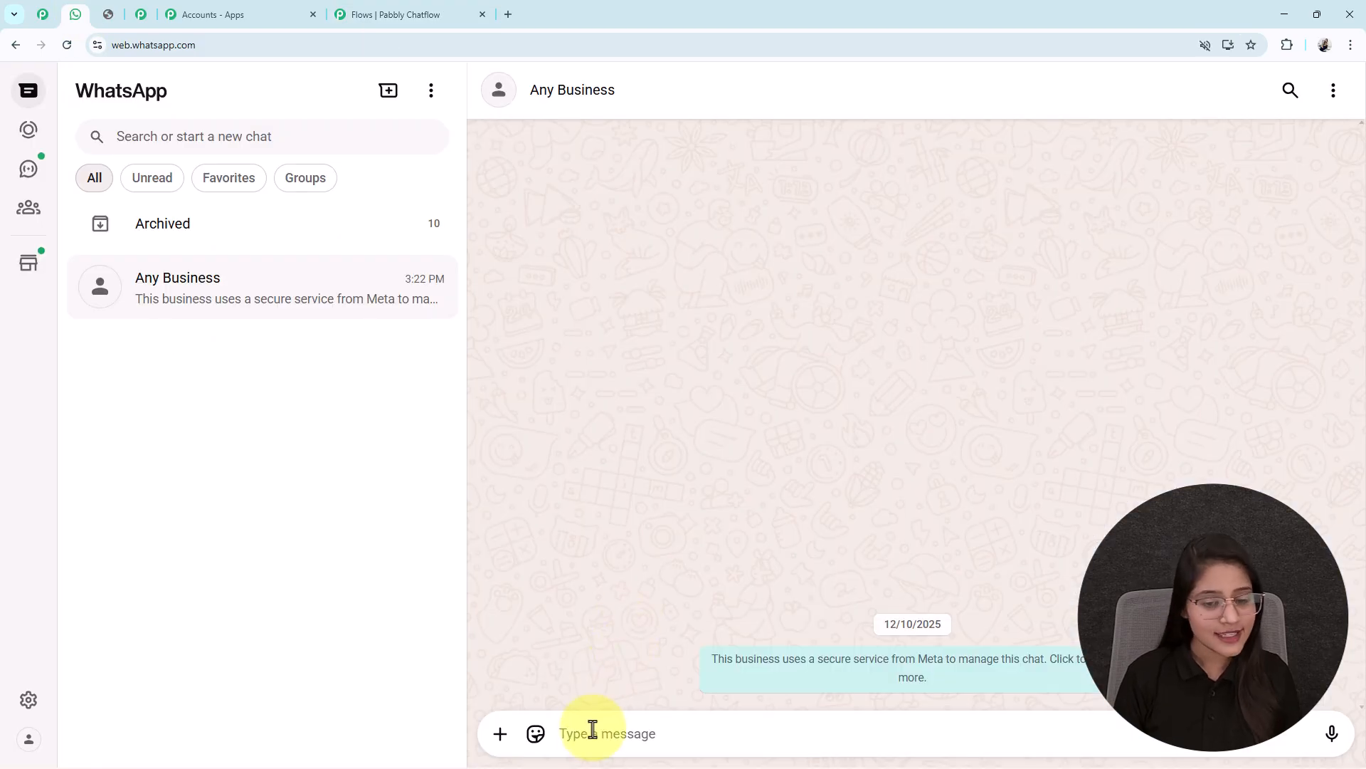
text(Hi)
key(Return)
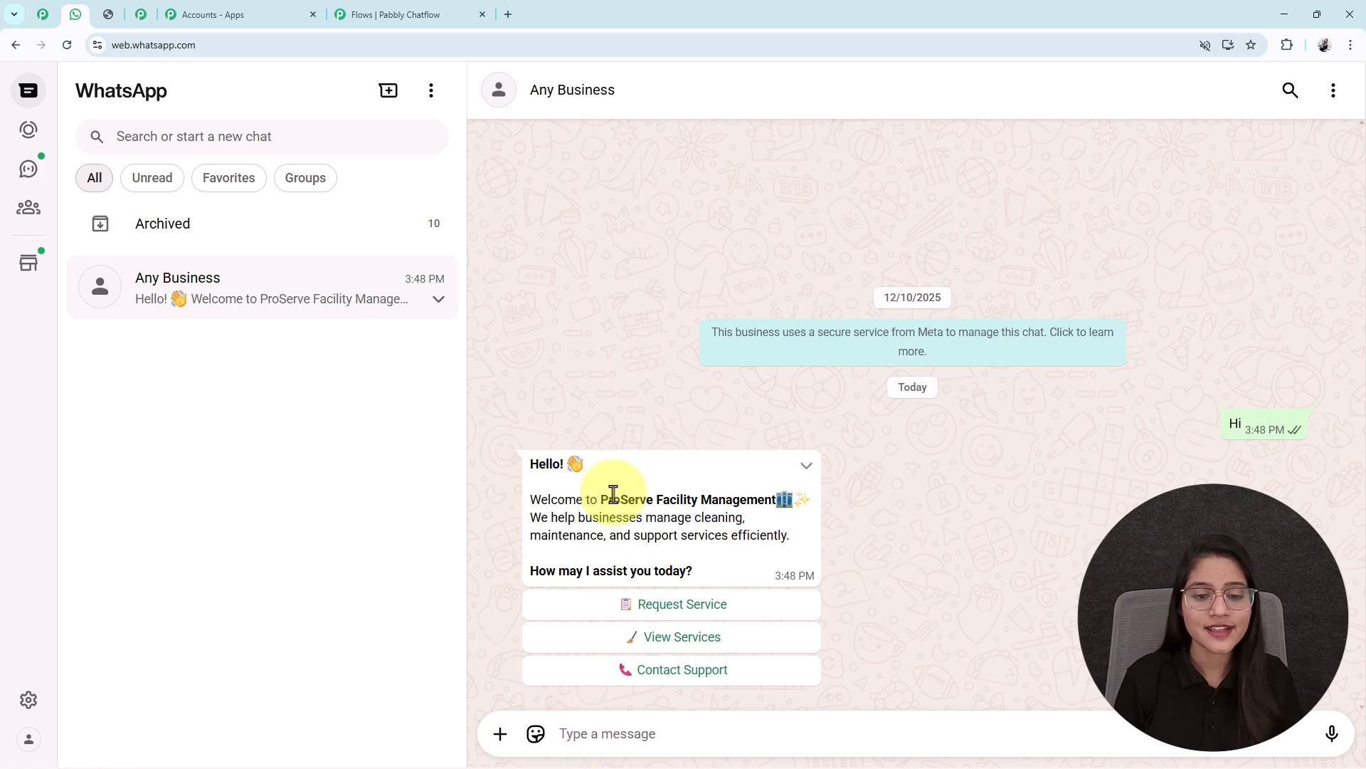
drag(604, 499, 842, 513)
click(841, 514)
drag(555, 571, 502, 574)
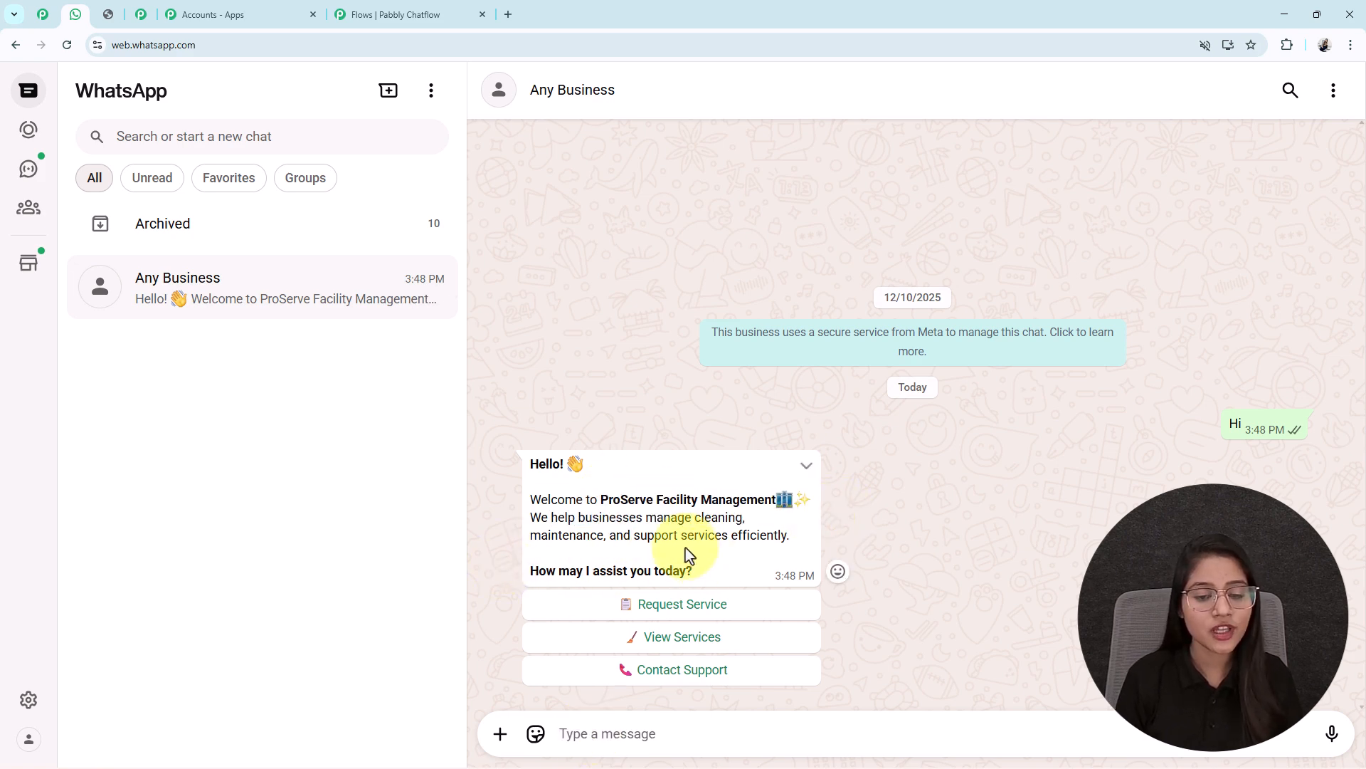
click(374, 14)
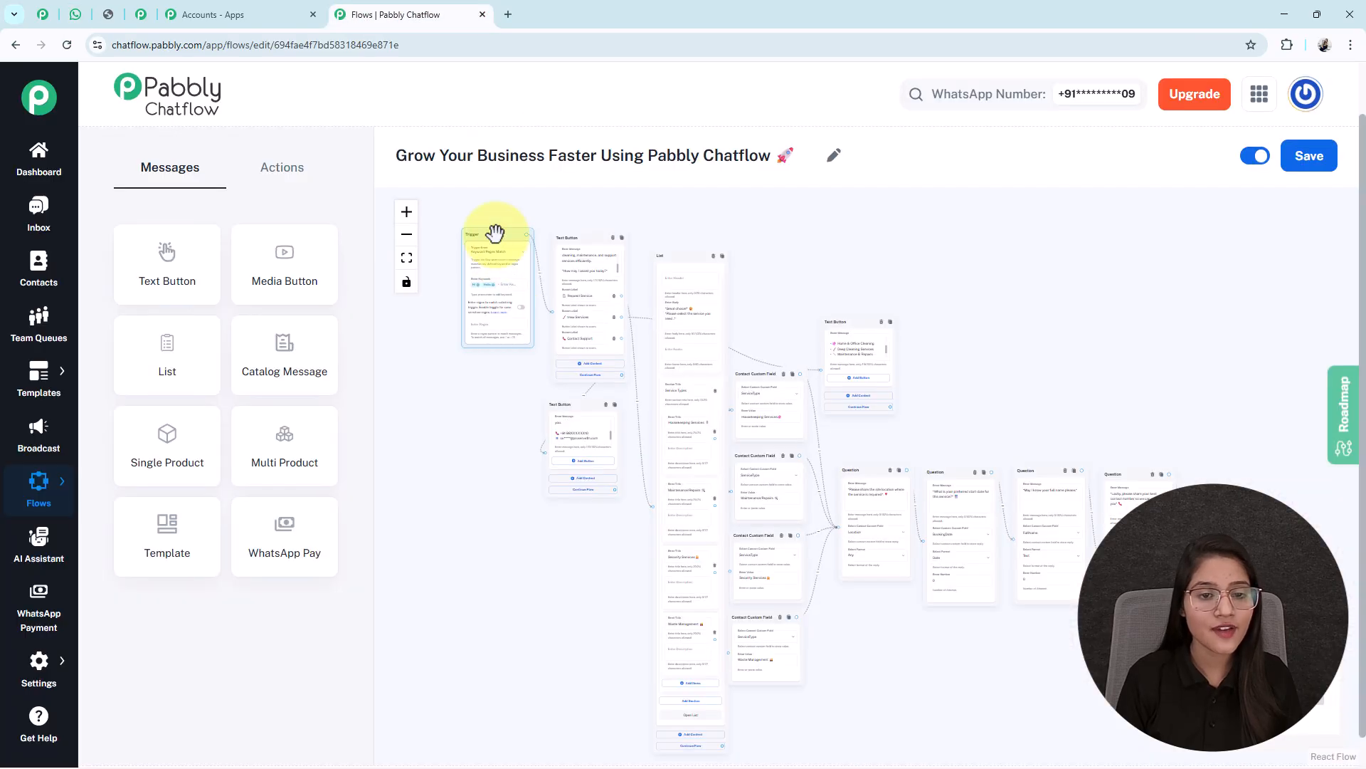
scroll(602, 308, up, 5)
click(76, 14)
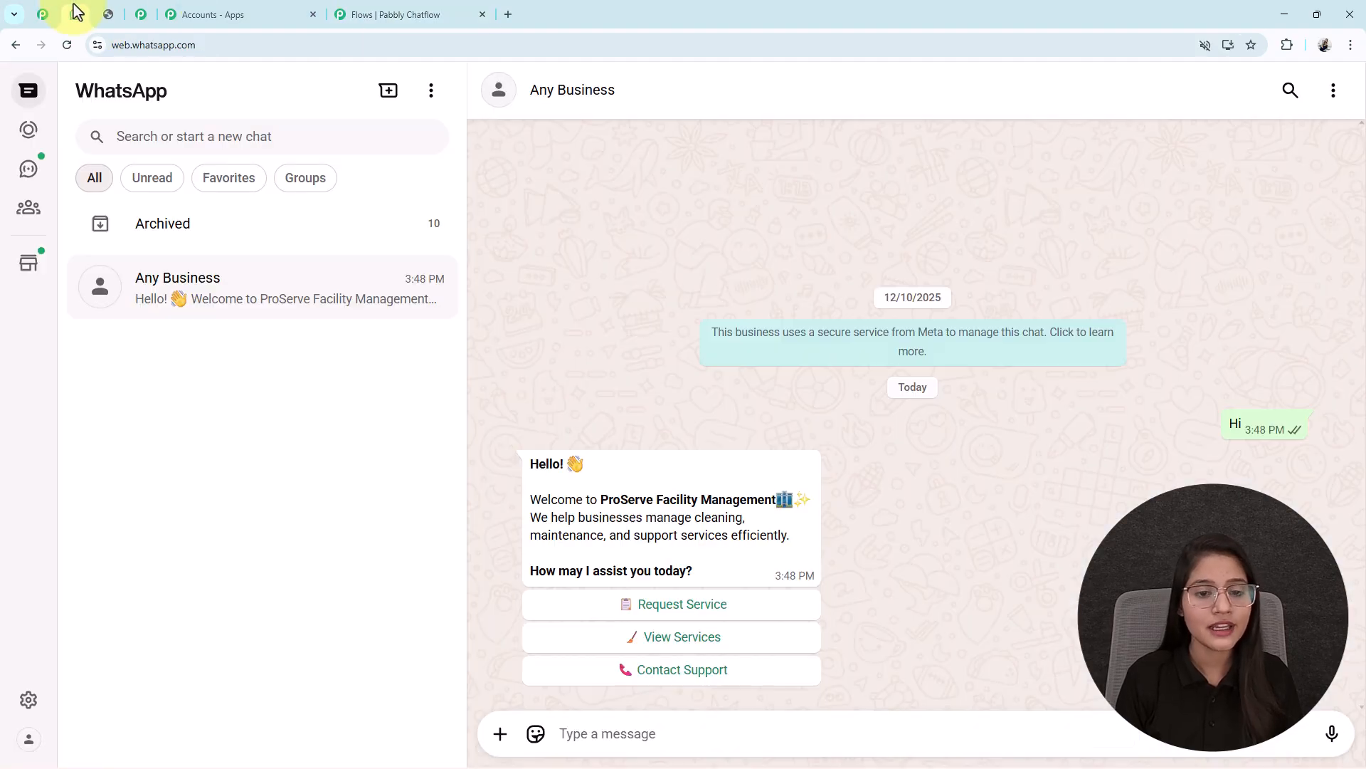
Request Maintenance/Repairs, then send location B-101 New City and start date 21/01/2026
click(699, 610)
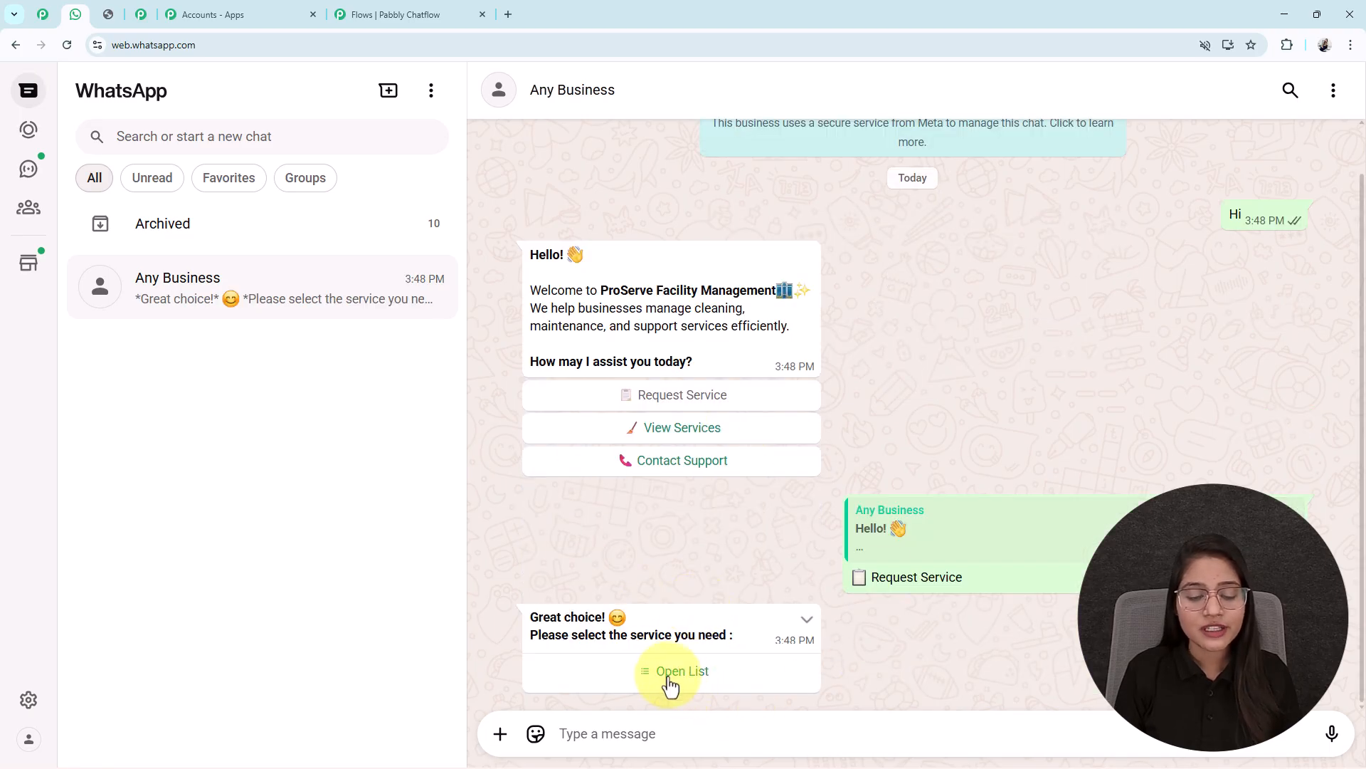
click(669, 683)
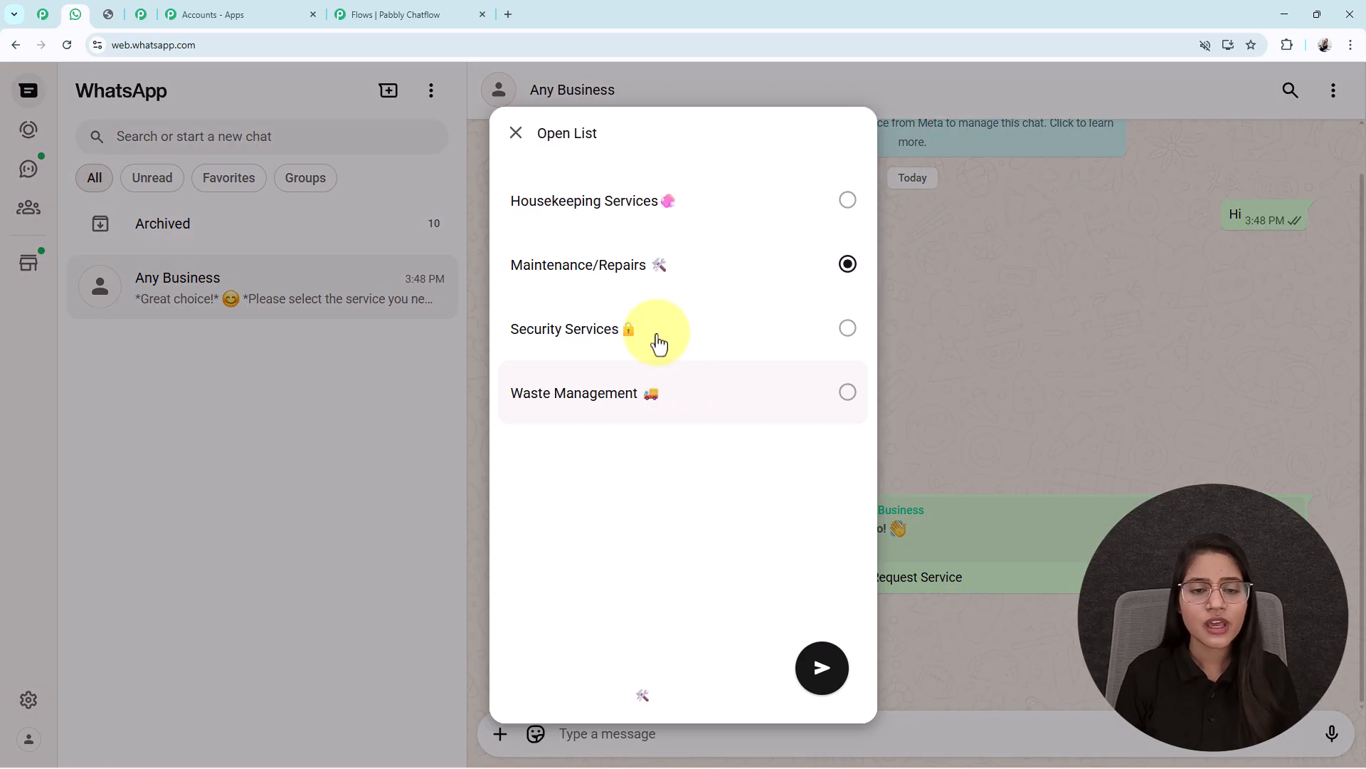
click(819, 669)
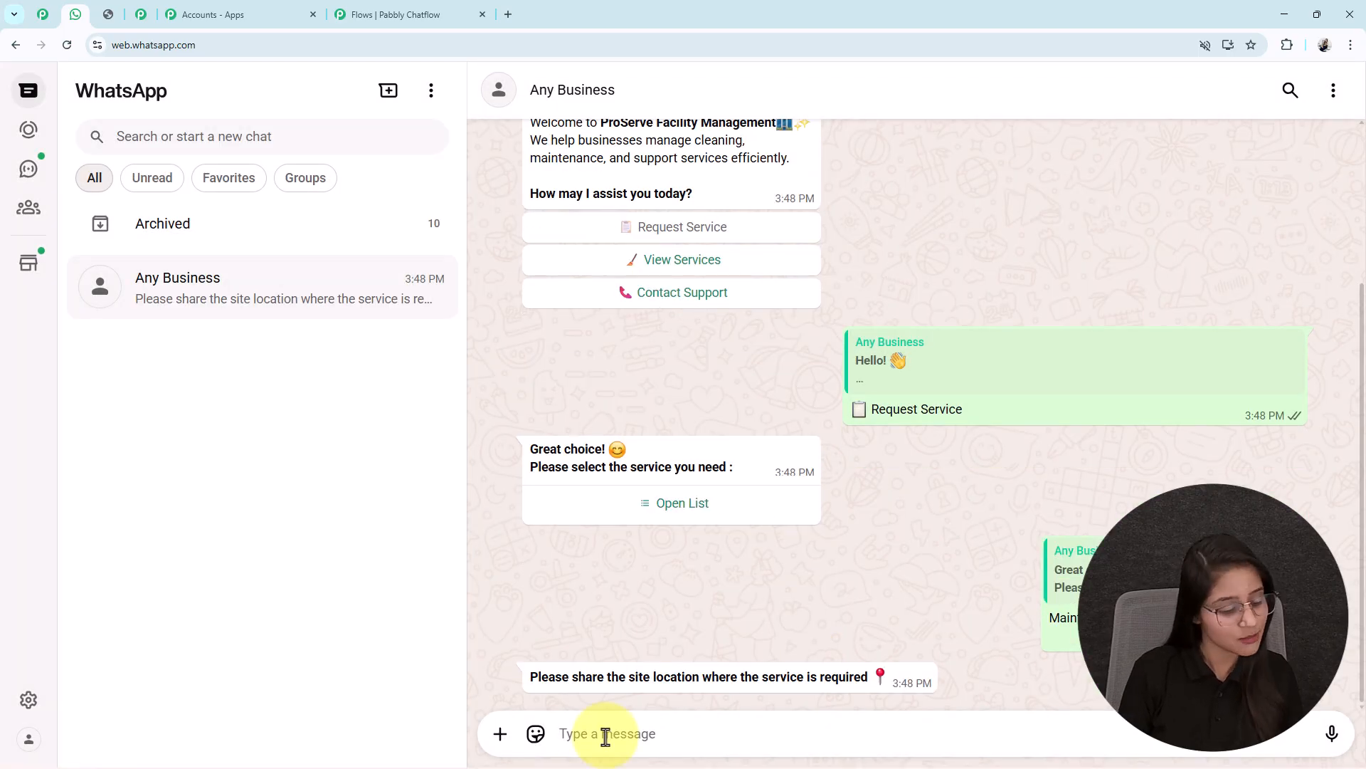
text(B-101 New City)
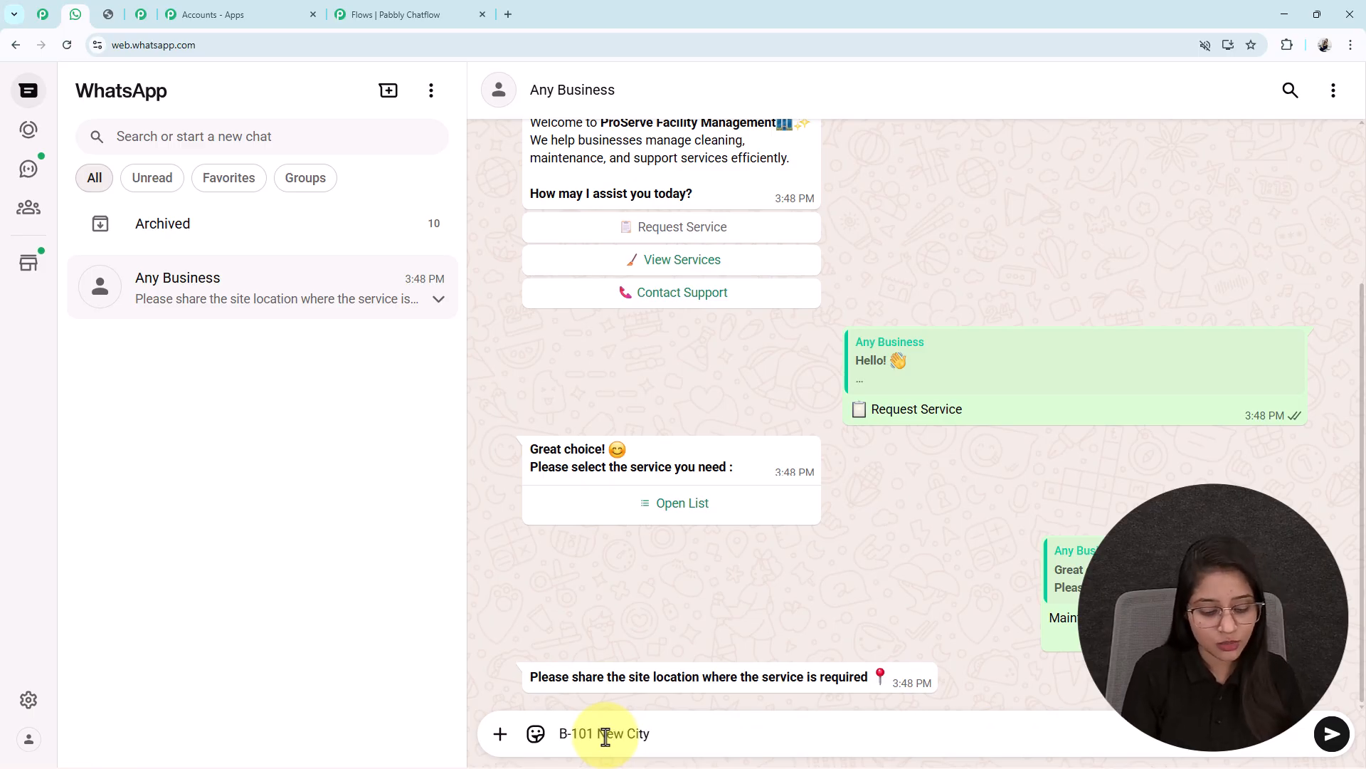
key(Return)
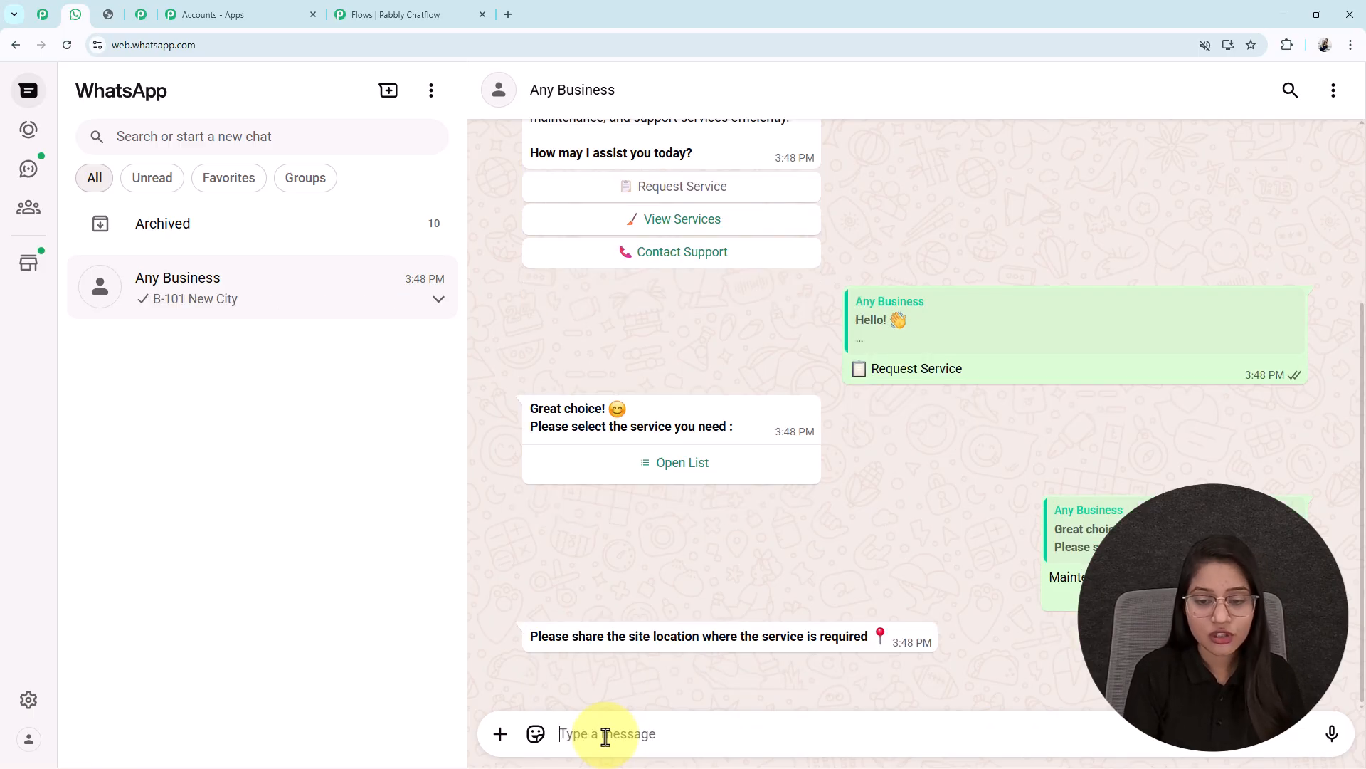
text(21/01/2026)
key(Return)
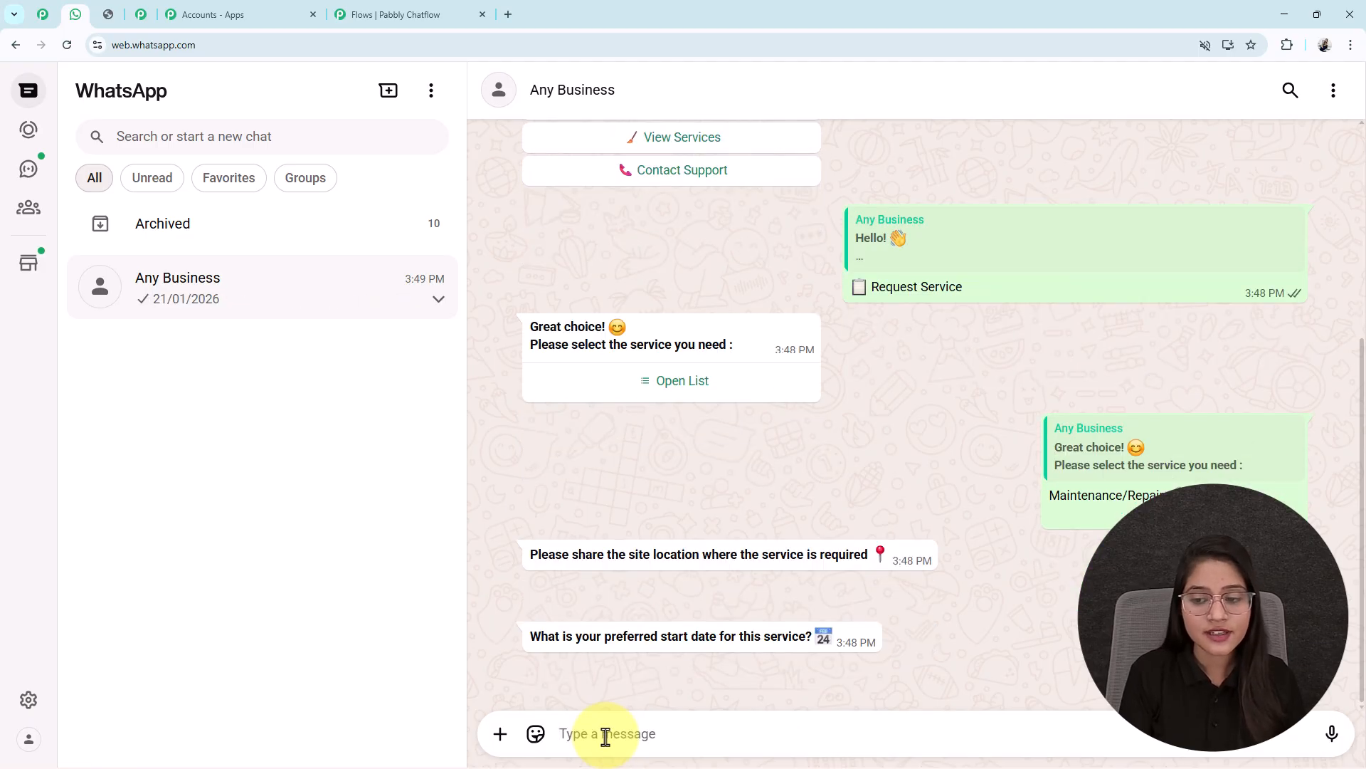
Answer the full-name and contact-number questions
text(Test)
key(Return)
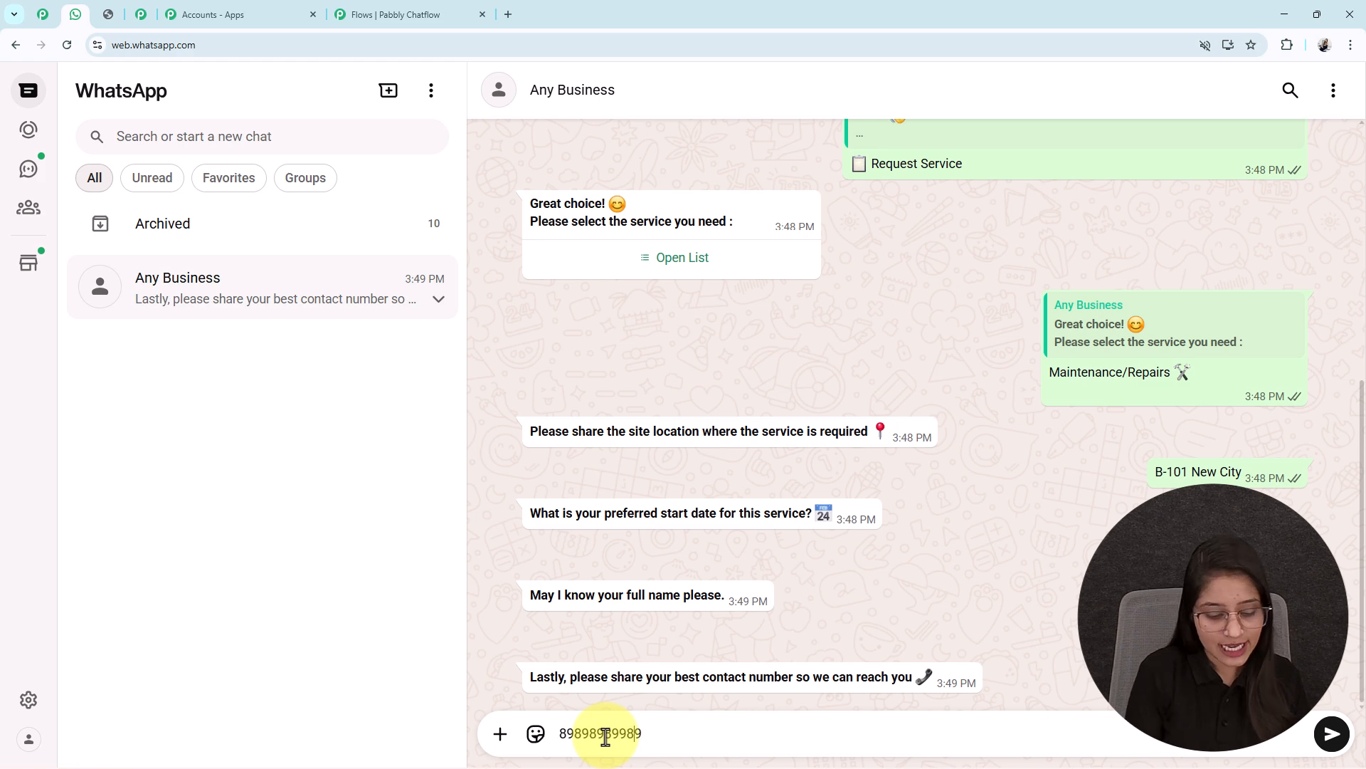
key(Return)
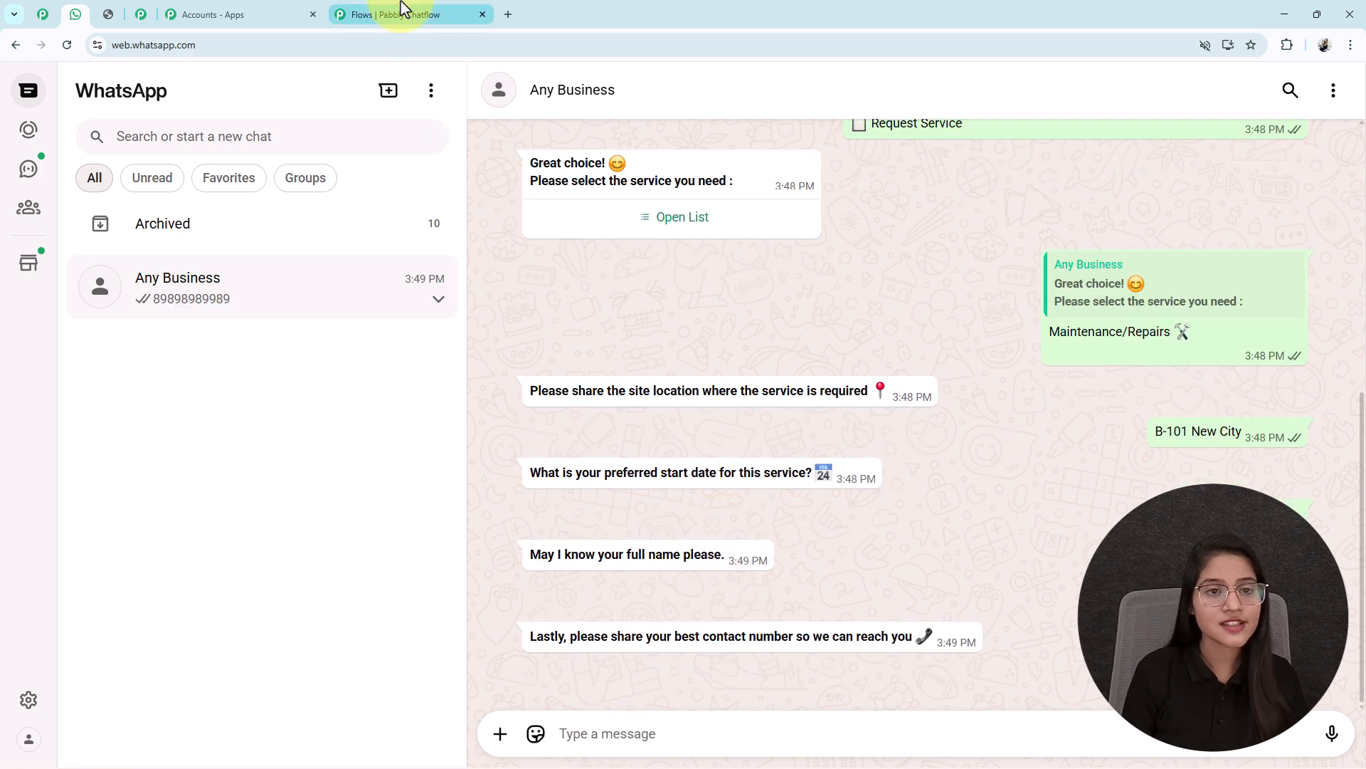
Review the flow's question steps, then highlight the full name in the WhatsApp summary to compare
click(403, 8)
scroll(784, 305, down, 3)
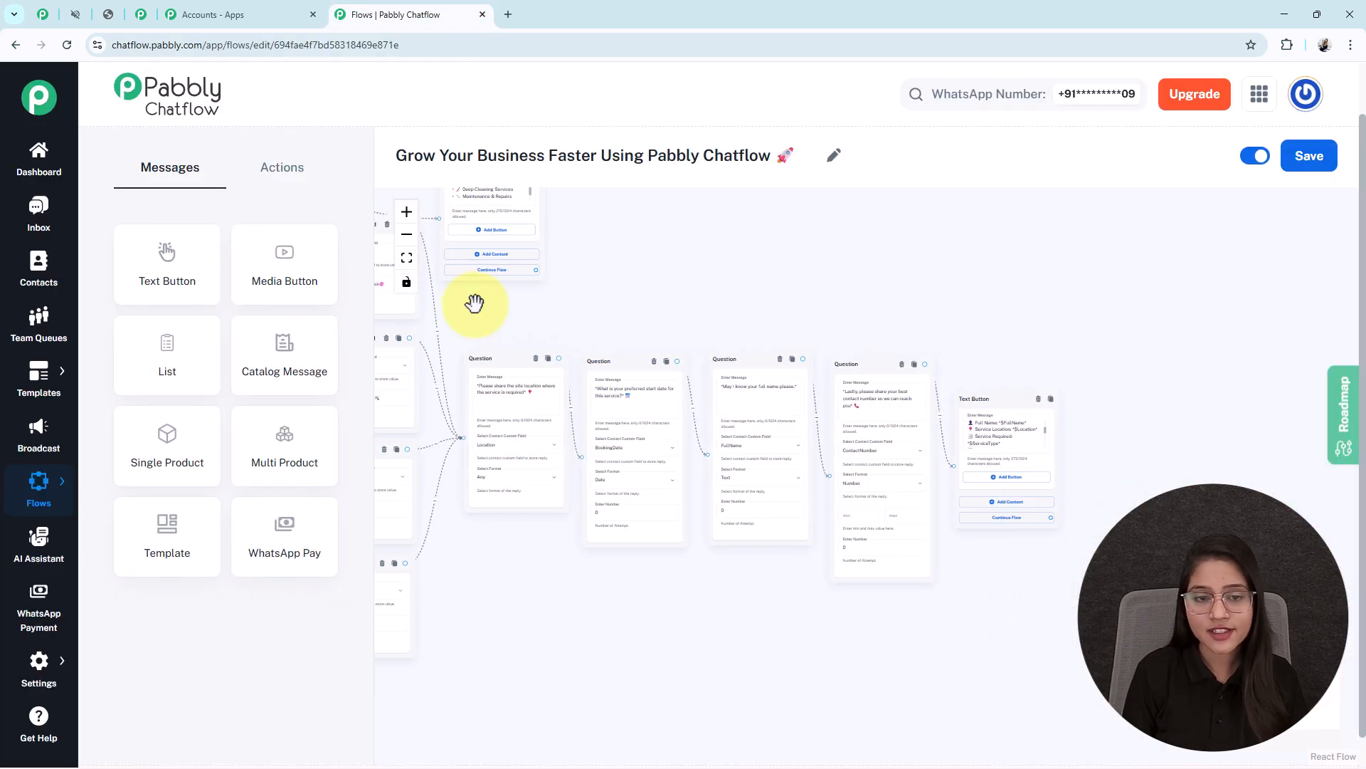
click(71, 15)
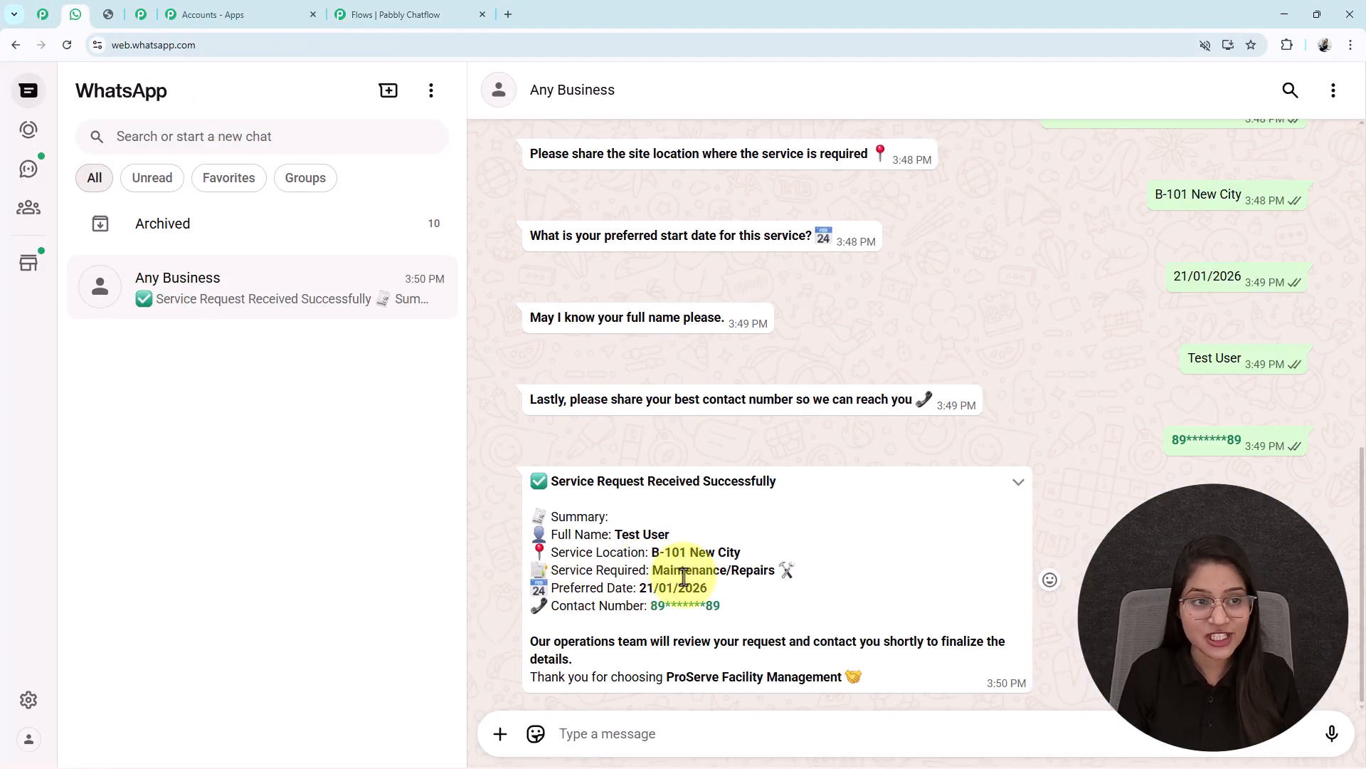
drag(615, 535, 732, 543)
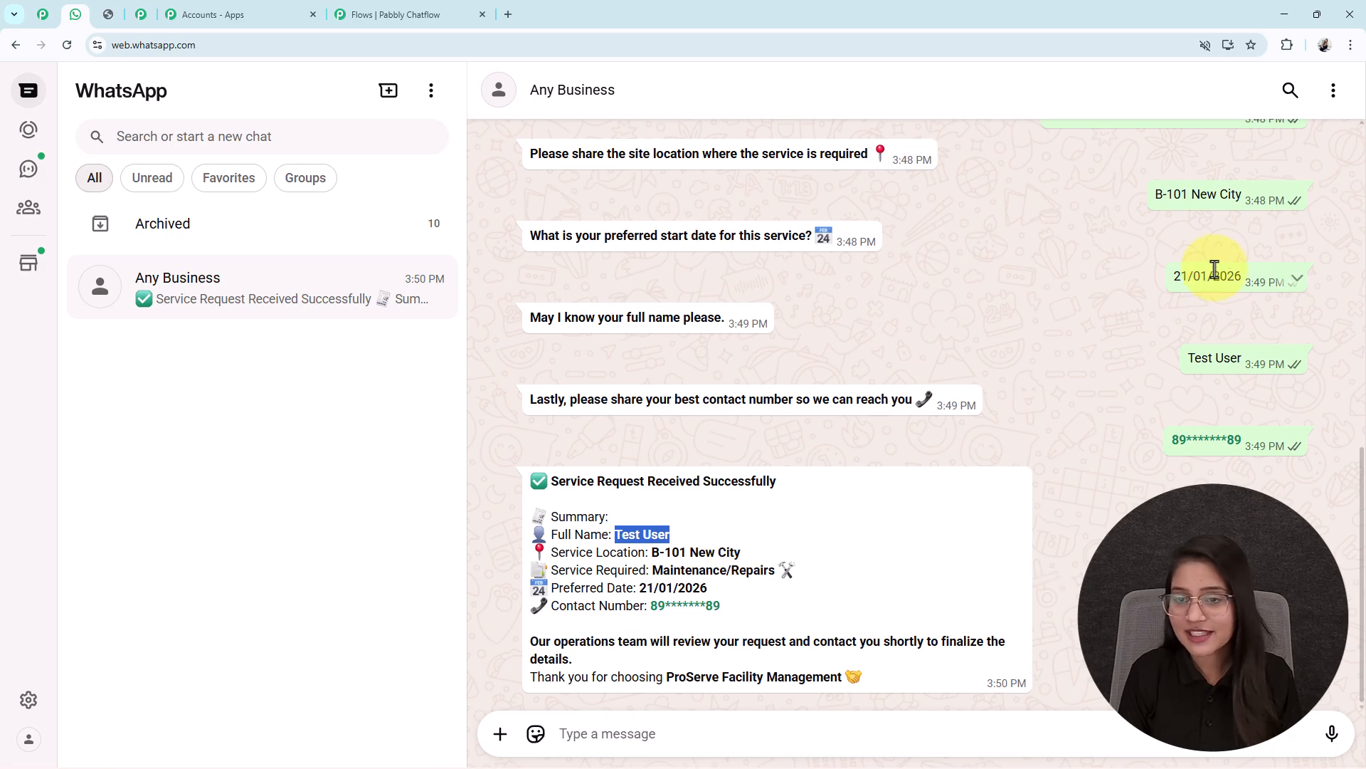
scroll(1249, 488, up, 1)
drag(1244, 436, 1156, 435)
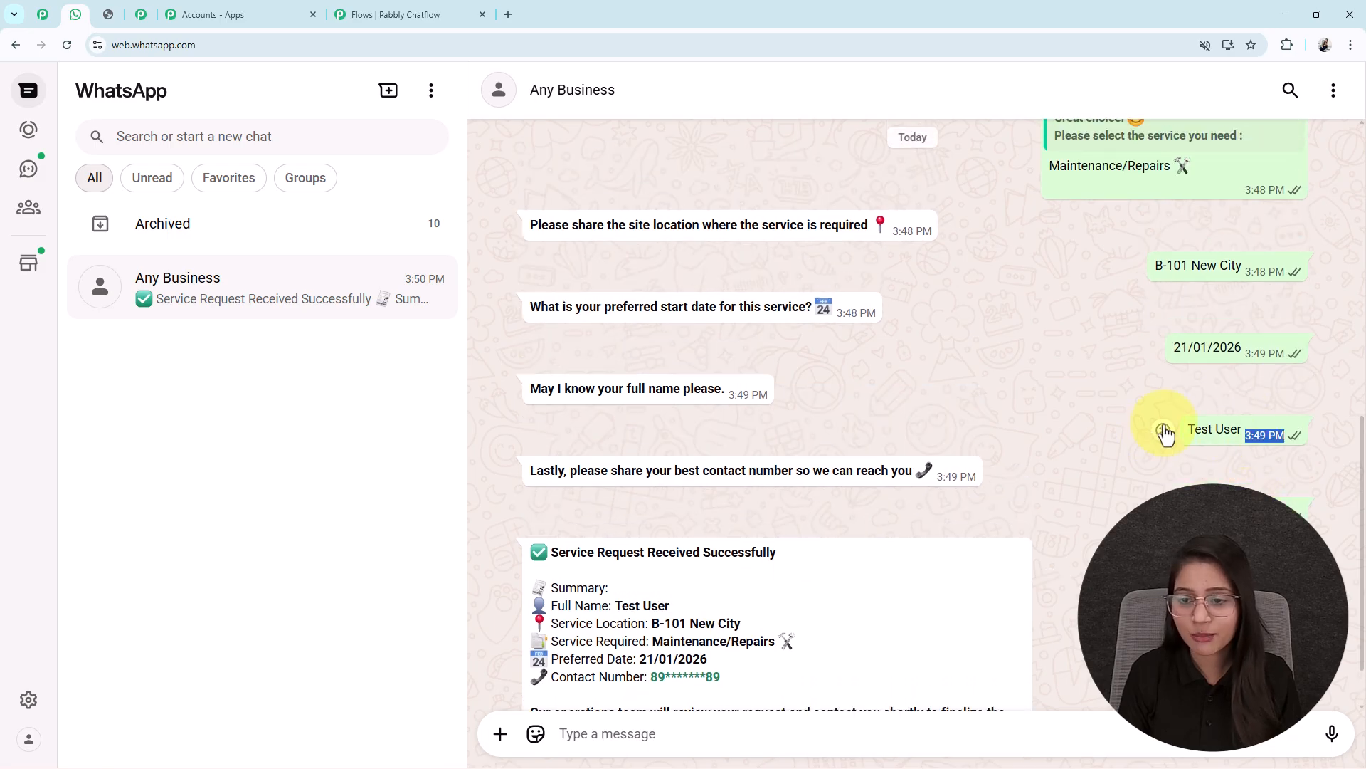
click(1032, 503)
Highlight the remaining summary fields and check them against the answers sent
scroll(709, 621, down, 1)
drag(647, 553, 778, 555)
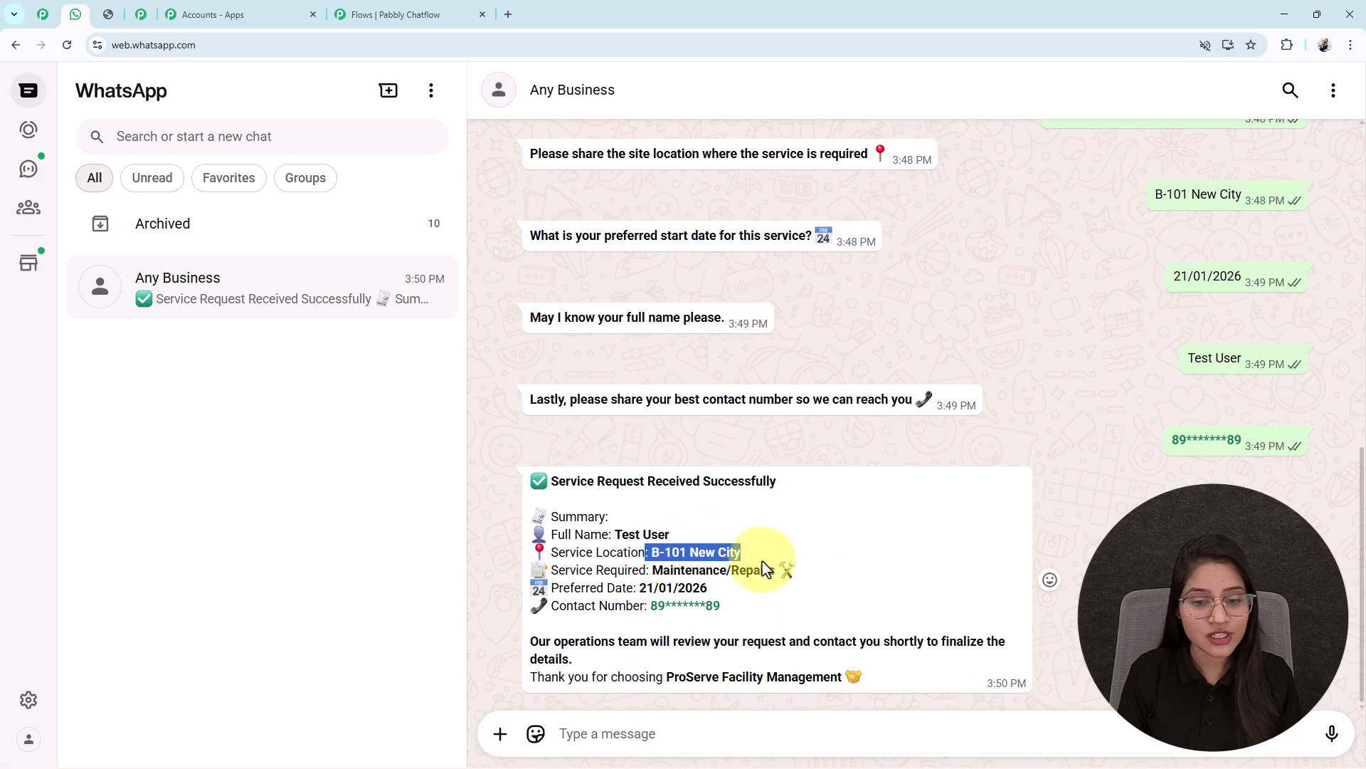
scroll(1022, 484, up, 2)
scroll(1020, 479, up, 3)
drag(1199, 451, 1070, 460)
click(988, 470)
scroll(986, 470, down, 5)
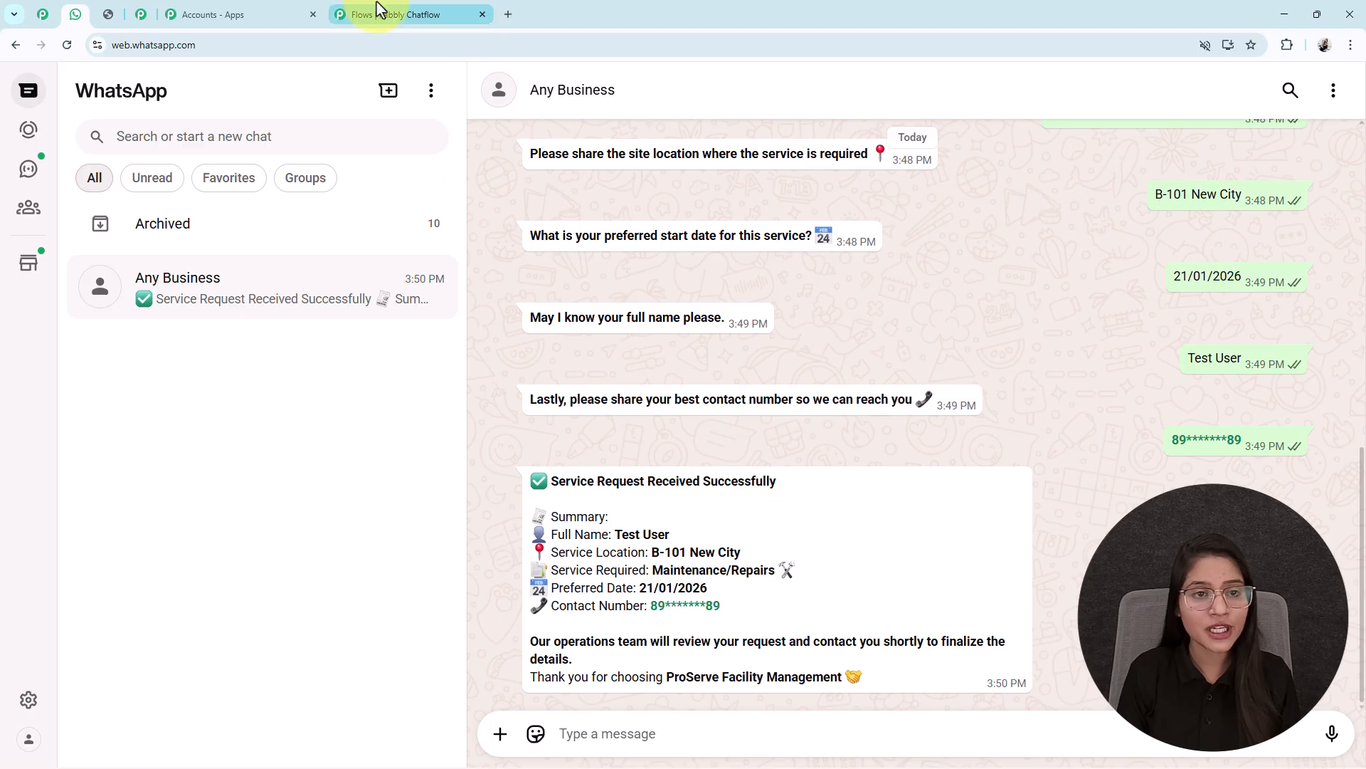
click(409, 14)
scroll(825, 486, up, 1)
drag(824, 486, 679, 493)
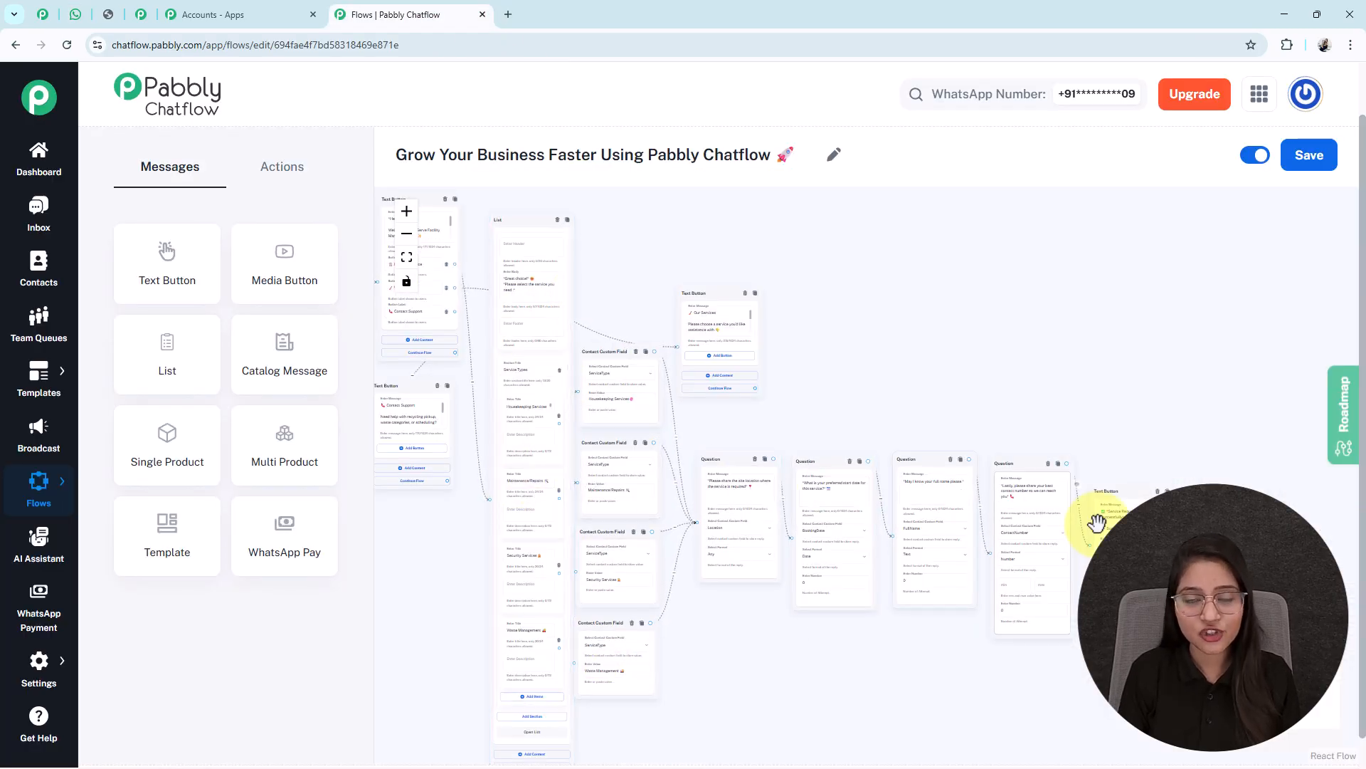
scroll(1153, 523, down, 1)
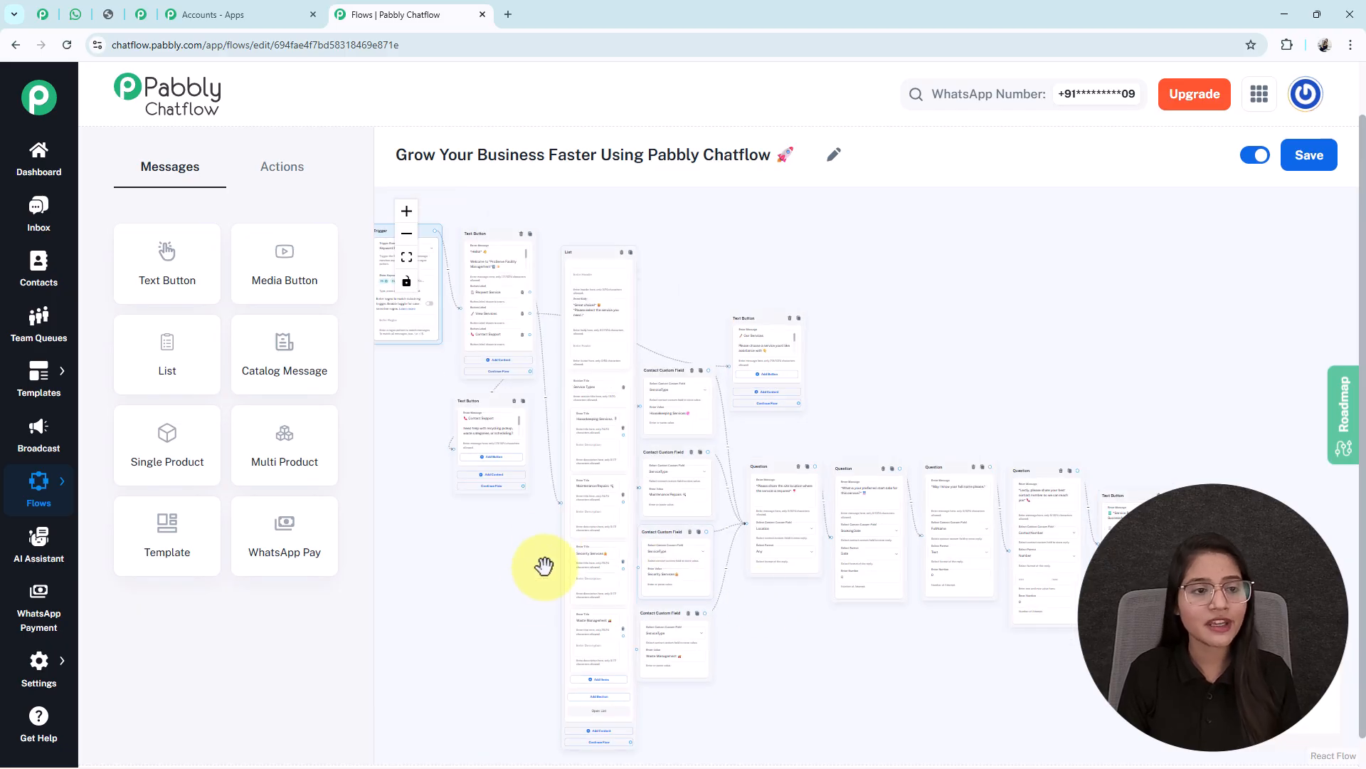
click(76, 15)
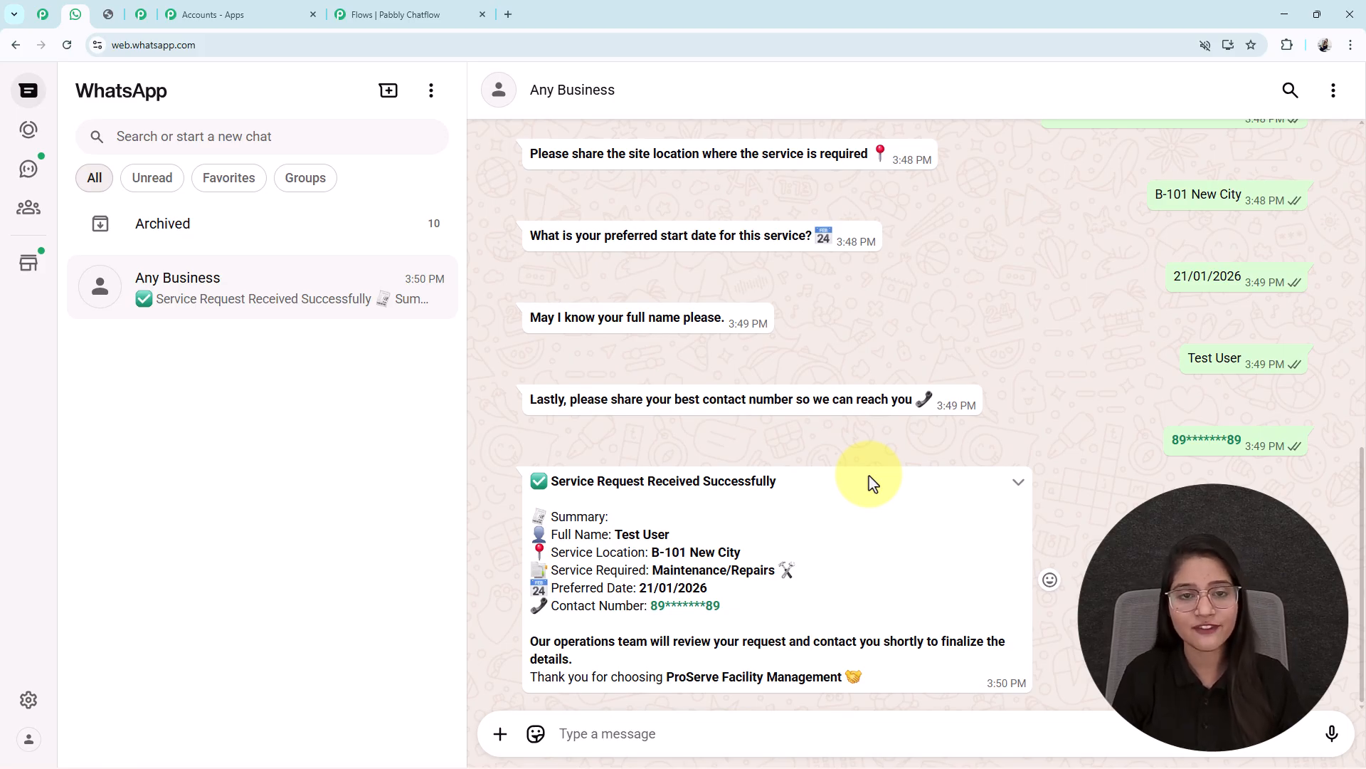
Show the Pabbly offer image with its discount code and 'Buy Now' button in its own tab
scroll(873, 484, up, 6)
scroll(872, 484, down, 6)
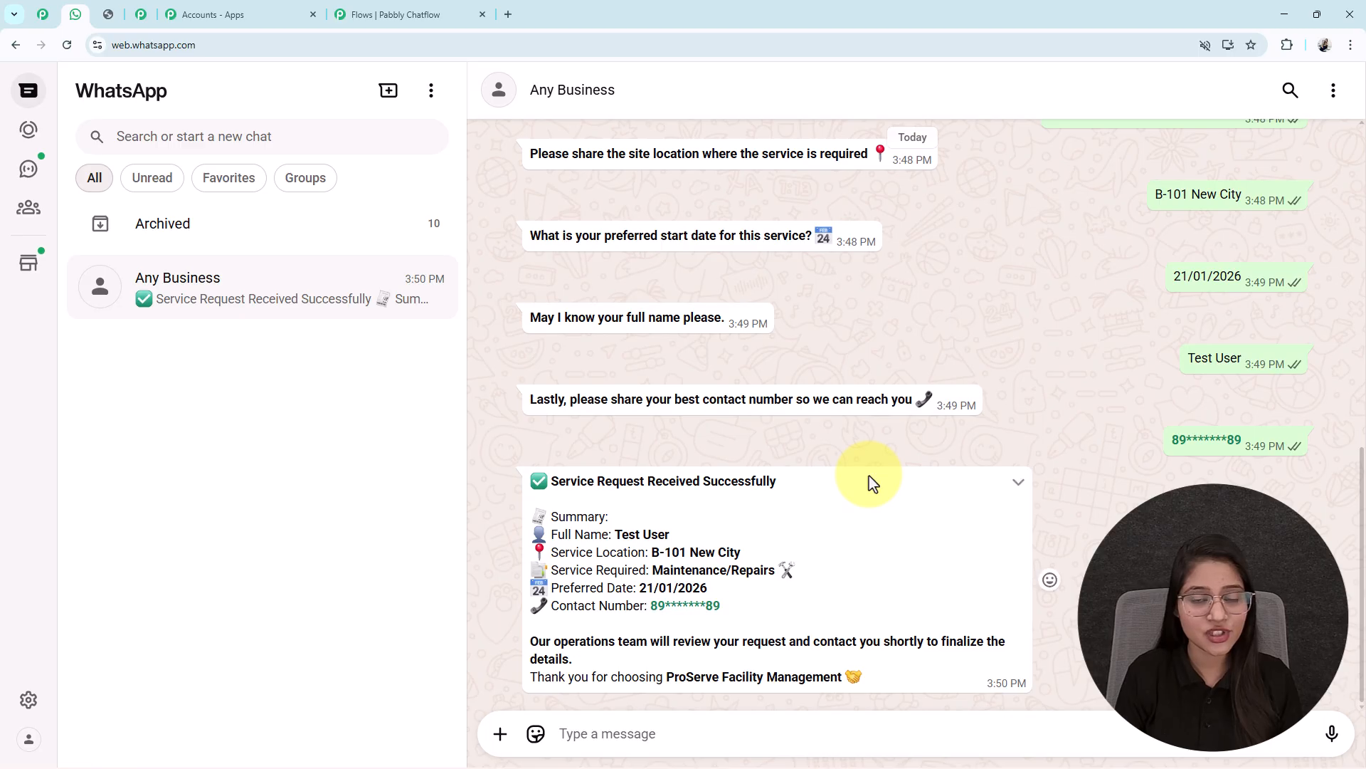
scroll(872, 484, up, 5)
scroll(997, 405, down, 5)
click(419, 10)
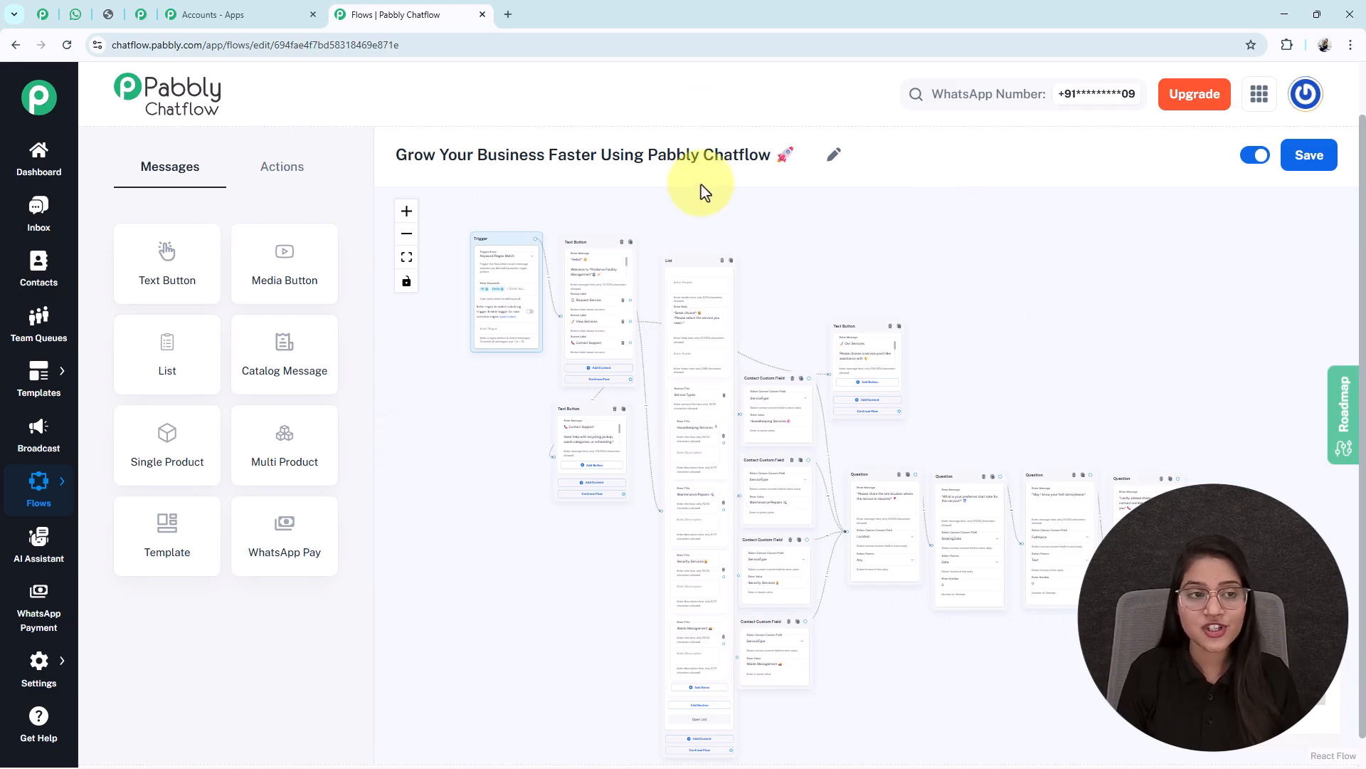
click(109, 14)
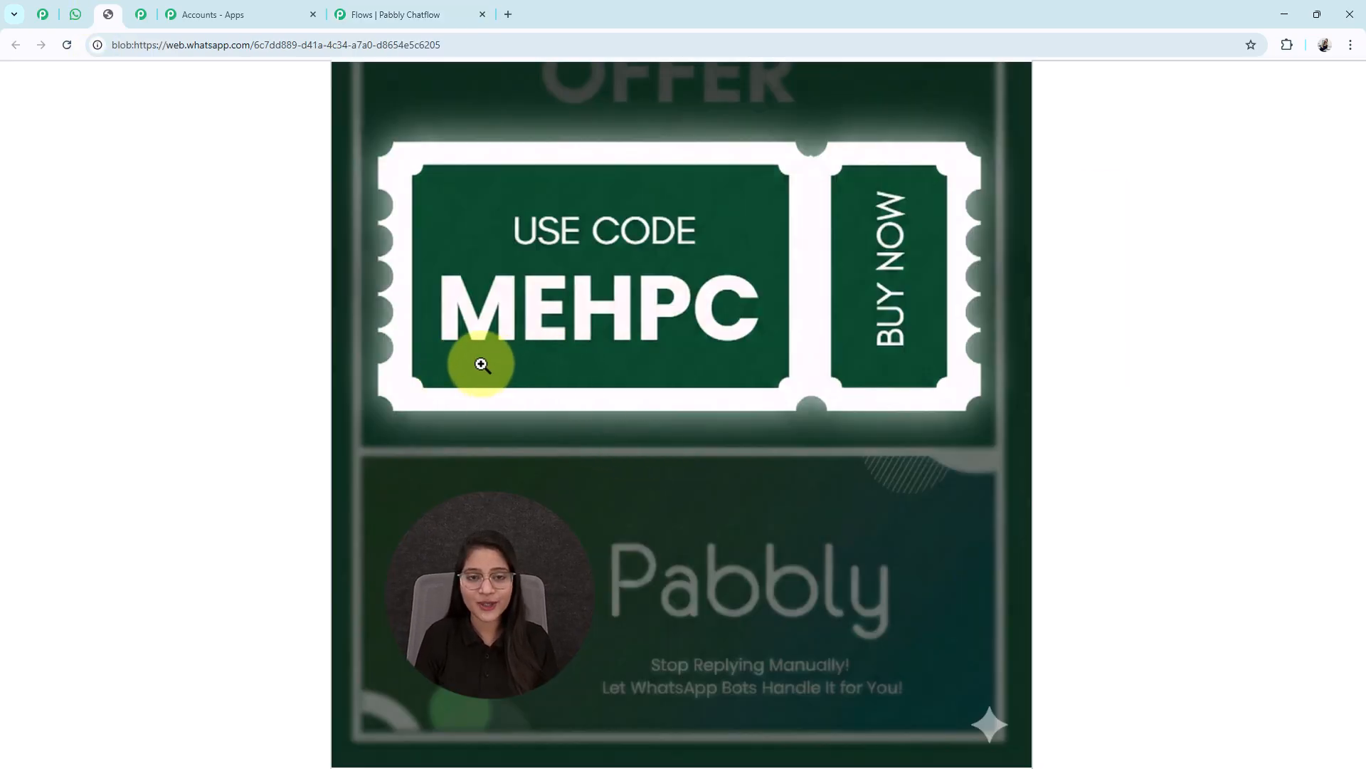